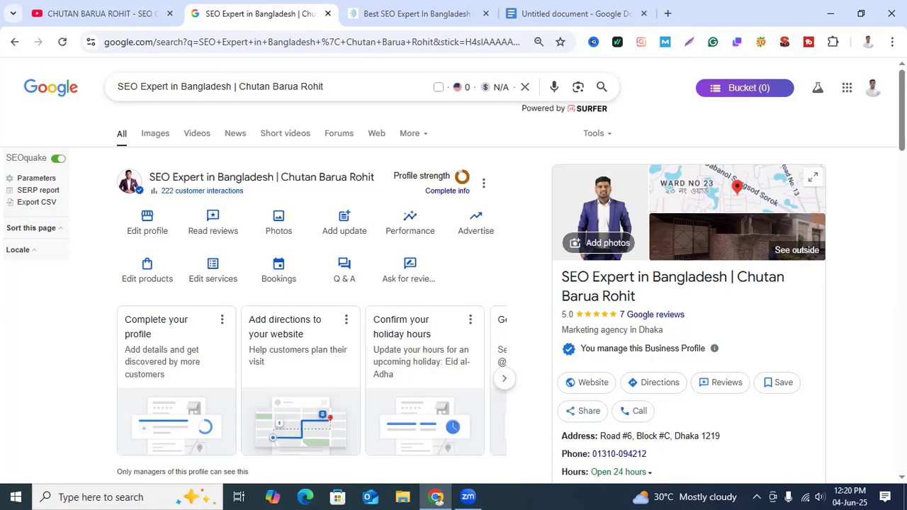
# Step: Look over the YouTube channel and the Google business profile, ending at the NAP details in the Local Citation document
pyautogui.click(132, 14)
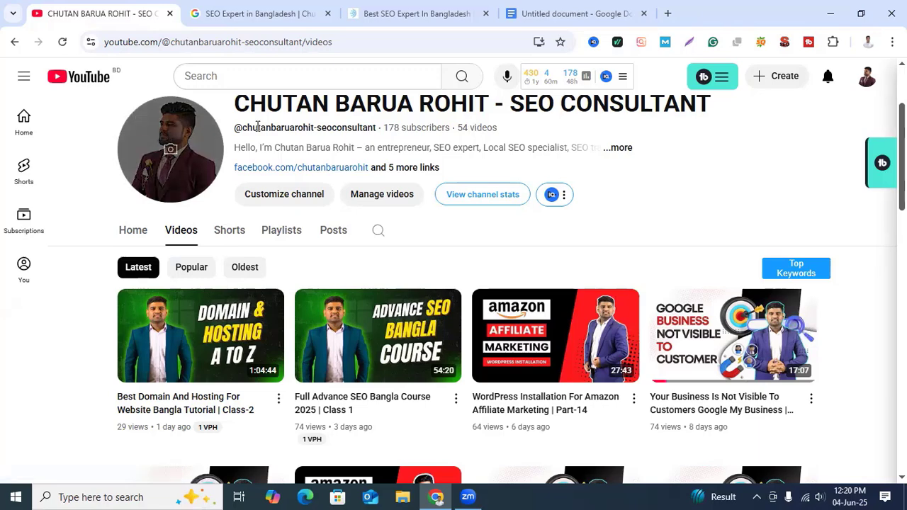
pyautogui.click(248, 21)
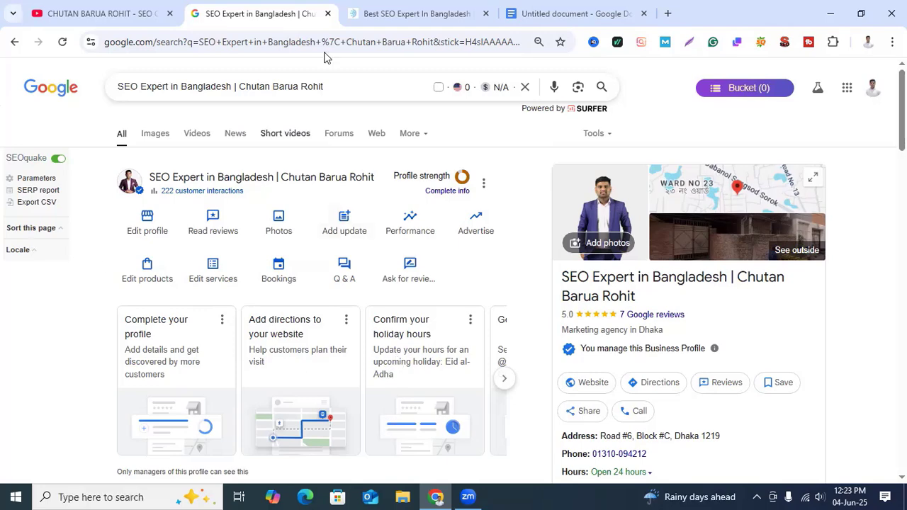
pyautogui.click(530, 15)
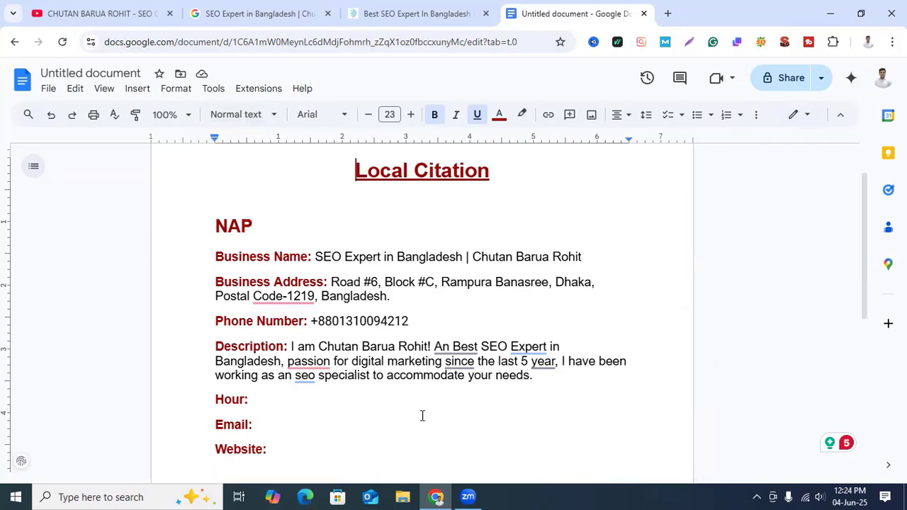
# Step: Examine the addresses, email, phone, map and footer description on the Career IT Park website's contact page
pyautogui.click(410, 15)
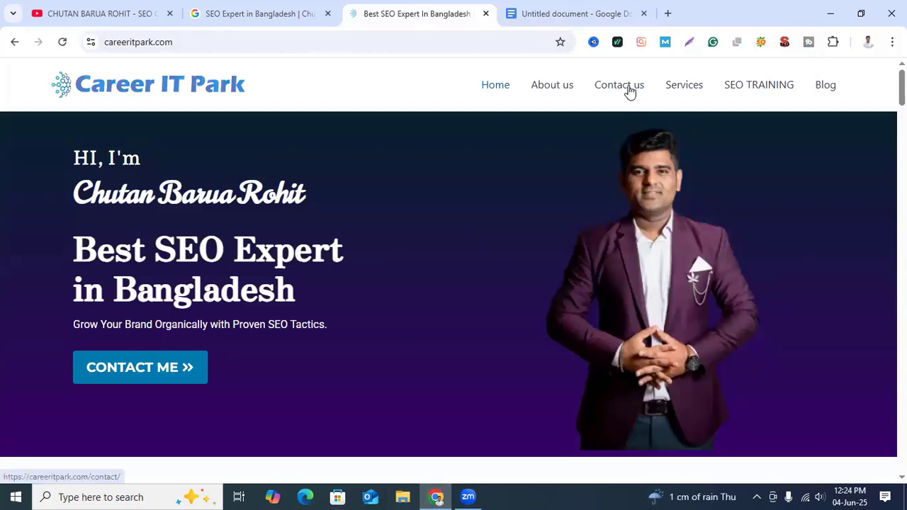
pyautogui.click(630, 90)
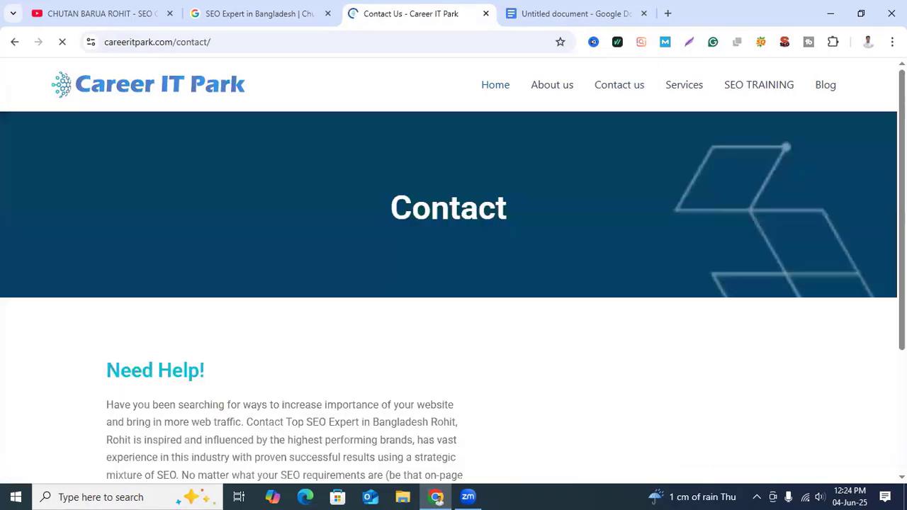
pyautogui.scroll(-12, 480, 304)
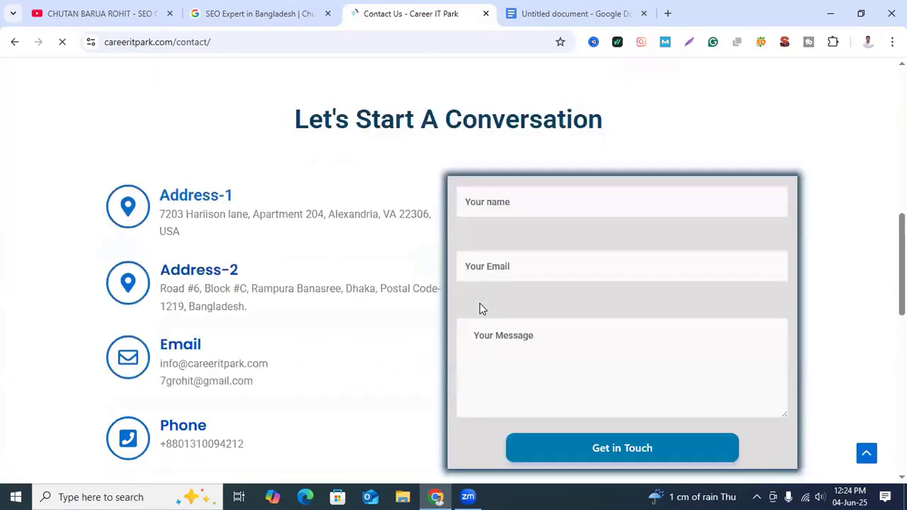
pyautogui.scroll(3, 497, 319)
pyautogui.scroll(3, 326, 470)
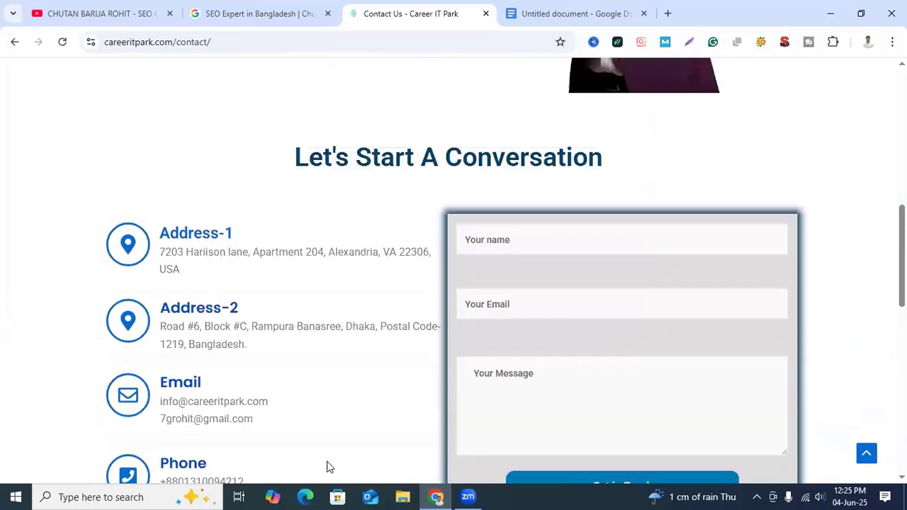
pyautogui.scroll(-2, 479, 363)
pyautogui.scroll(-1, 480, 360)
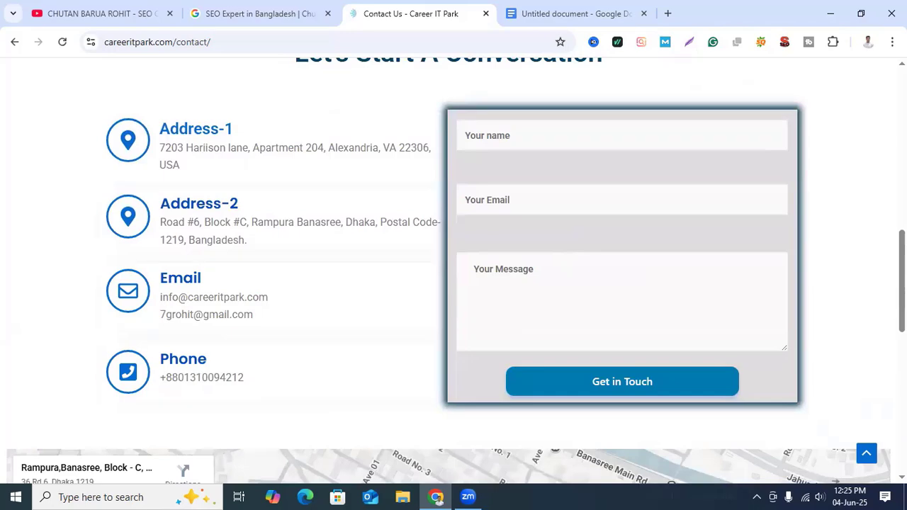
pyautogui.scroll(-3, 586, 440)
pyautogui.scroll(-4, 511, 388)
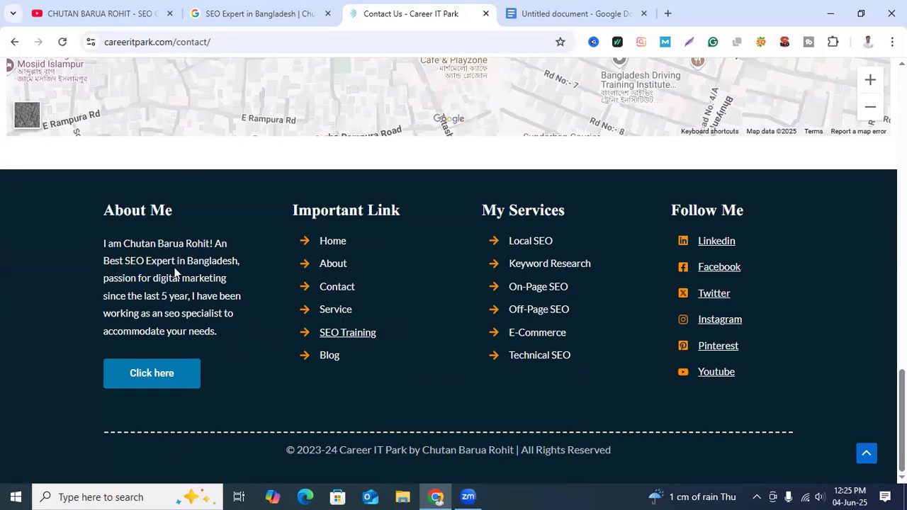
pyautogui.scroll(3, 277, 414)
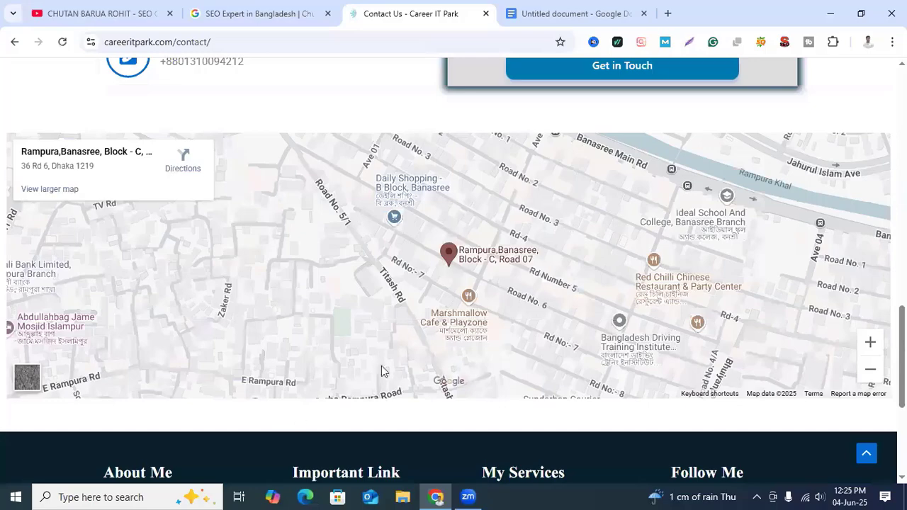
pyautogui.scroll(3, 281, 414)
pyautogui.scroll(-3, 681, 436)
pyautogui.scroll(5, 374, 290)
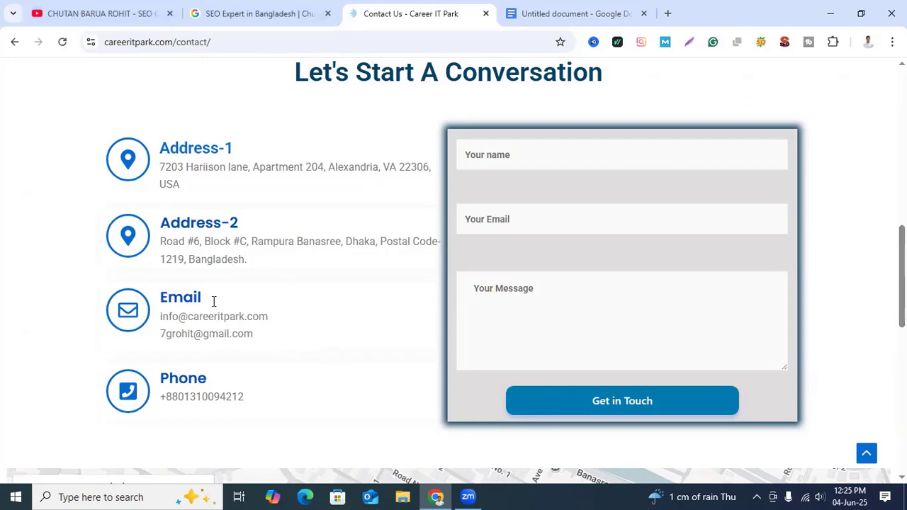
# Step: Compare the business name, address, phone and hours in the Google business profile with the website's contact page
pyautogui.click(264, 11)
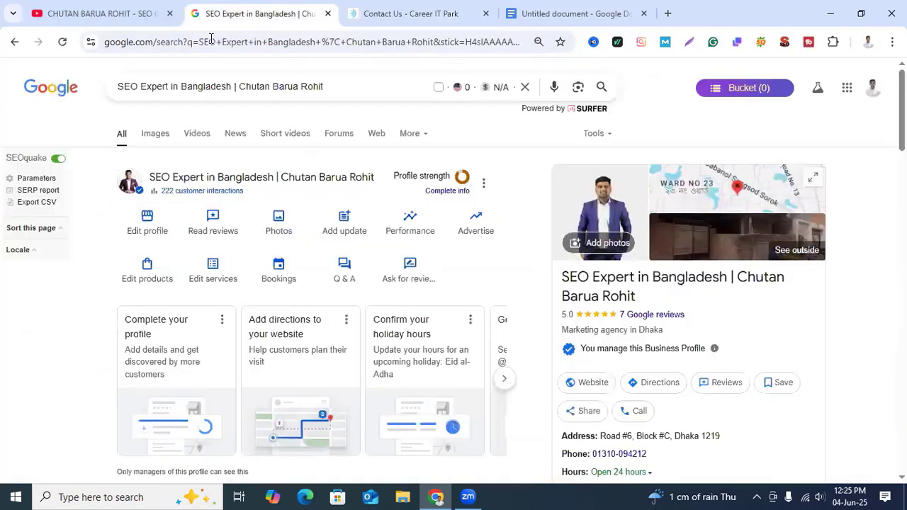
pyautogui.scroll(-2, 147, 258)
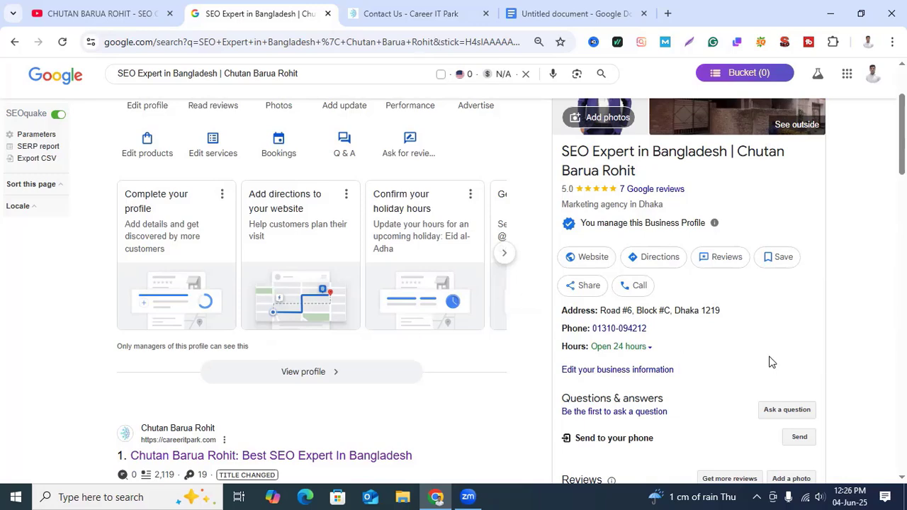
pyautogui.click(404, 16)
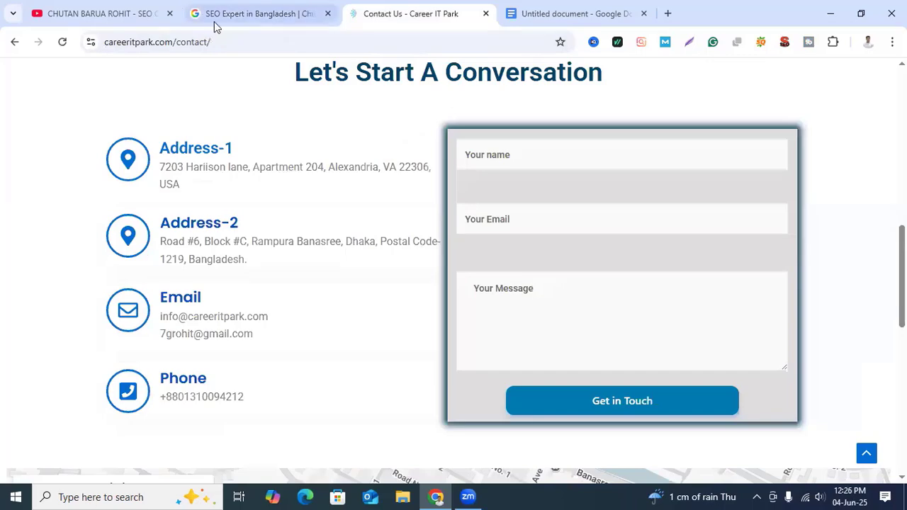
pyautogui.click(238, 14)
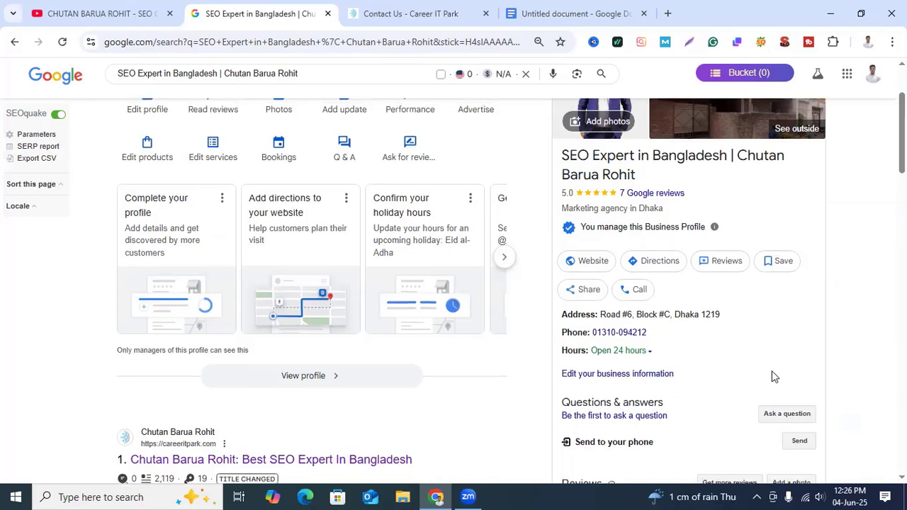
pyautogui.scroll(2, 780, 380)
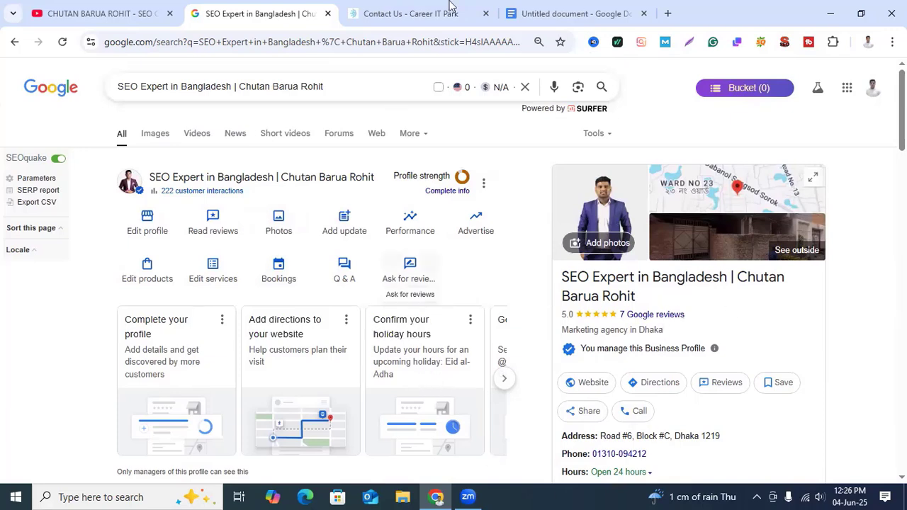
# Step: In the Local Citation document, remove the empty line and colon after "Website" and start new lines below in its bold red style
pyautogui.click(588, 12)
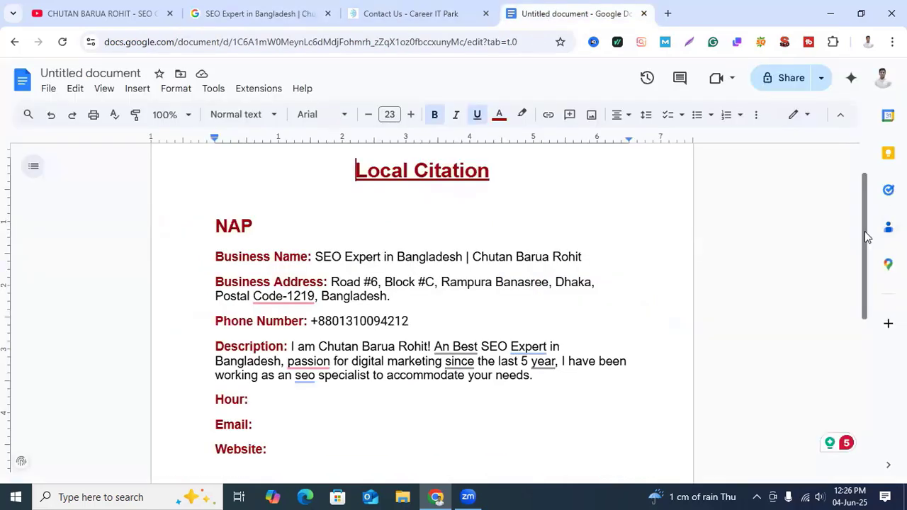
pyautogui.moveTo(864, 236); pyautogui.dragTo(853, 349)
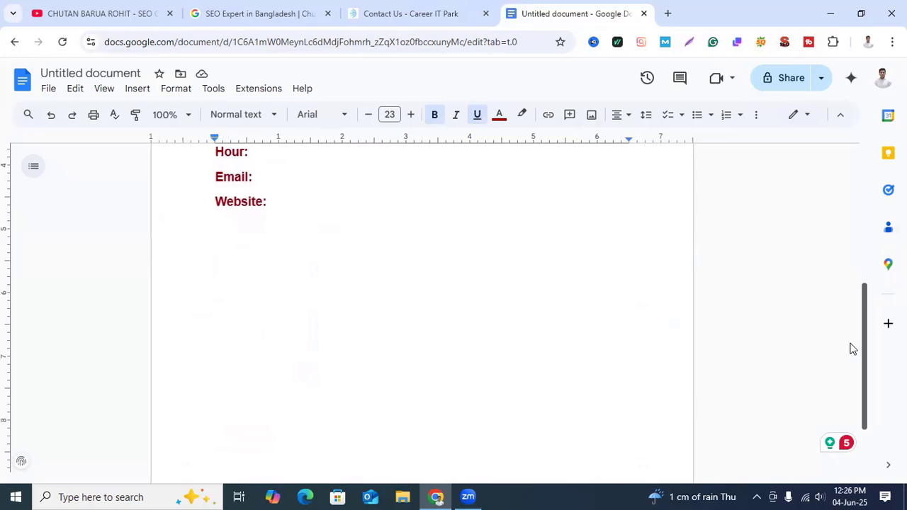
pyautogui.click(229, 279)
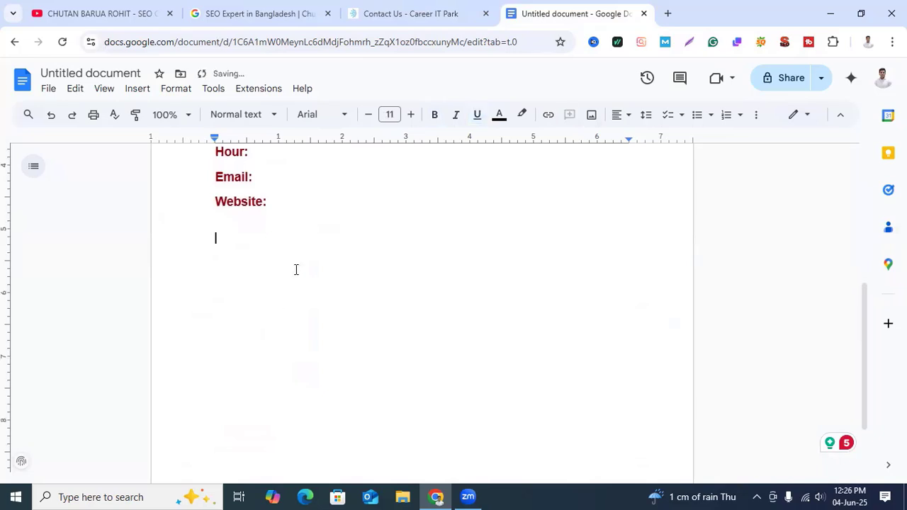
pyautogui.write('ttypes')
pyautogui.hotkey('ctrl', 'z')
pyautogui.press('BackSpace')
pyautogui.press('BackSpace')
pyautogui.press('BackSpace')
pyautogui.press('BackSpace')
pyautogui.press('BackSpace')
pyautogui.press('BackSpace')
pyautogui.press('BackSpace')
pyautogui.press('BackSpace')
pyautogui.press('BackSpace')
pyautogui.press('Return')
pyautogui.press('Return')
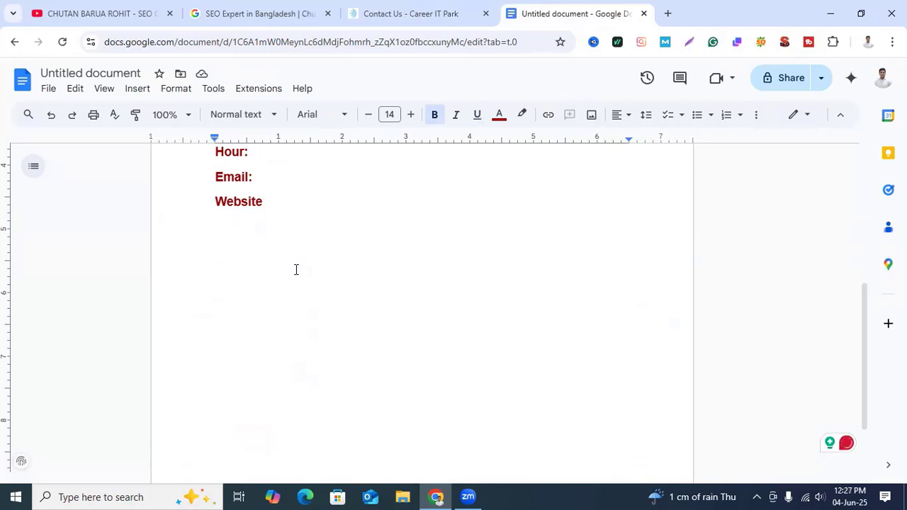
# Step: Write the heading "Types of local mCitation:" below the Website line, followed by blank lines
pyautogui.write('Types ')
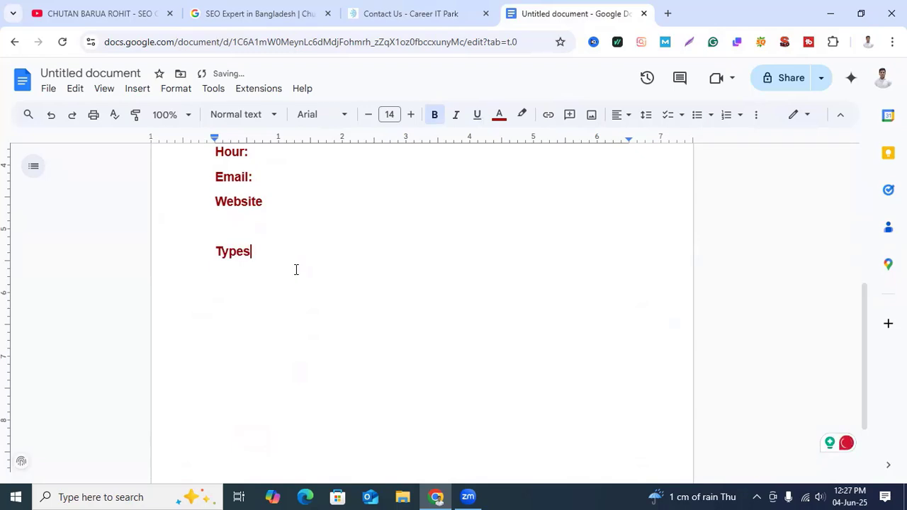
pyautogui.write('of local mCitatiom')
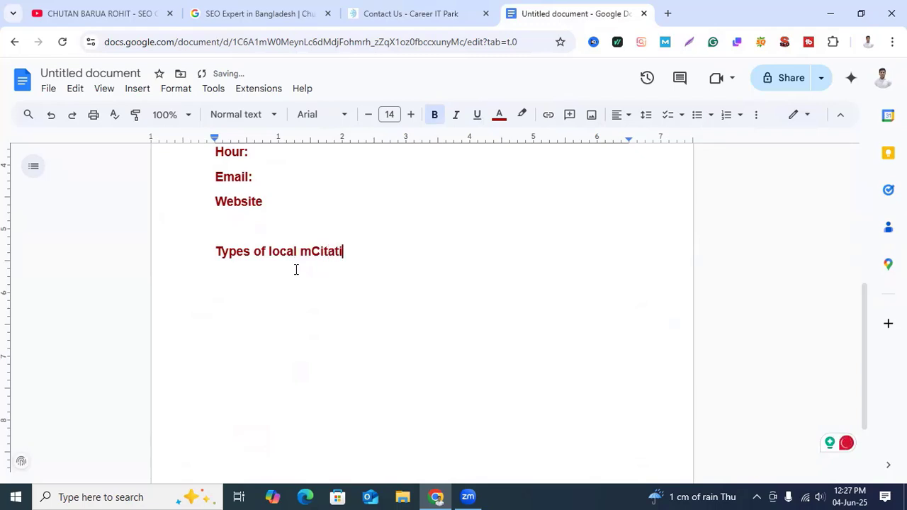
pyautogui.press('BackSpace')
pyautogui.write('n:')
pyautogui.press('Return')
pyautogui.press('Return')
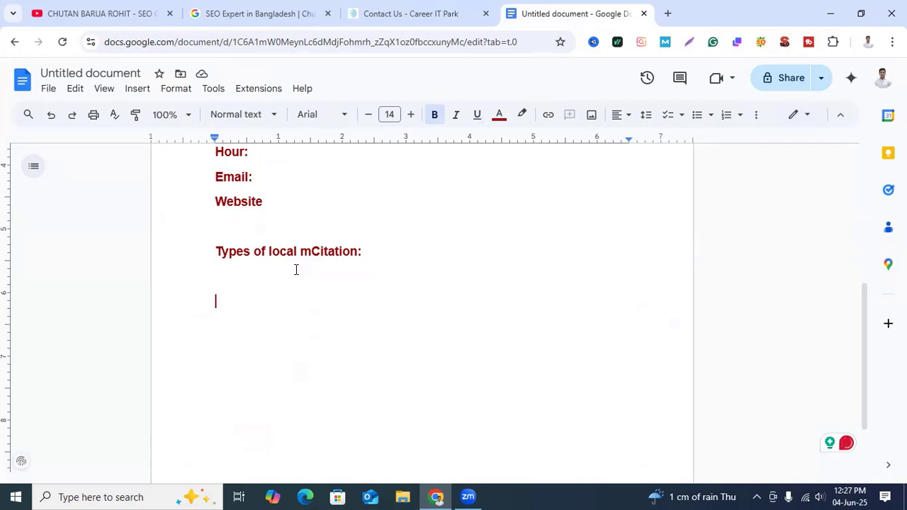
# Step: Add the numbered item "1. Structure Citation" under the heading, with an indented unnumbered line below it
pyautogui.press('BackSpace')
pyautogui.press('Return')
pyautogui.write('1. Structure ')
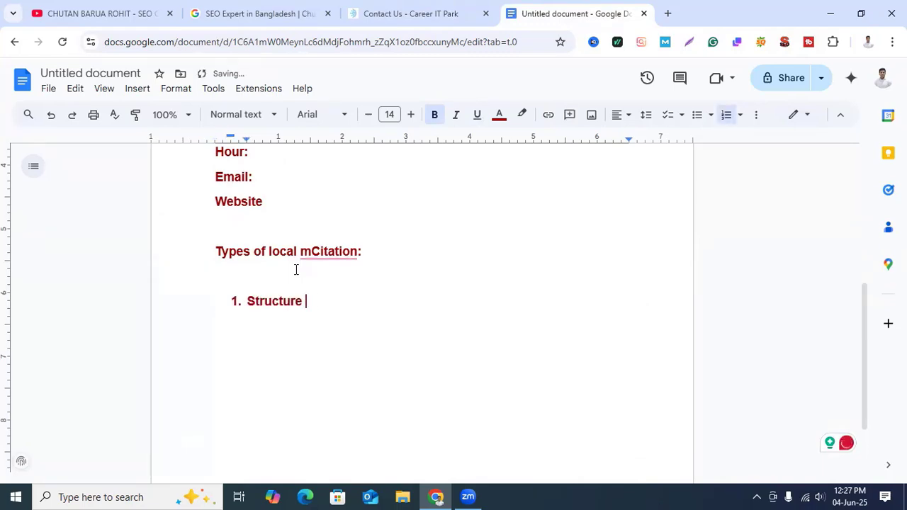
pyautogui.write('Citation')
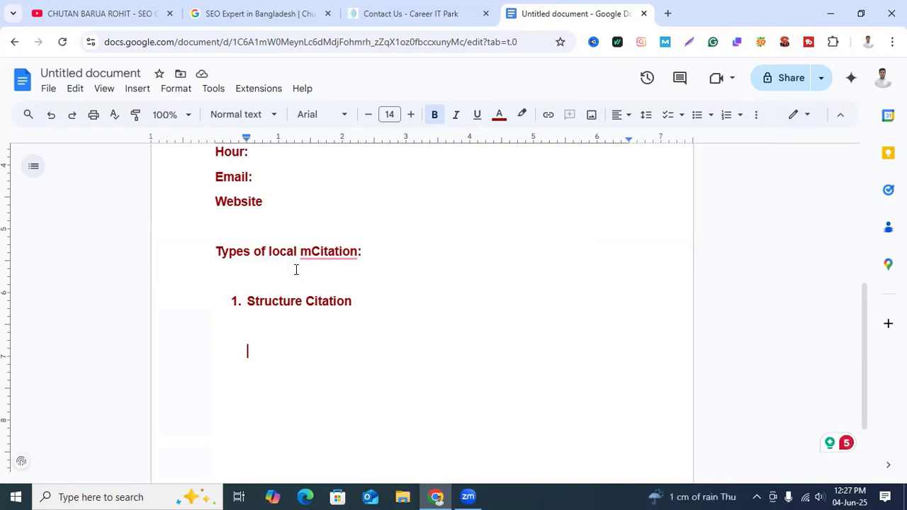
pyautogui.press('BackSpace')
pyautogui.press('BackSpace')
pyautogui.press('BackSpace')
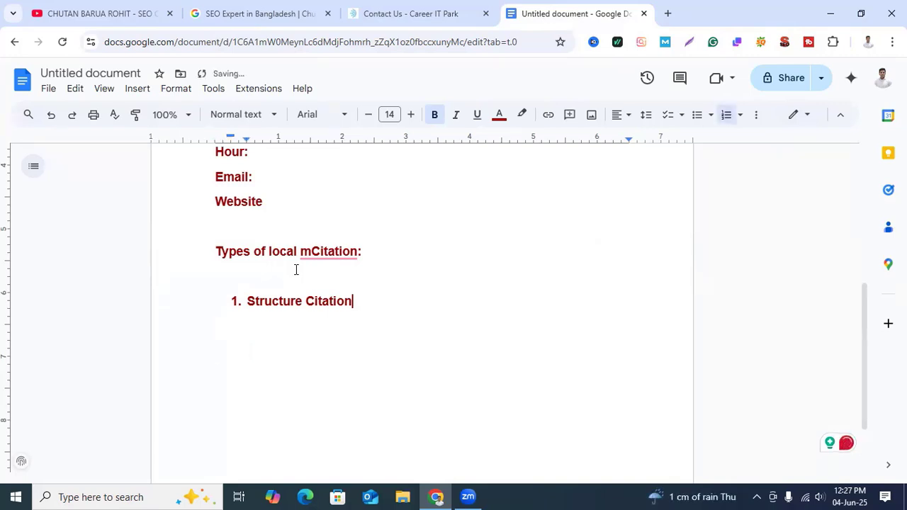
pyautogui.press('Return')
pyautogui.press('BackSpace')
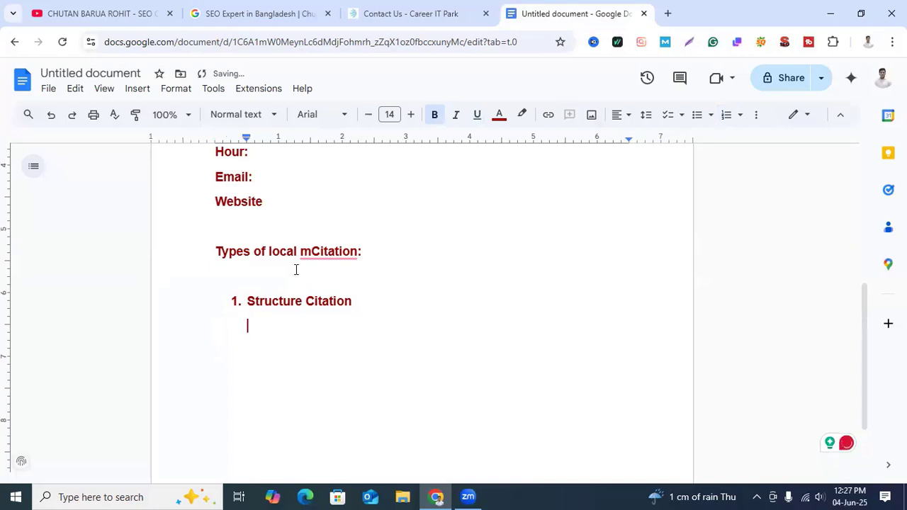
pyautogui.press('Return')
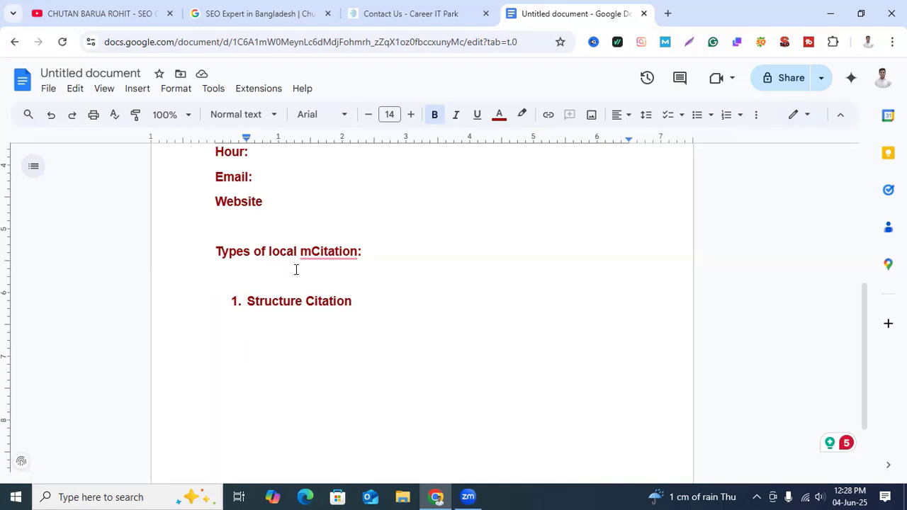
# Step: Write "NAP + Hour" beneath the Structure Citation item, with spaces around the plus sign
pyautogui.write('Nap')
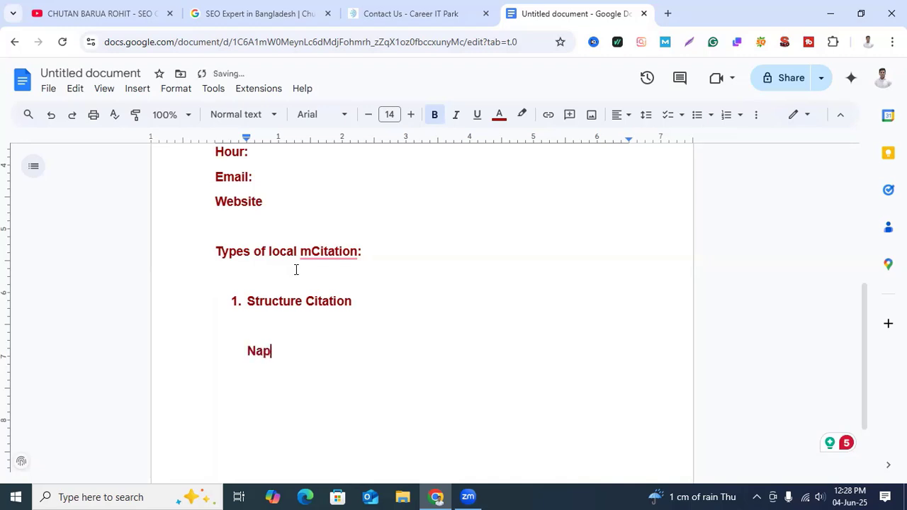
pyautogui.press('BackSpace')
pyautogui.press('BackSpace')
pyautogui.write('Ap')
pyautogui.press('BackSpace')
pyautogui.write('P+')
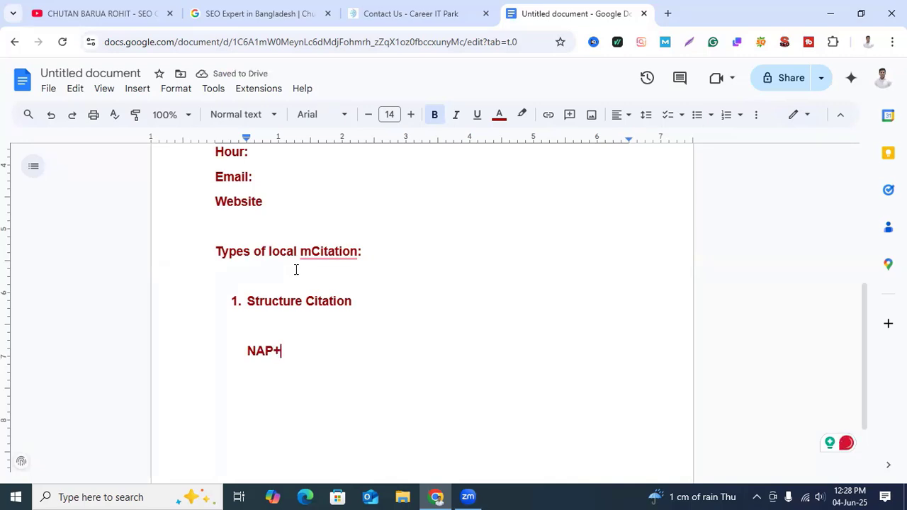
pyautogui.write('Hour')
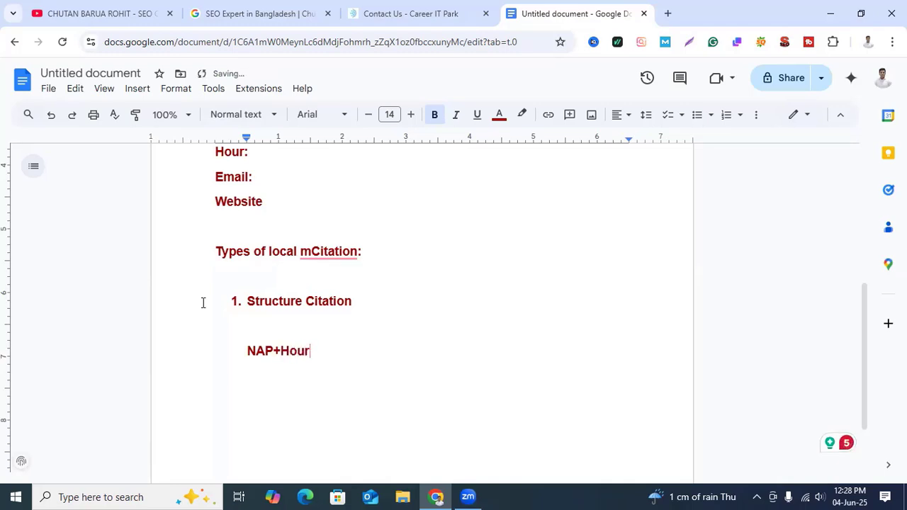
pyautogui.click(272, 347)
pyautogui.press('Right')
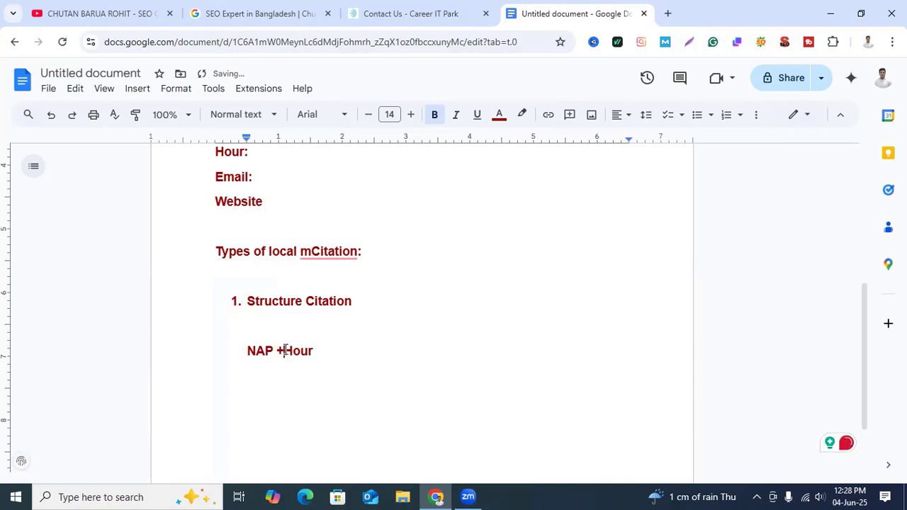
pyautogui.write('Hour, website')
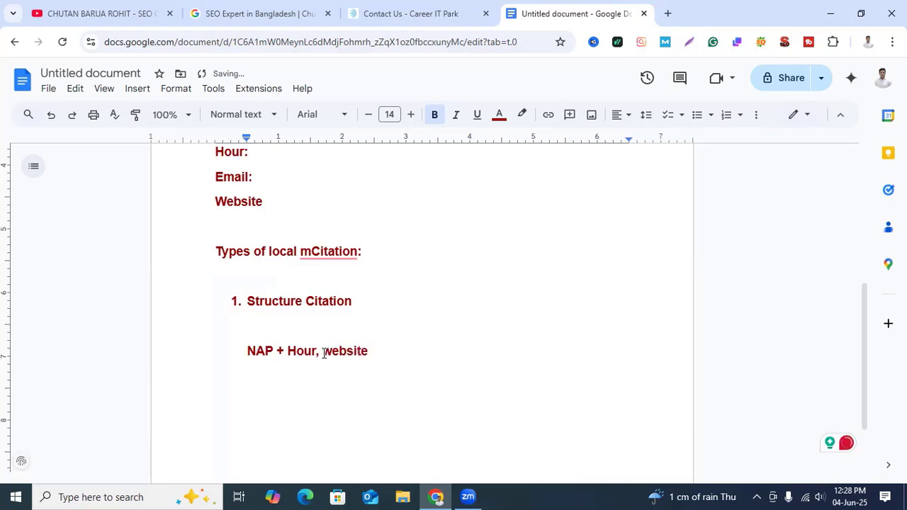
pyautogui.write(', re')
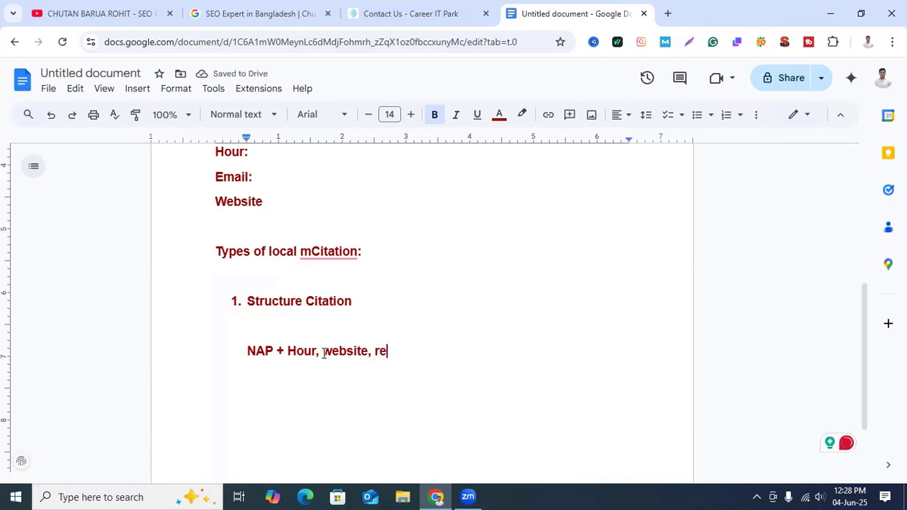
pyautogui.write('view')
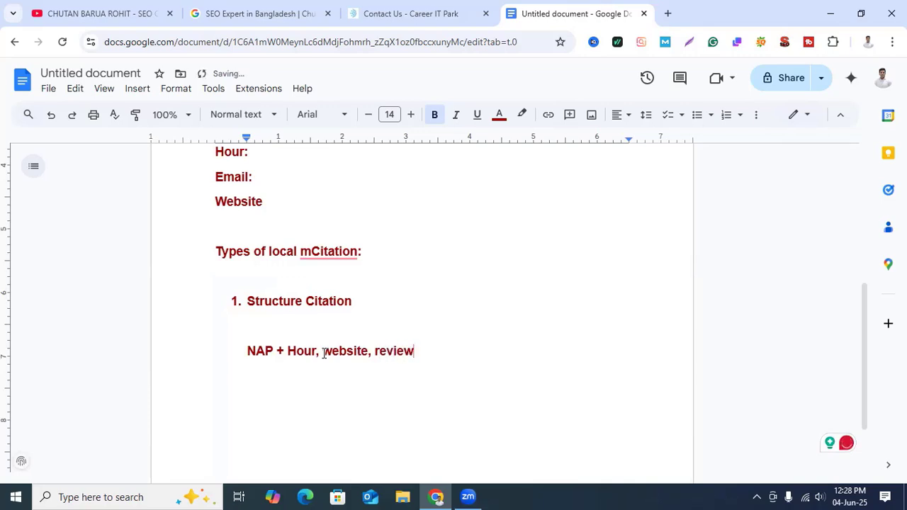
pyautogui.write('s a')
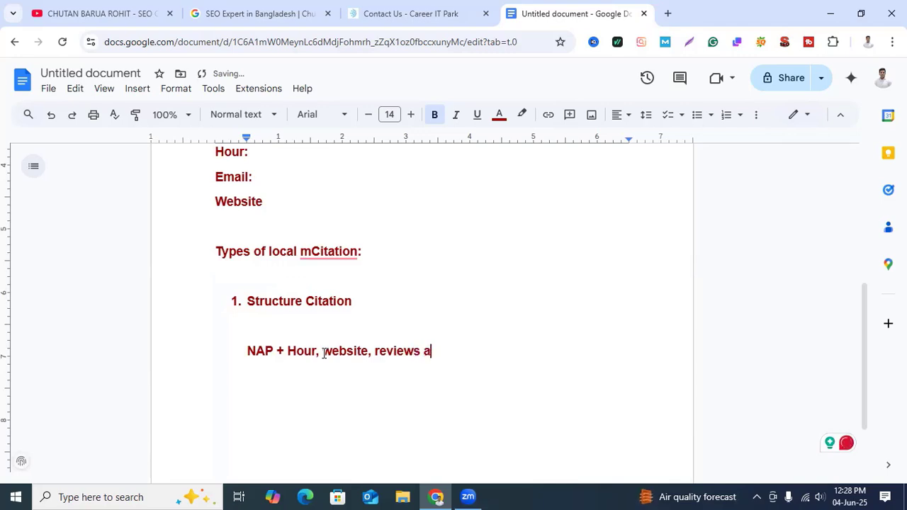
pyautogui.write('nd services')
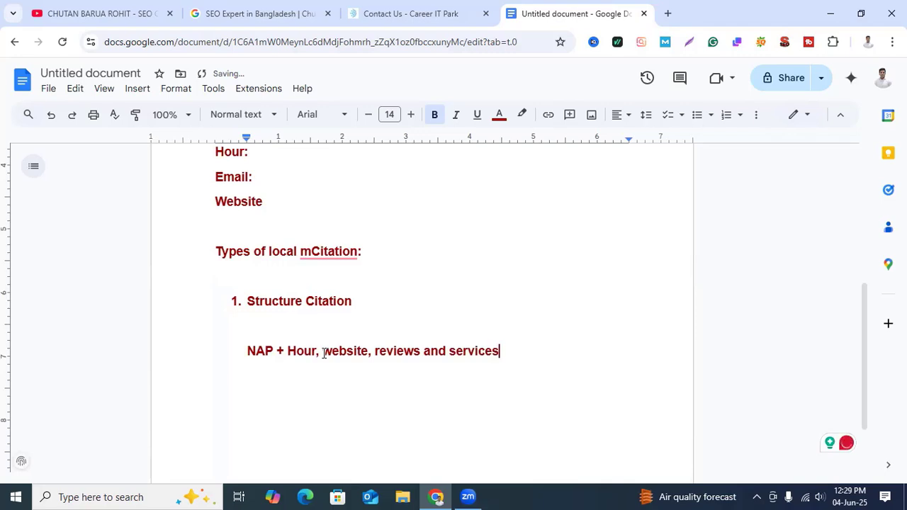
# Step: Complete the NAP line so it ends in "reviews and services" and set the whole line's font size to 15
pyautogui.moveTo(247, 351); pyautogui.dragTo(509, 351)
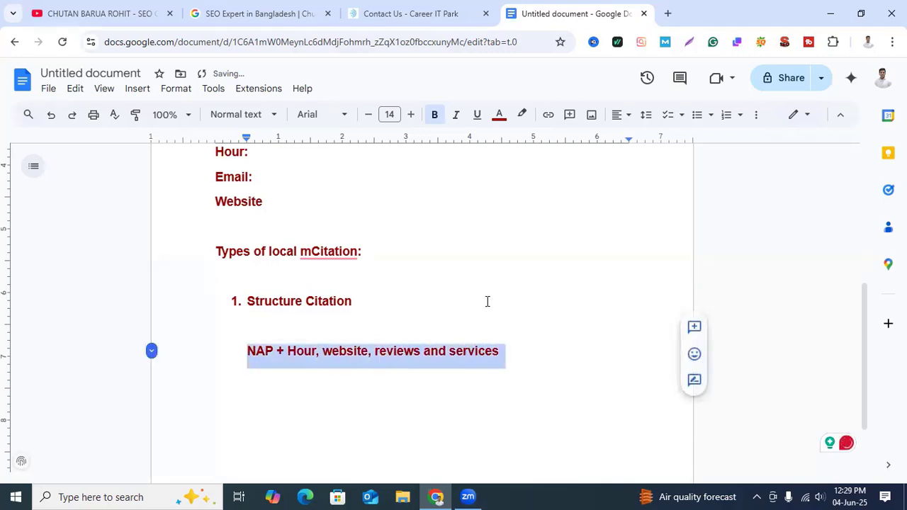
pyautogui.click(412, 116)
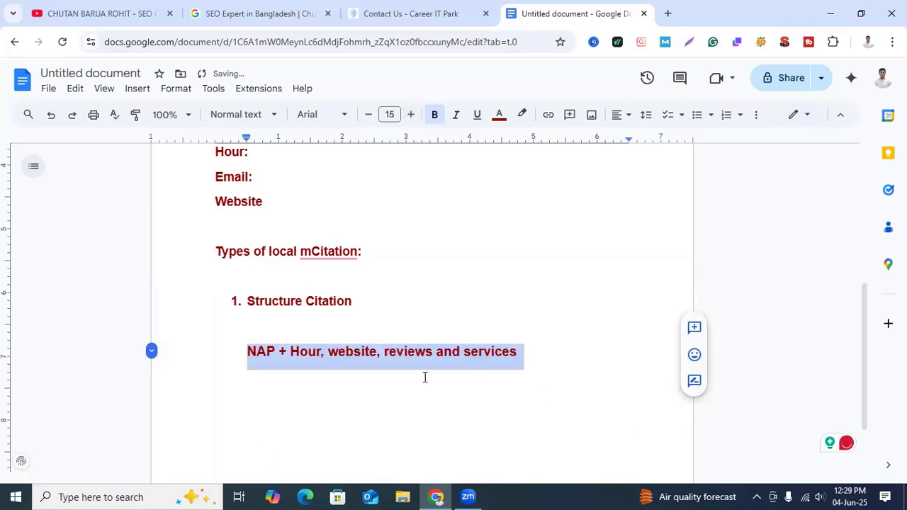
pyautogui.click(536, 359)
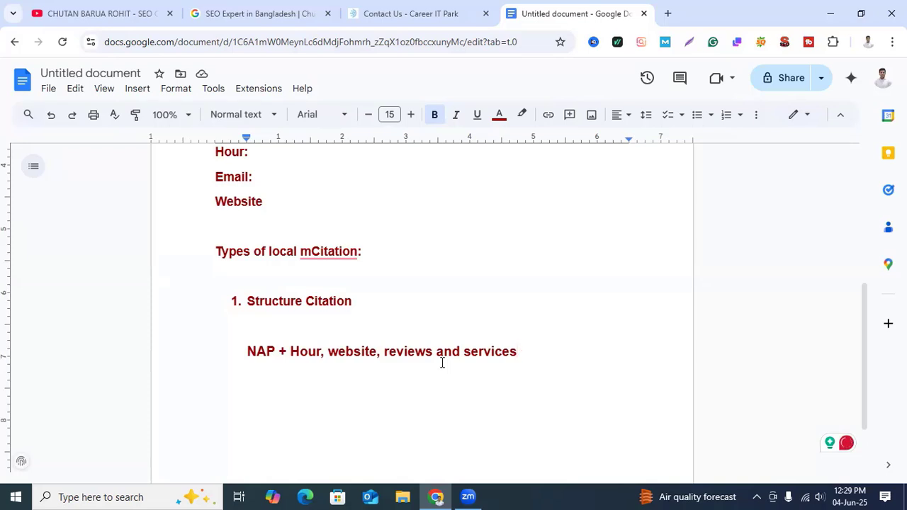
# Step: Start numbered item 2 below the NAP line with the correctly spelled word "Unstructured"
pyautogui.press('Return')
pyautogui.press('Return')
pyautogui.press('BackSpace')
pyautogui.press('BackSpace')
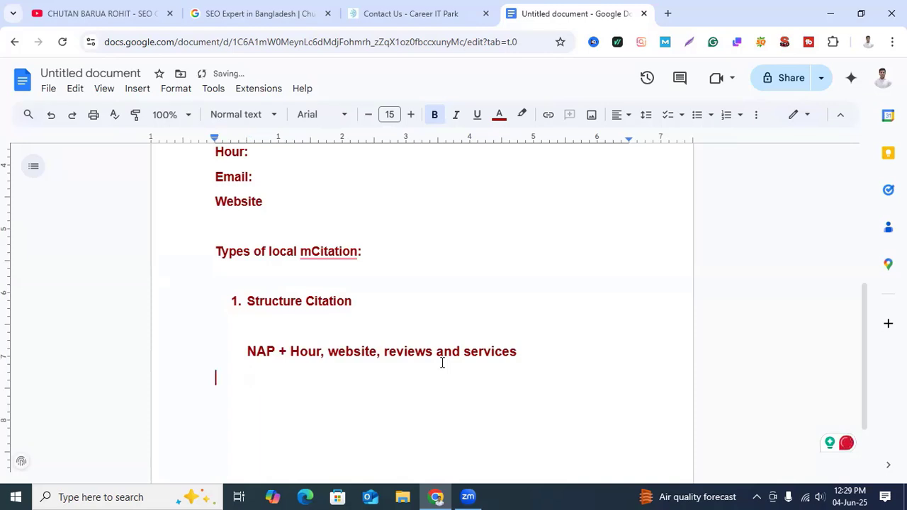
pyautogui.write('2.')
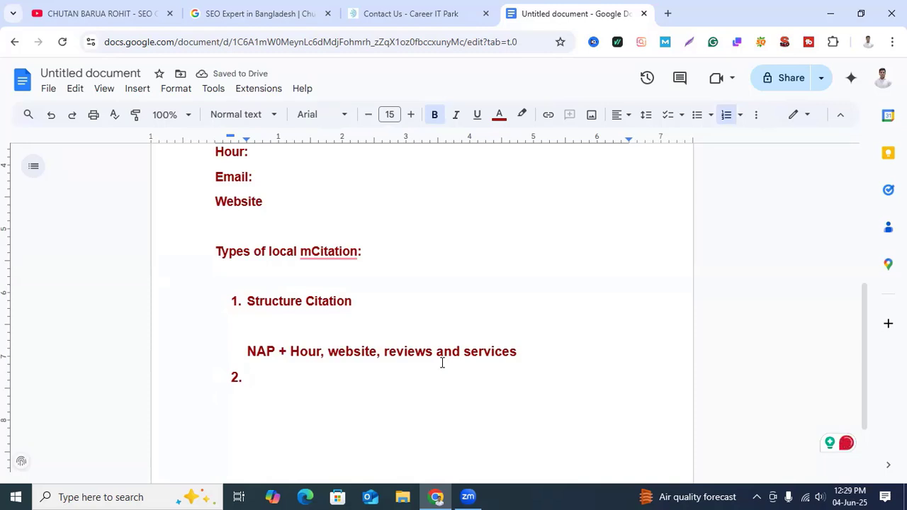
pyautogui.write('Uns')
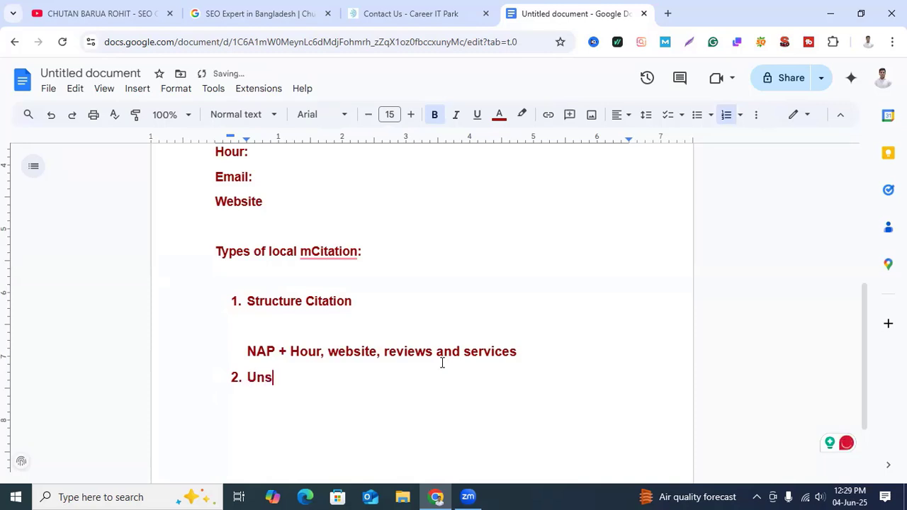
pyautogui.write('trtuctured')
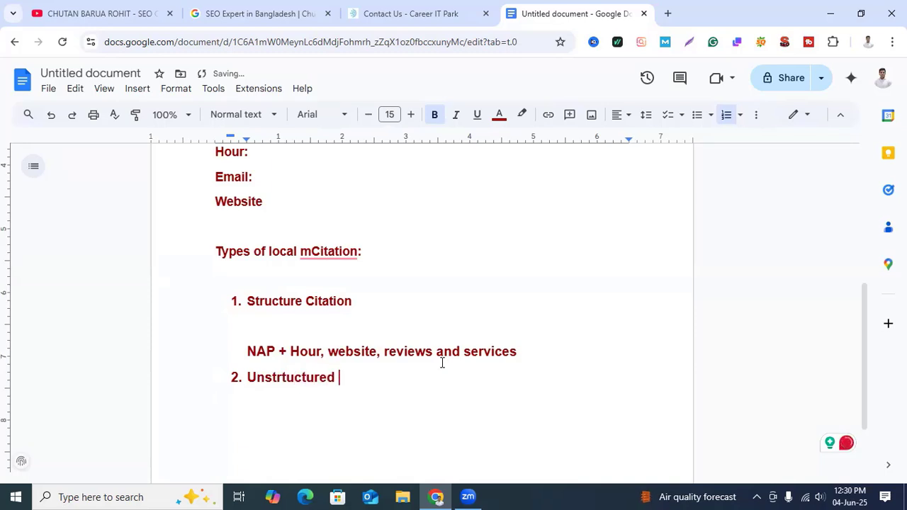
pyautogui.click(286, 377)
pyautogui.press('BackSpace')
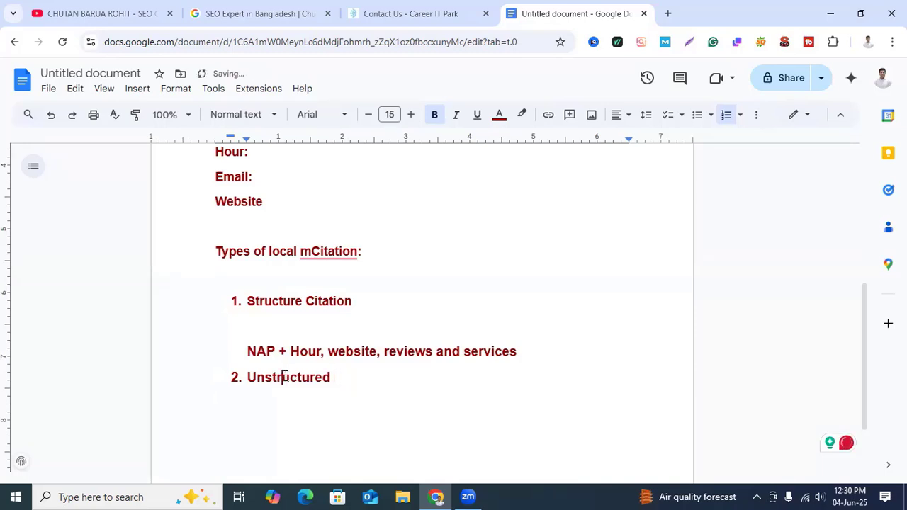
# Step: Complete item 2 as "Unstructured Citation:" and add an indented, unnumbered line below it
pyautogui.click(338, 380)
pyautogui.write('Citation')
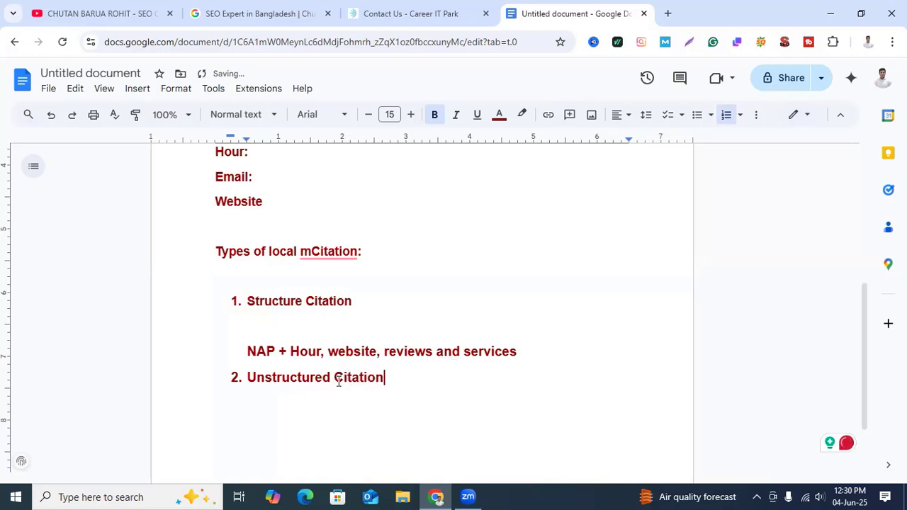
pyautogui.write(':')
pyautogui.press('Return')
pyautogui.press('BackSpace')
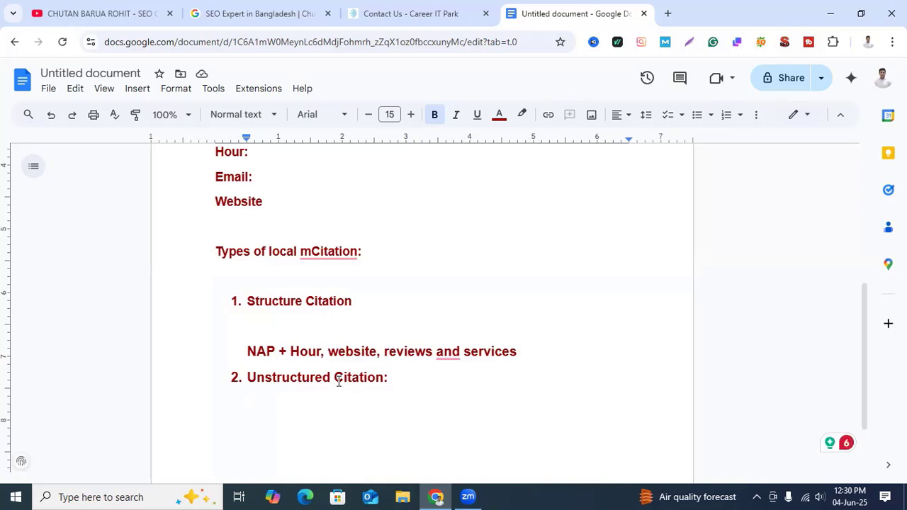
# Step: Write "Post post, news articles, press release or forums" beneath the Unstructured Citation item
pyautogui.write('Post post')
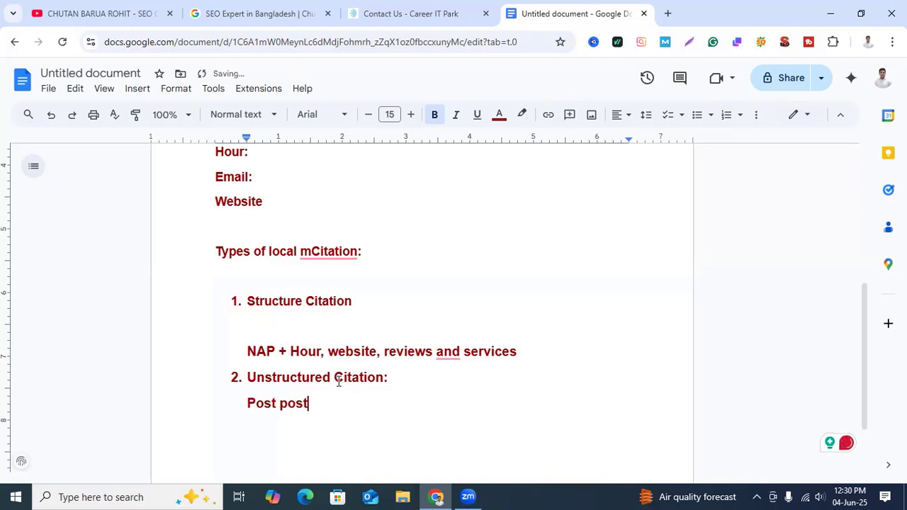
pyautogui.write(', news ae')
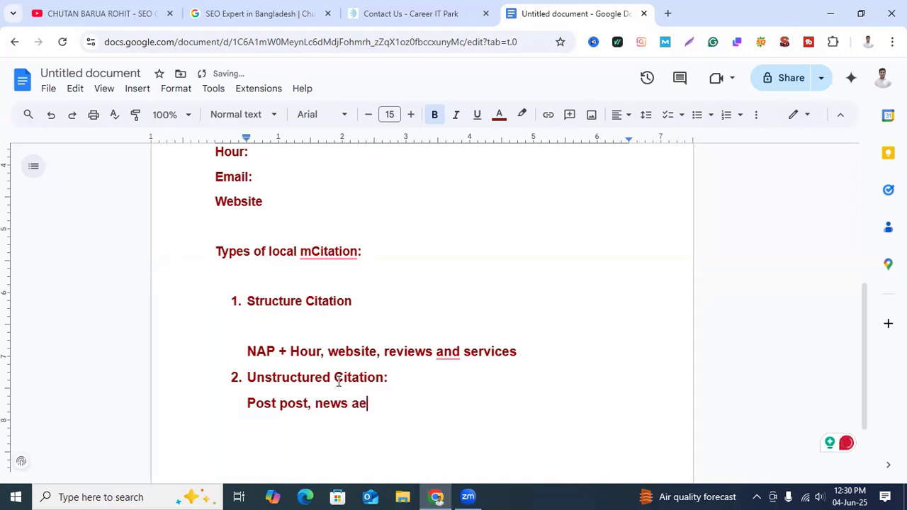
pyautogui.write('ticals')
pyautogui.write(', ')
pyautogui.write('press')
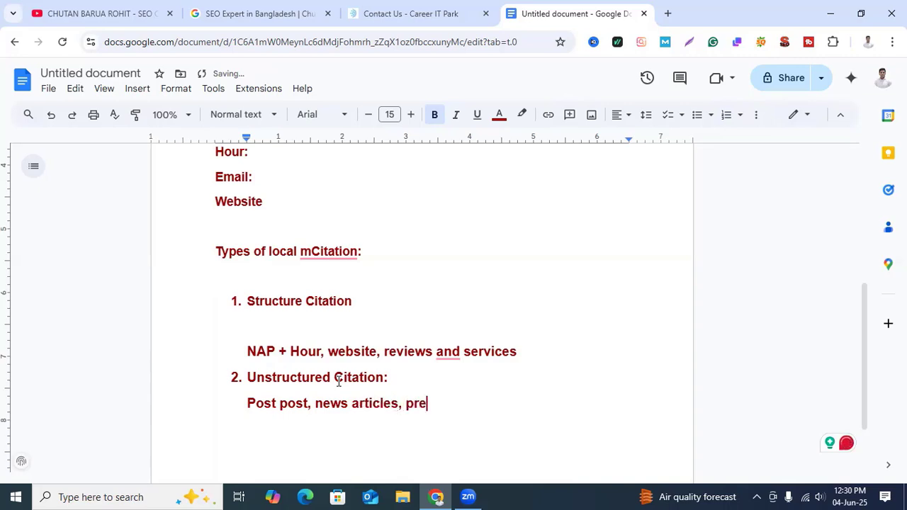
pyautogui.write(' release ')
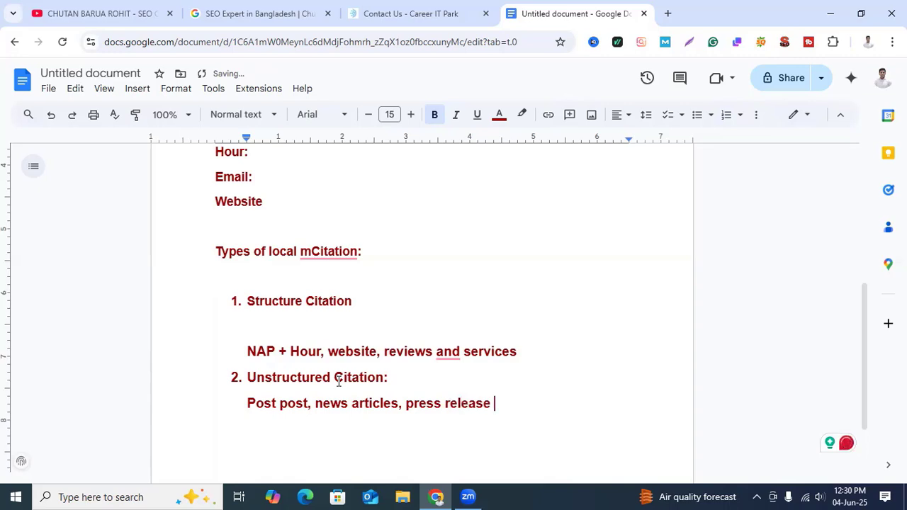
pyautogui.write('or forums')
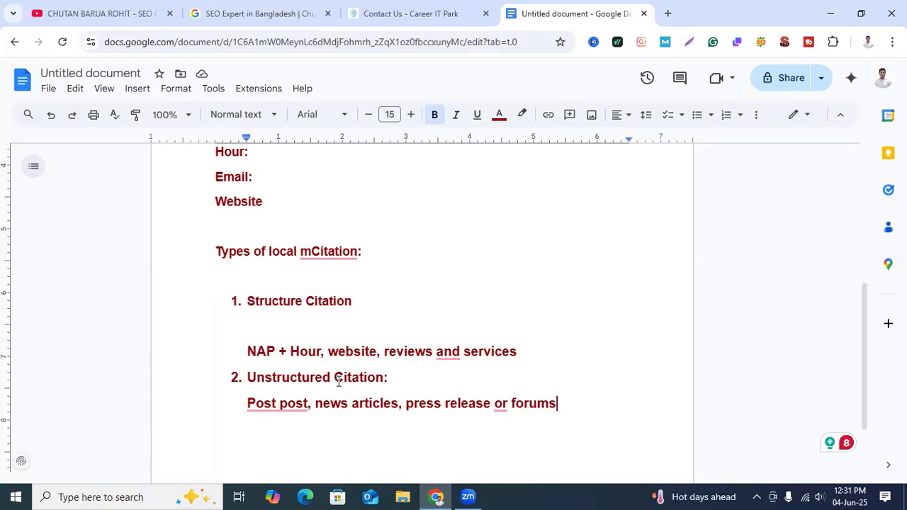
# Step: Look at the business's contact details on the Career IT Park contact page and return to the notes document
pyautogui.click(391, 12)
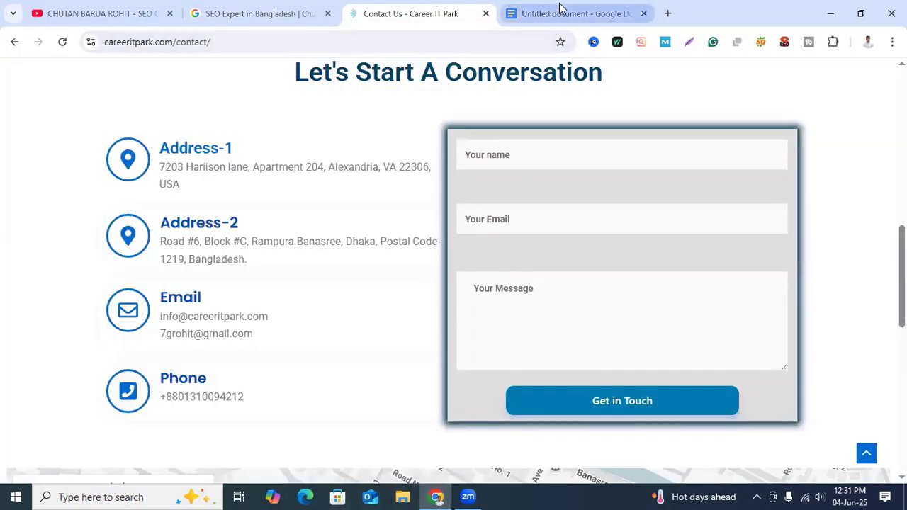
pyautogui.click(559, 12)
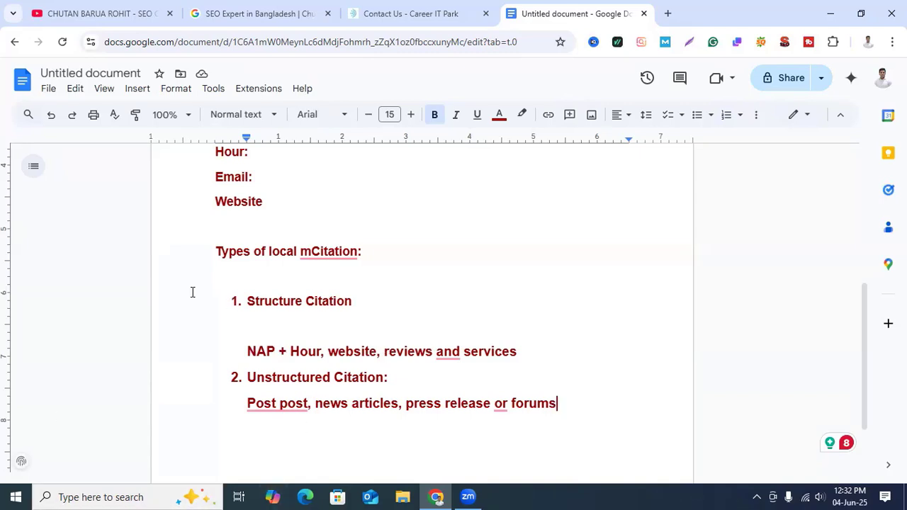
# Step: Remove the blank line between the Structure Citation item and its NAP line
pyautogui.click(251, 326)
pyautogui.press('BackSpace')
pyautogui.press('BackSpace')
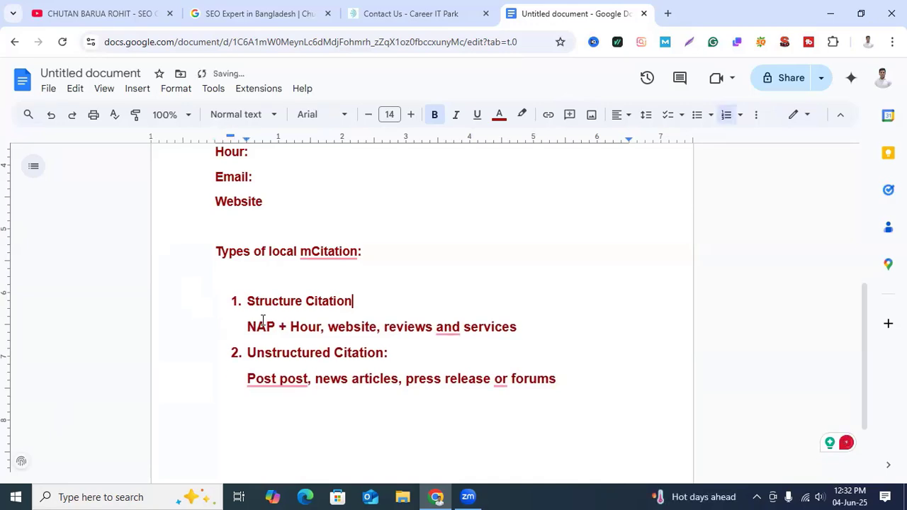
pyautogui.scroll(5, 557, 369)
pyautogui.scroll(-4, 553, 355)
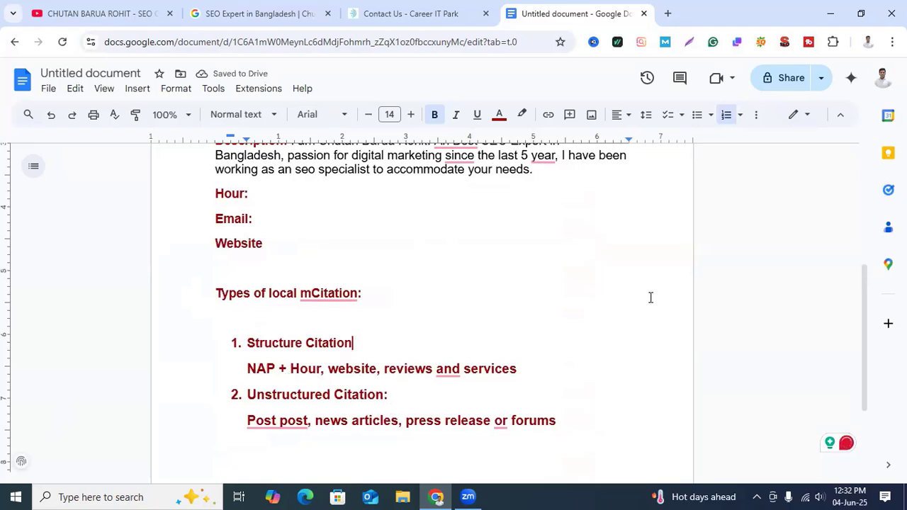
# Step: Leave a blank line below the forums line and start an unindented paragraph with "Bing places, "
pyautogui.scroll(-1, 461, 393)
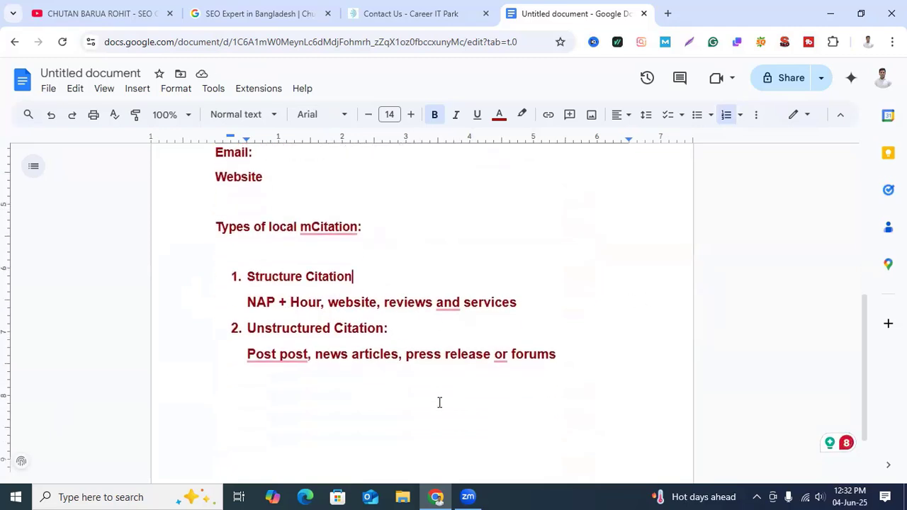
pyautogui.click(577, 367)
pyautogui.press('Return')
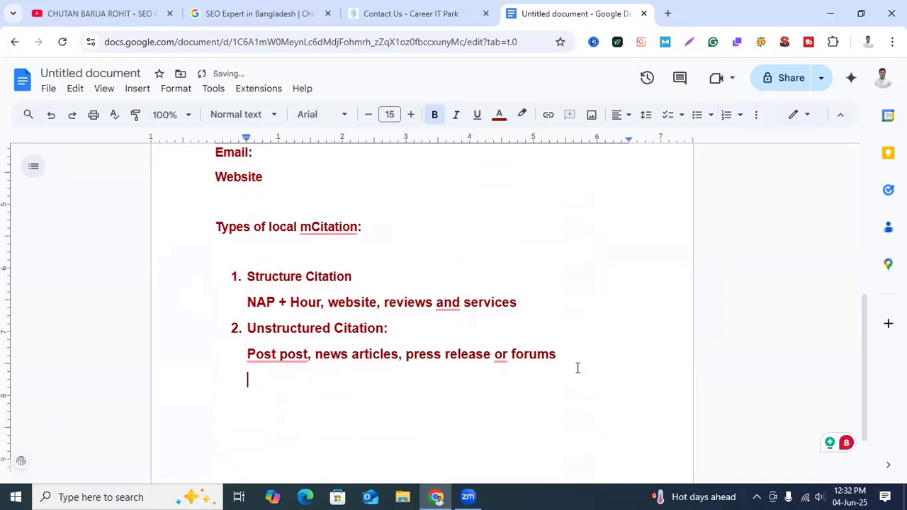
pyautogui.press('Return')
pyautogui.press('BackSpace')
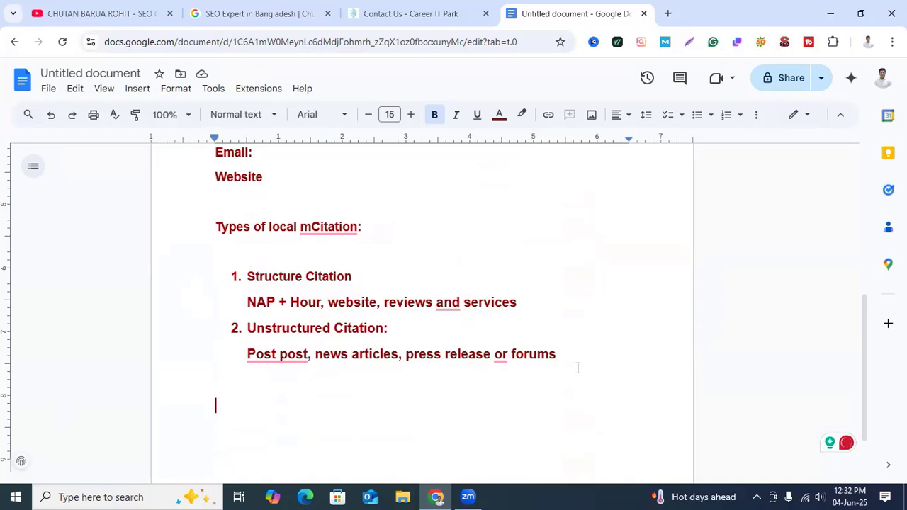
pyautogui.write('Bing ')
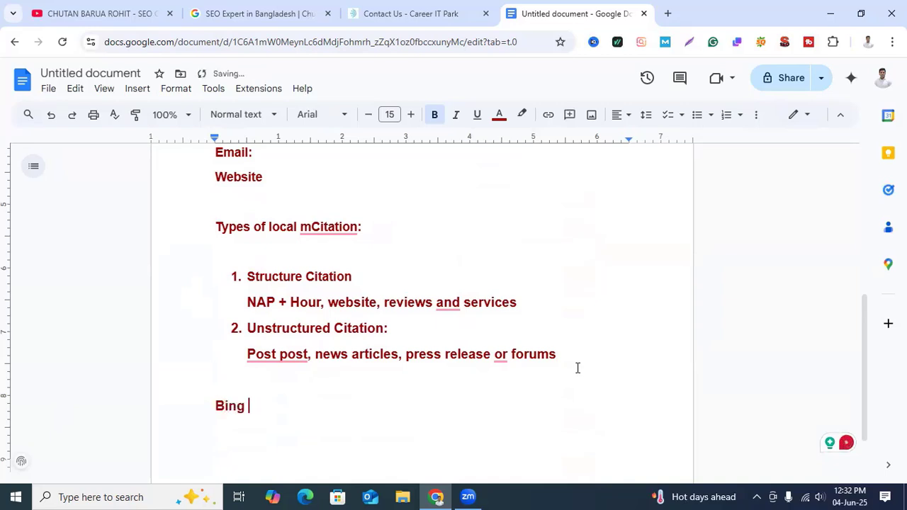
pyautogui.write('place')
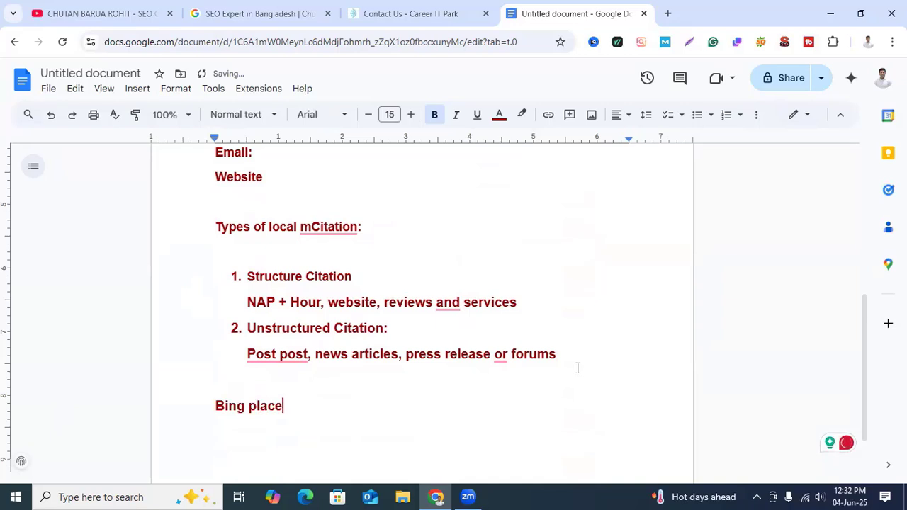
pyautogui.write('s, Facebook pace')
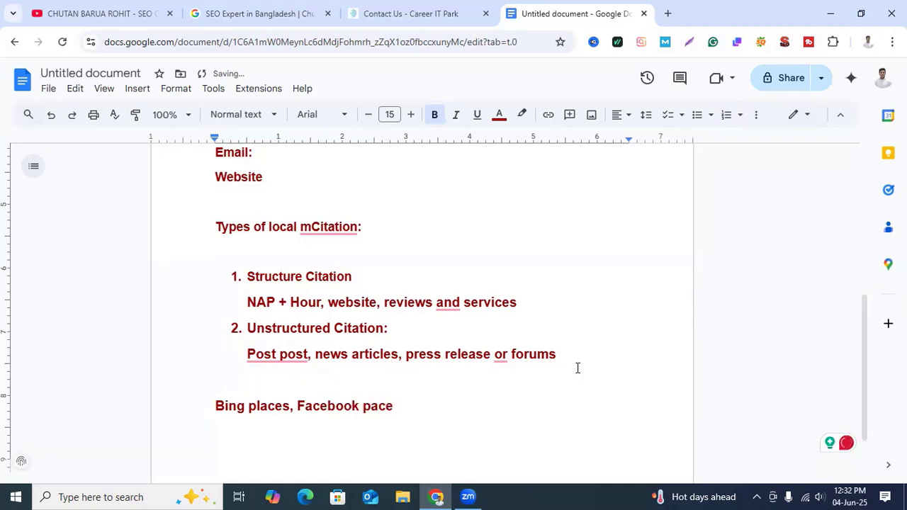
# Step: Add "Facebook page," after Bing places in the list of citation sites
pyautogui.press('BackSpace')
pyautogui.press('BackSpace')
pyautogui.write('ge, Apple ')
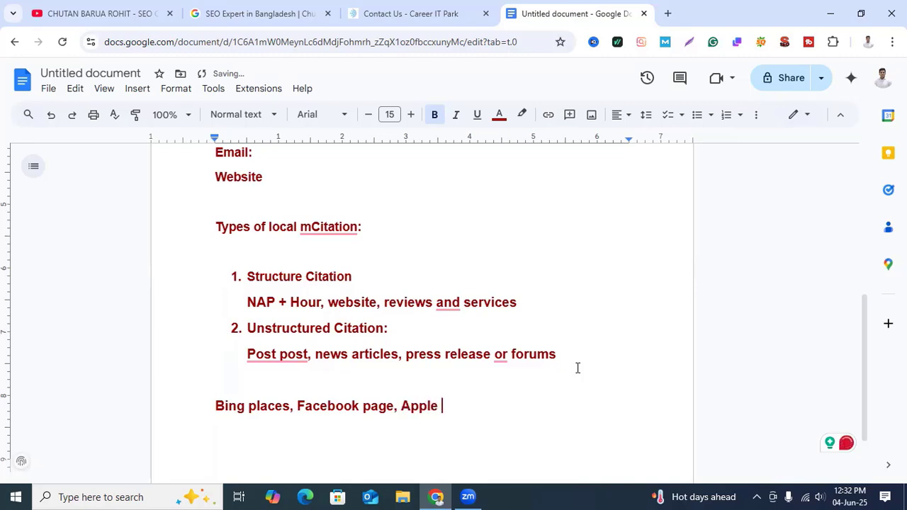
pyautogui.write('Maps, Fou')
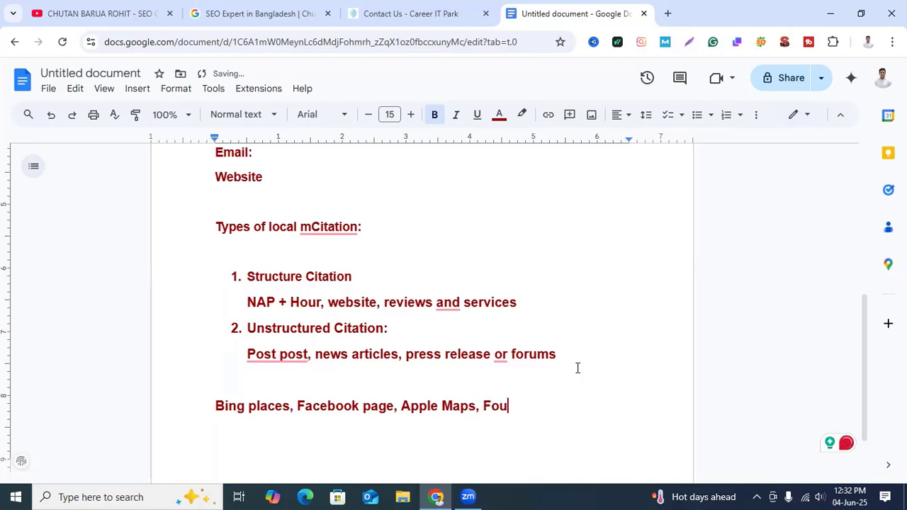
pyautogui.write('rsq')
pyautogui.write('ua')
pyautogui.write('re')
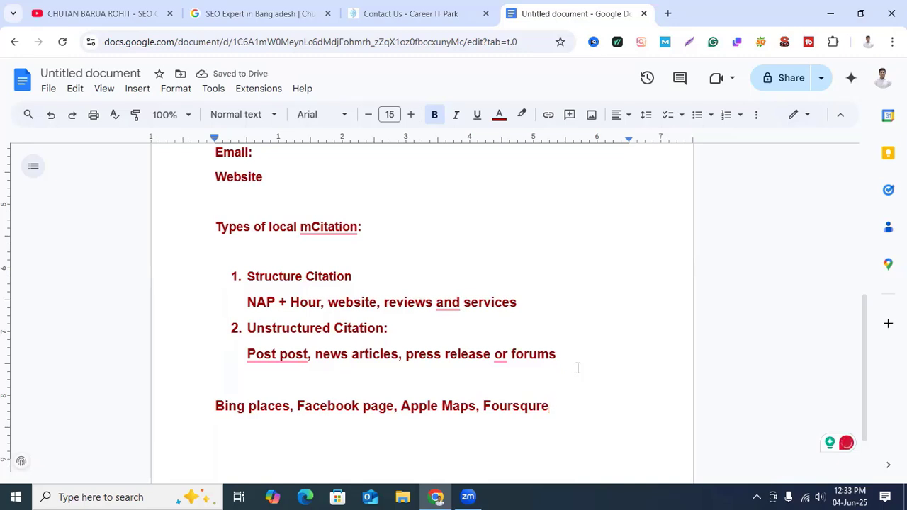
pyautogui.write(',')
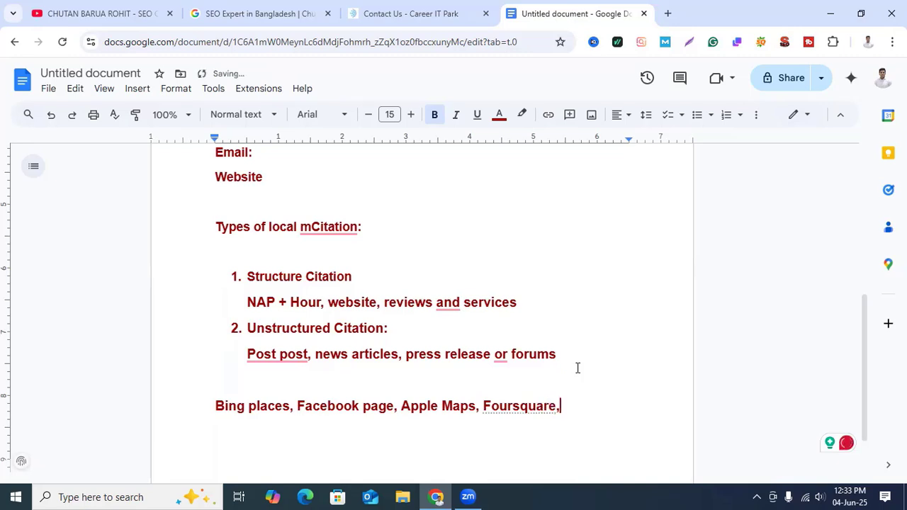
pyautogui.write(' Loc')
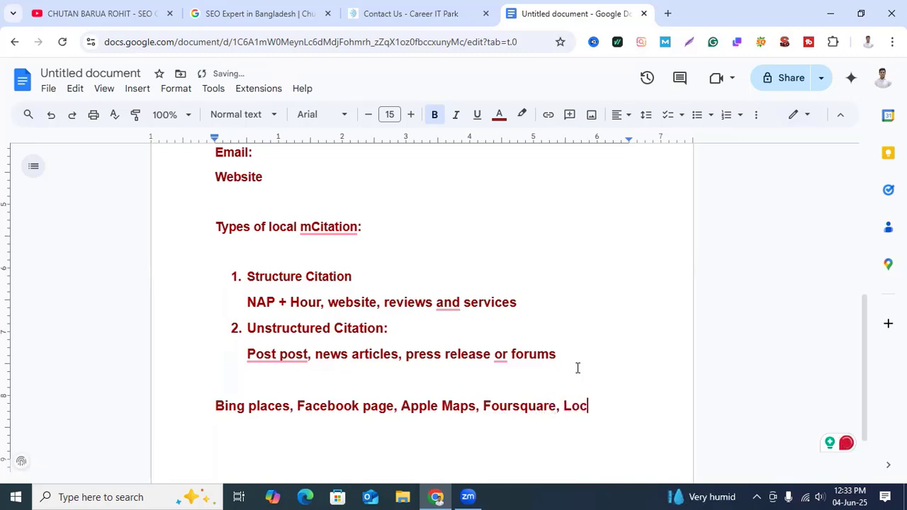
pyautogui.write('al Chamber')
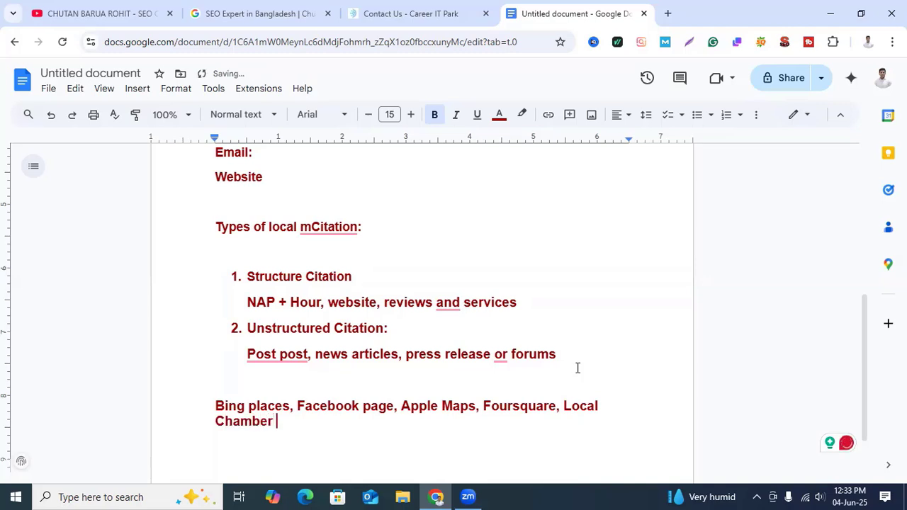
pyautogui.write(' of commerc')
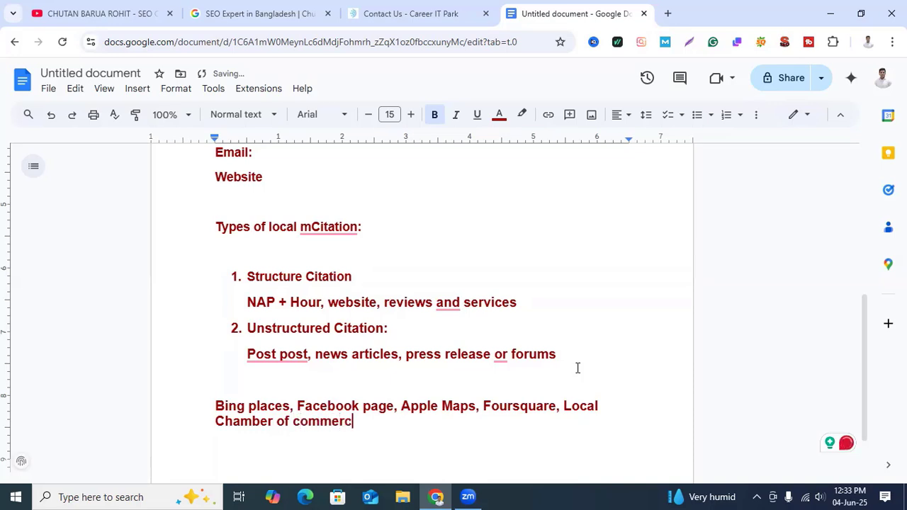
pyautogui.write('e site.')
# Step: Finish the citation site list with ", Local Chamber of commerce site." after Foursquare
pyautogui.scroll(-2, 535, 409)
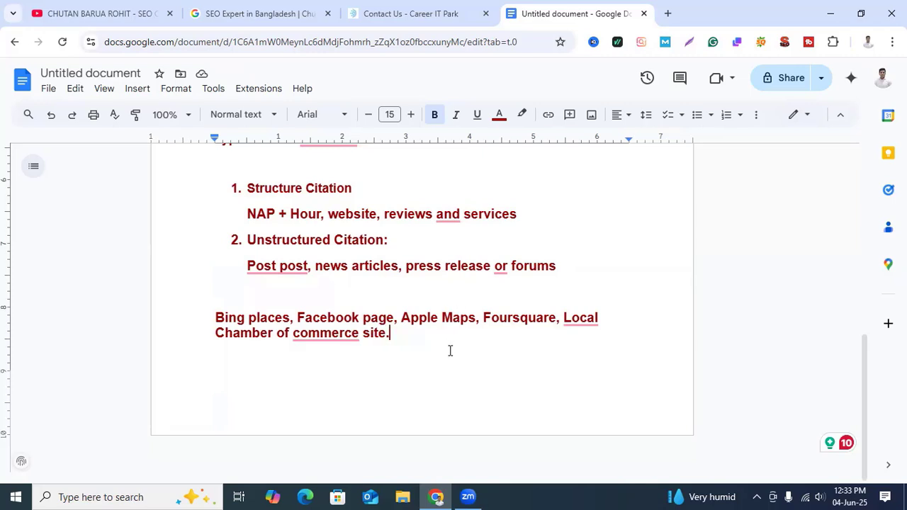
# Step: Search the web for "local citation list usa" in a new tab
pyautogui.click(668, 14)
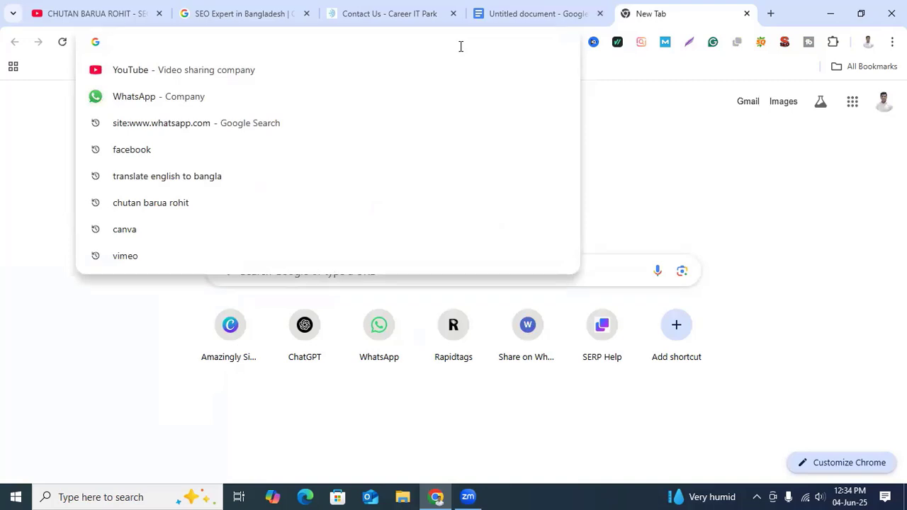
pyautogui.write('local')
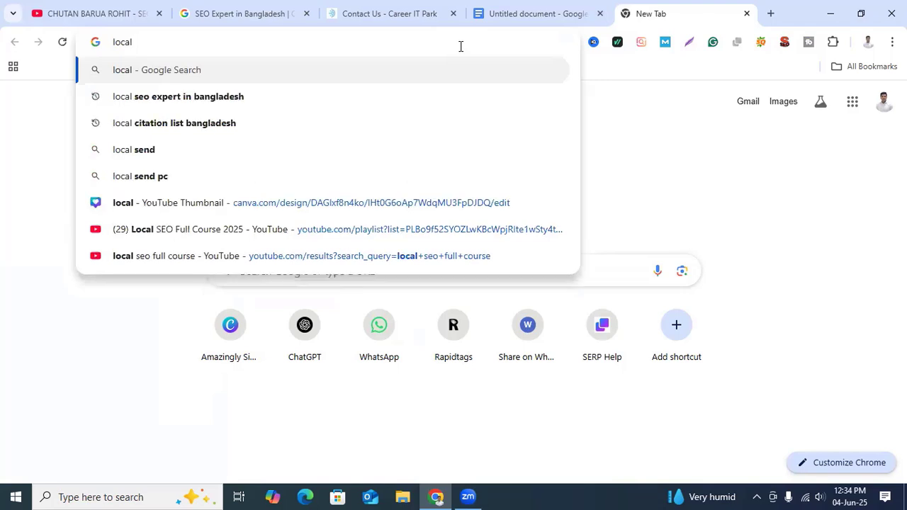
pyautogui.write(' citatio')
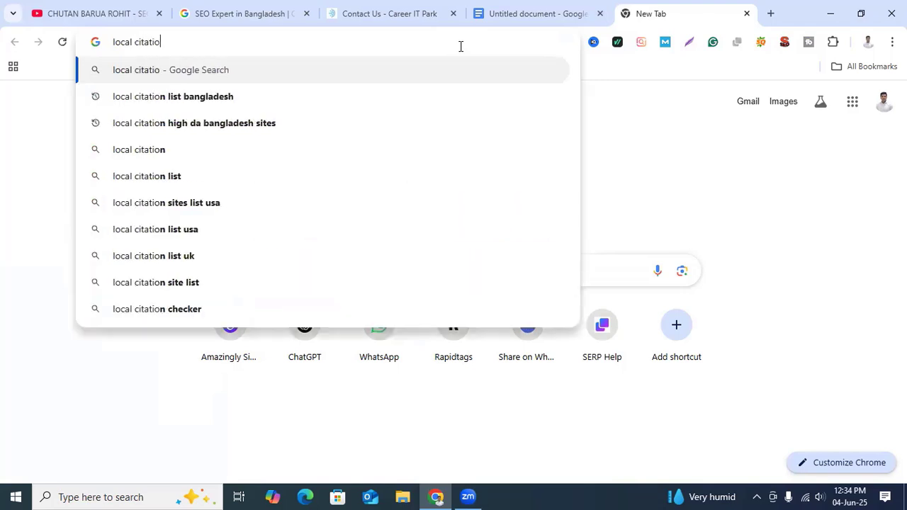
pyautogui.write('n ')
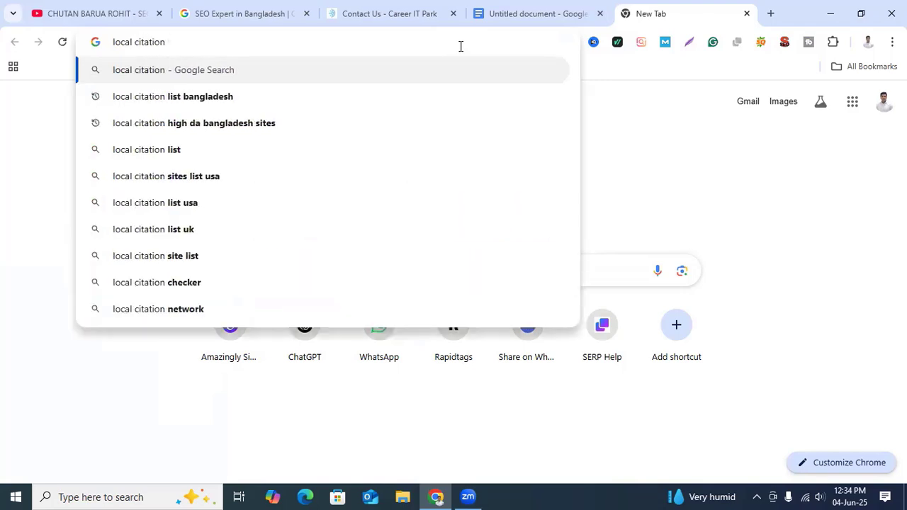
pyautogui.write('+')
pyautogui.press('BackSpace')
pyautogui.write('list usa')
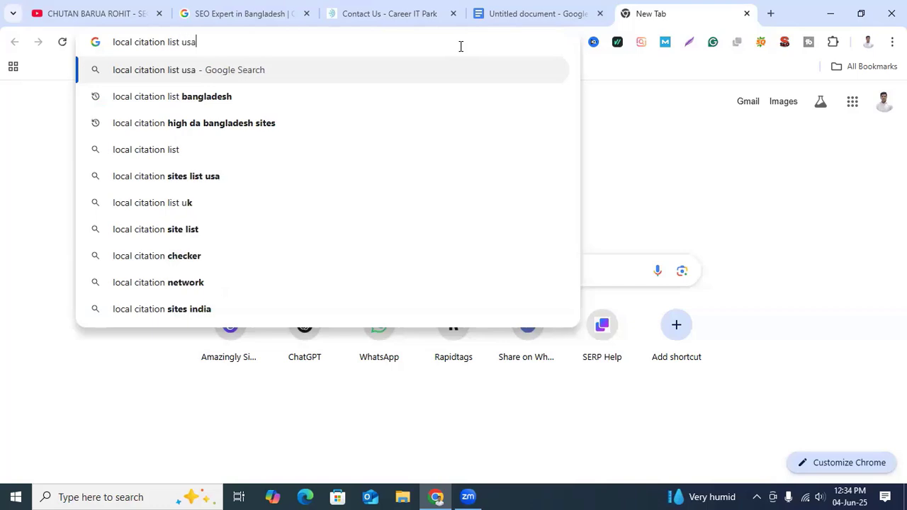
pyautogui.press('Return')
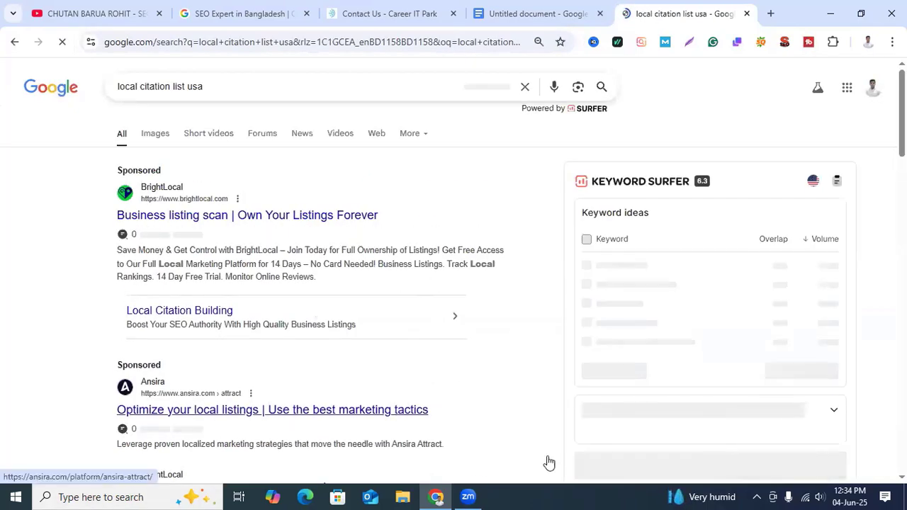
# Step: Open SEO AIM POINT's "Top Local Citation Sites List in USA" result and review its table of citation sites
pyautogui.scroll(-3, 340, 414)
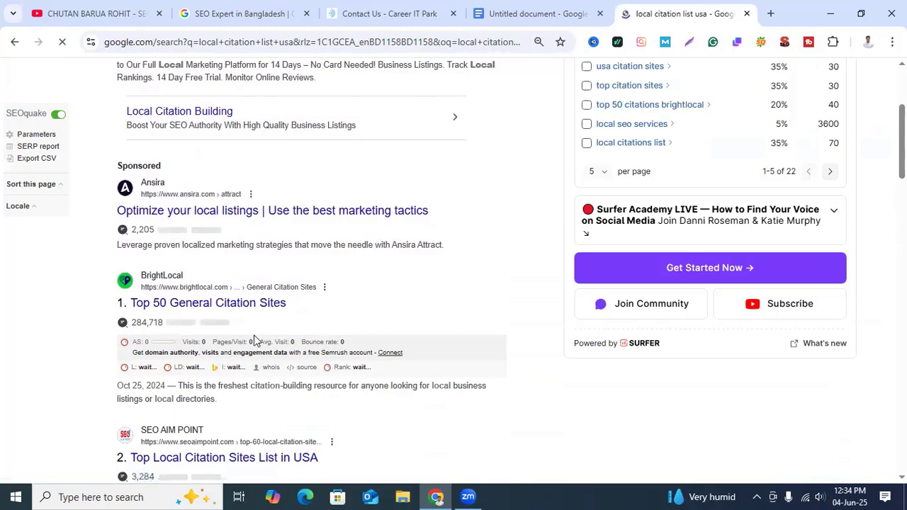
pyautogui.scroll(-2, 335, 333)
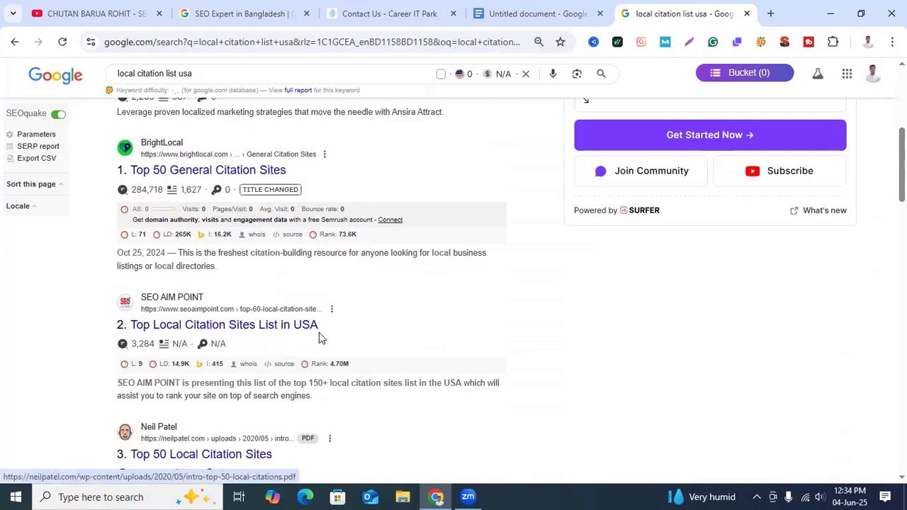
pyautogui.click(267, 326)
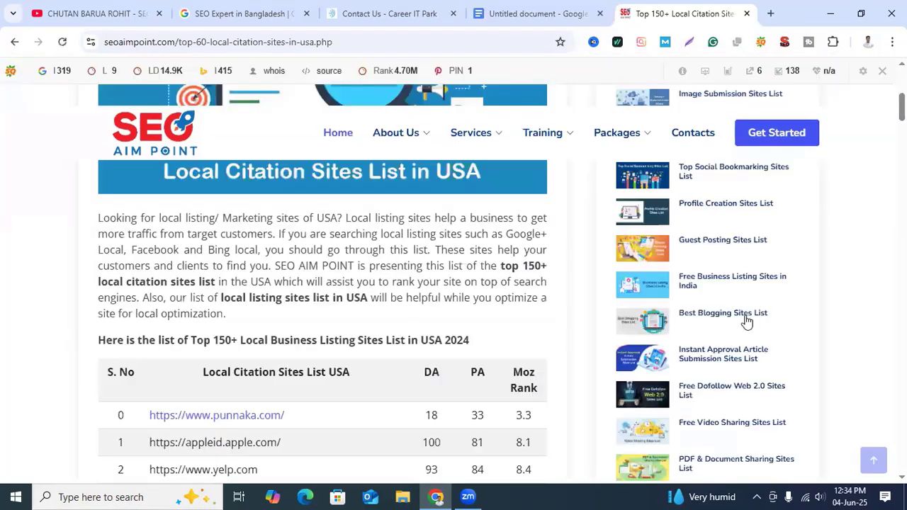
pyautogui.scroll(-2, 688, 320)
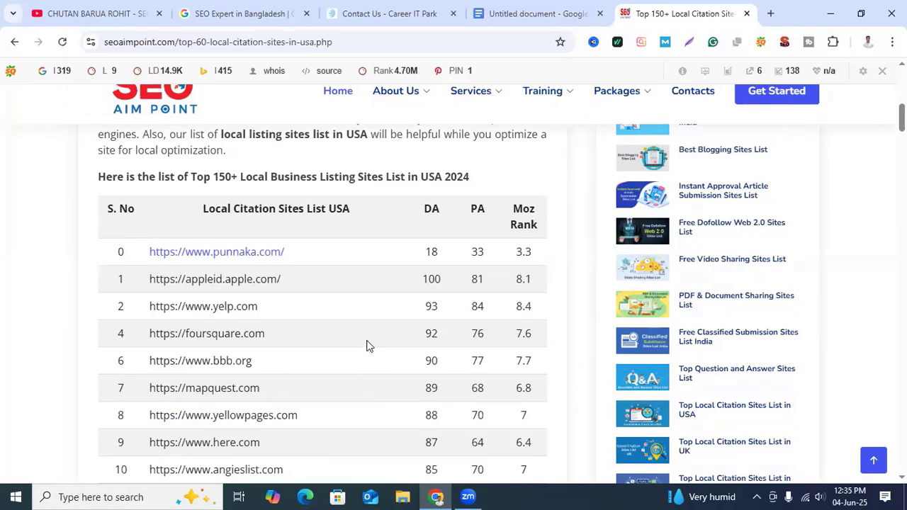
# Step: Switch back to the notes document and start a new paragraph spaced below the citation site list
pyautogui.click(563, 13)
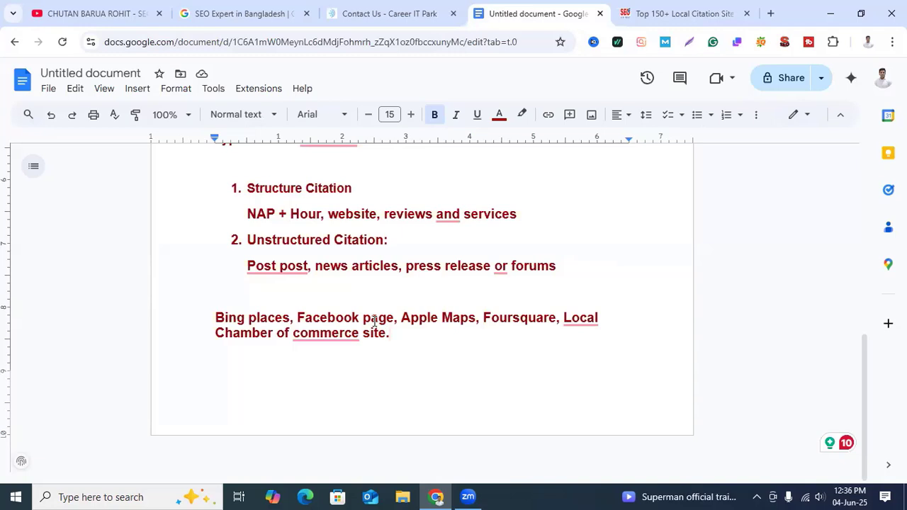
pyautogui.moveTo(360, 324)
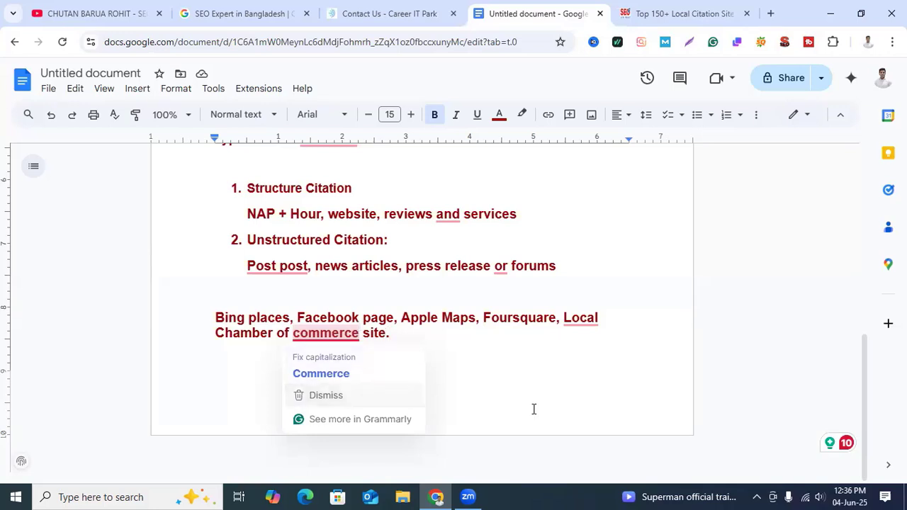
pyautogui.press('Return')
pyautogui.press('Return')
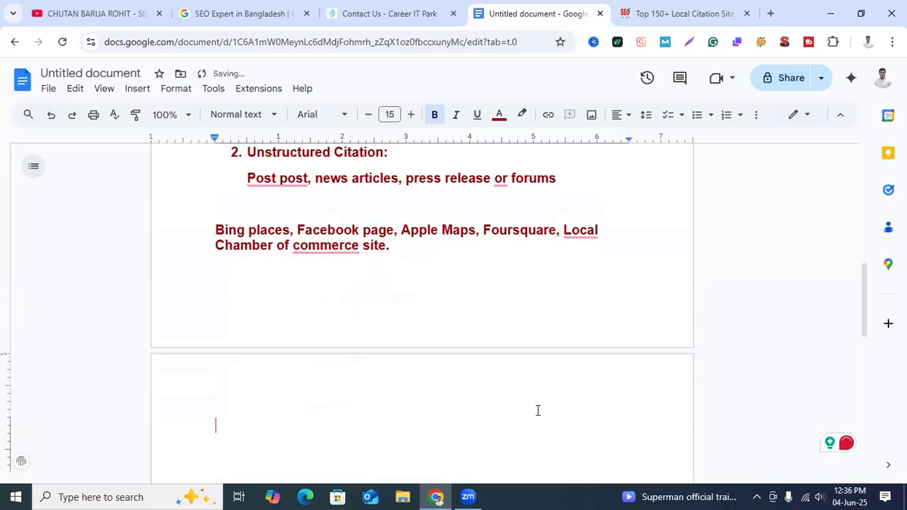
# Step: Begin the new paragraph of citation tools with "BrightLocal, "
pyautogui.write('Bright')
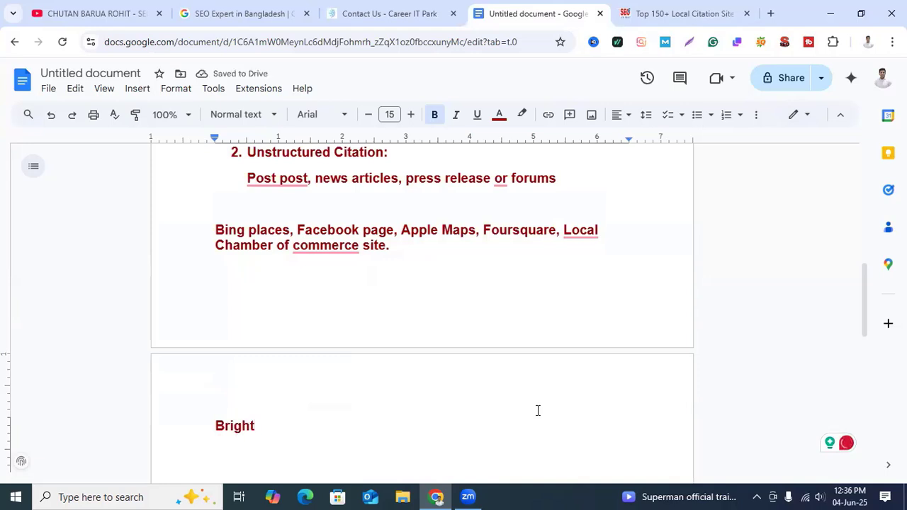
pyautogui.write('Locval')
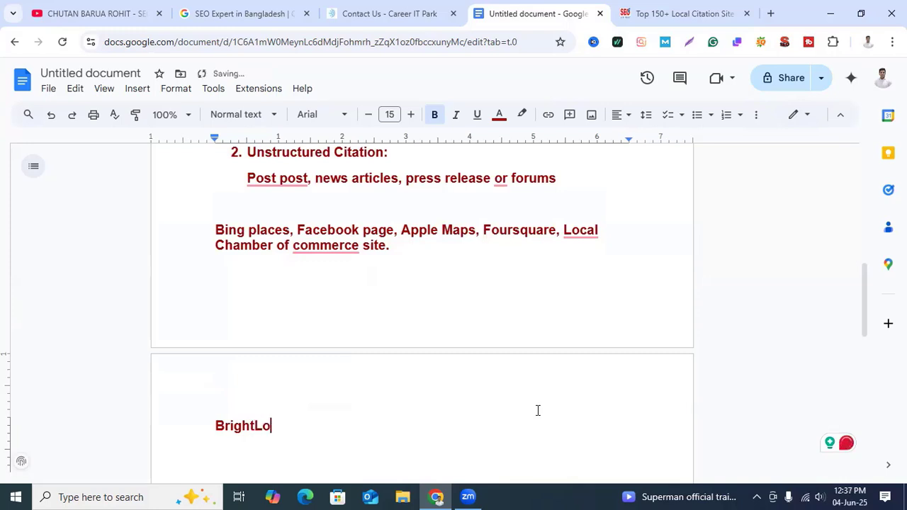
pyautogui.press('BackSpace')
pyautogui.press('BackSpace')
pyautogui.press('BackSpace')
pyautogui.press('BackSpace')
pyautogui.write('al, Moz Local, ')
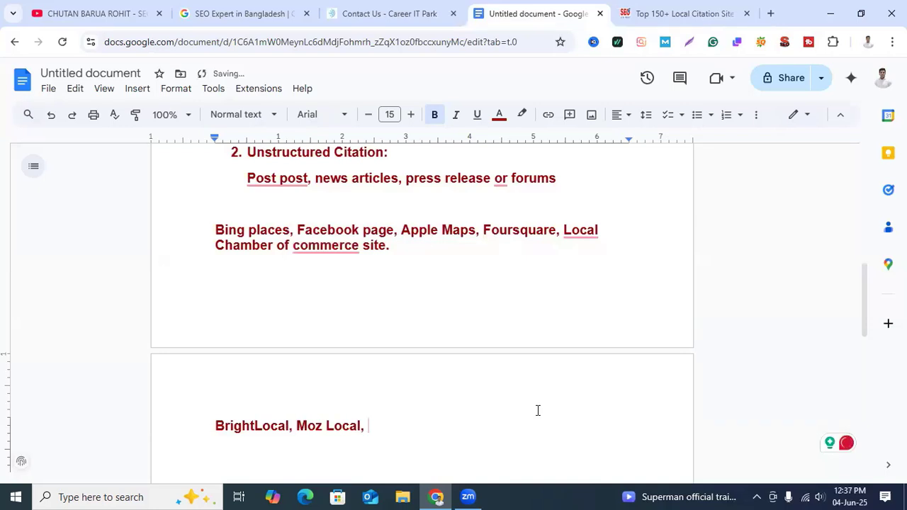
pyautogui.write('Yes')
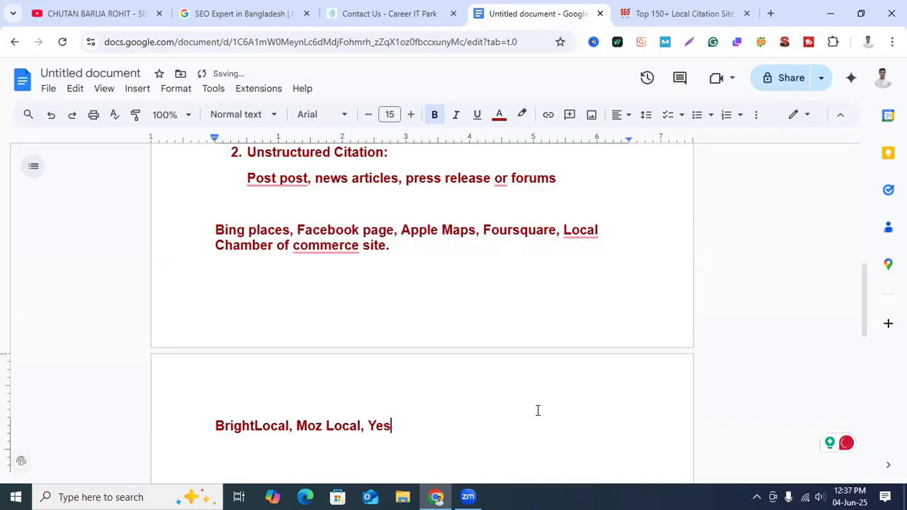
# Step: Finish the citation tools line with "Moz Local, Yext." after BrightLocal
pyautogui.press('BackSpace')
pyautogui.write('xt.')
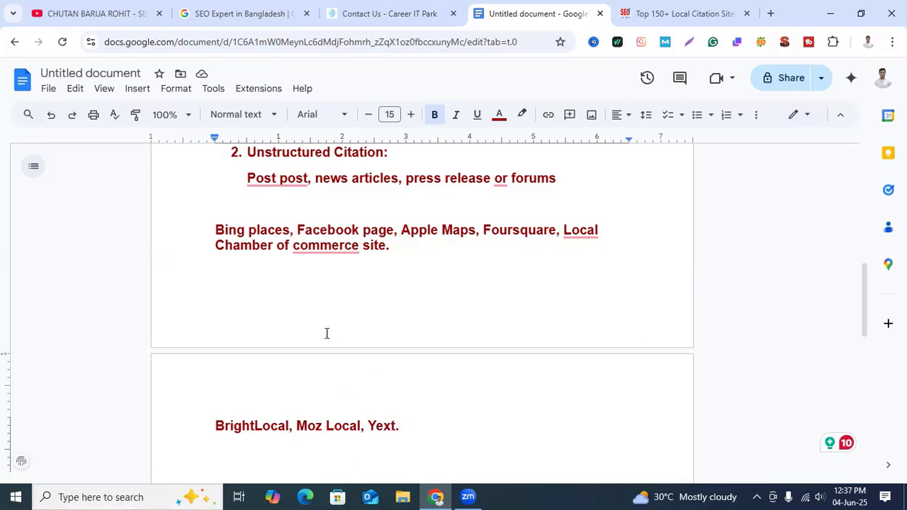
# Step: Open the brownbook.net business listing site in a new tab
pyautogui.scroll(-2, 515, 423)
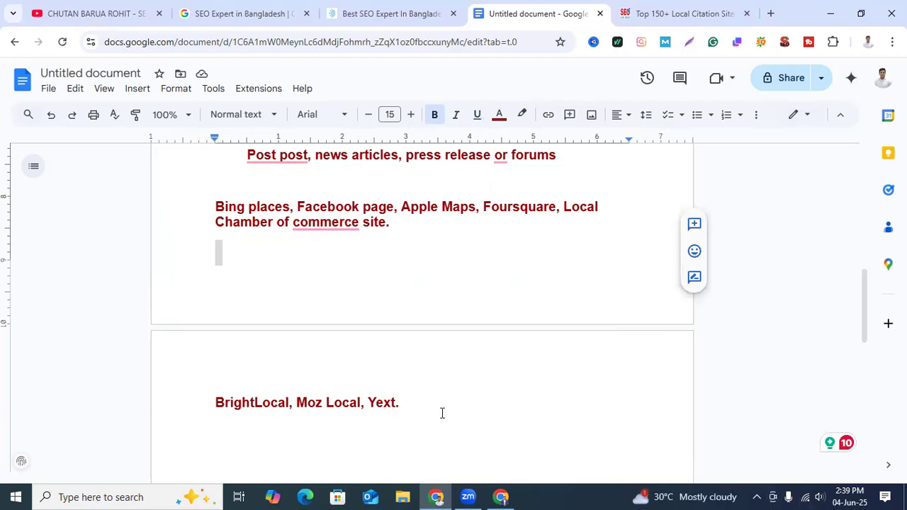
pyautogui.click(771, 13)
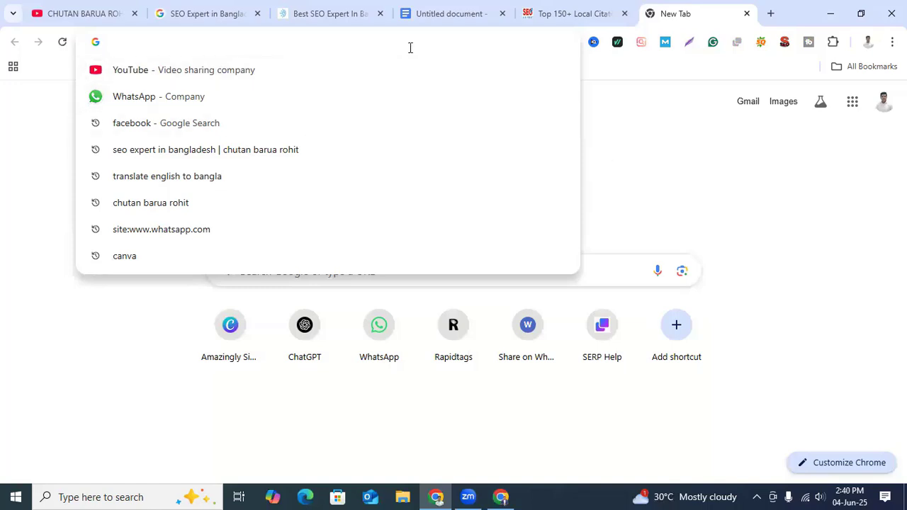
pyautogui.write('bro')
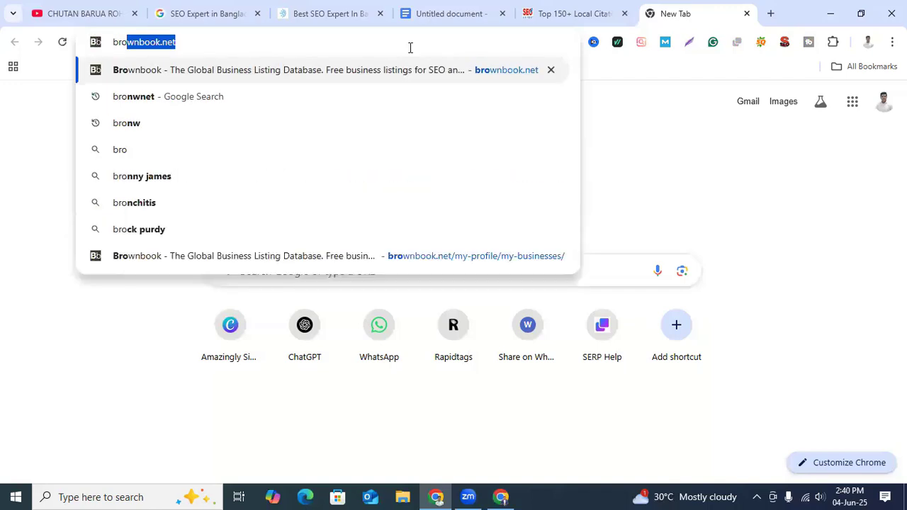
pyautogui.write('wnbook.')
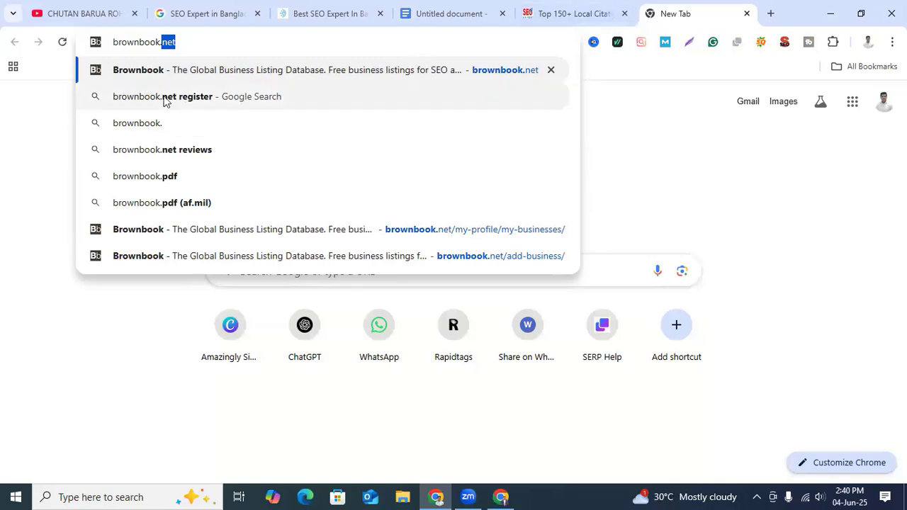
pyautogui.click(128, 77)
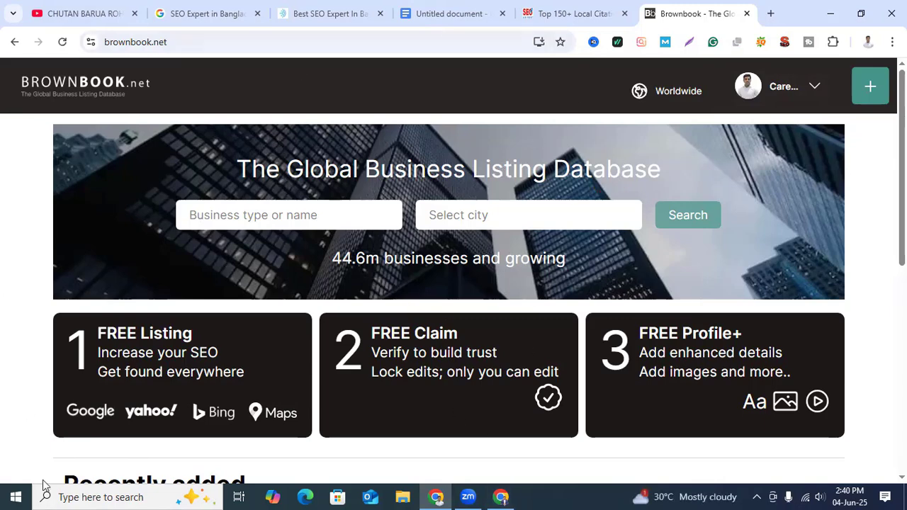
# Step: Log out of the current Brownbook account
pyautogui.click(815, 88)
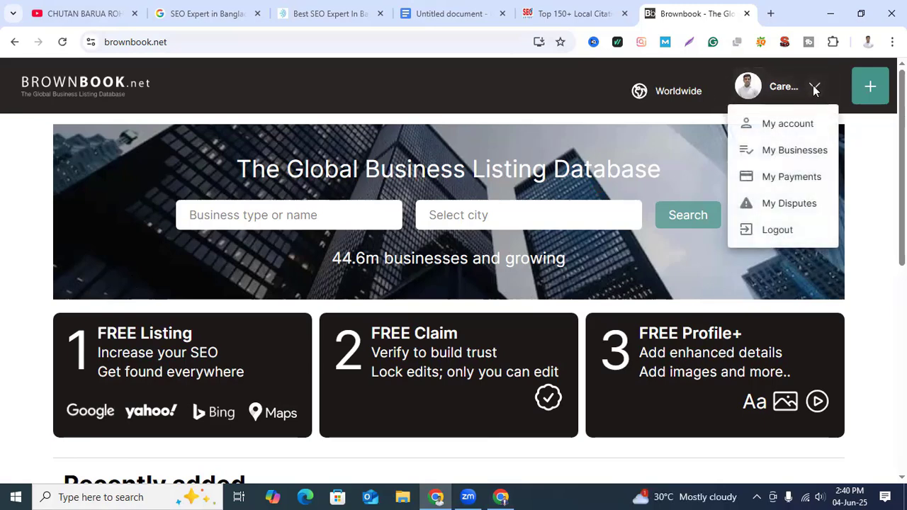
pyautogui.click(815, 88)
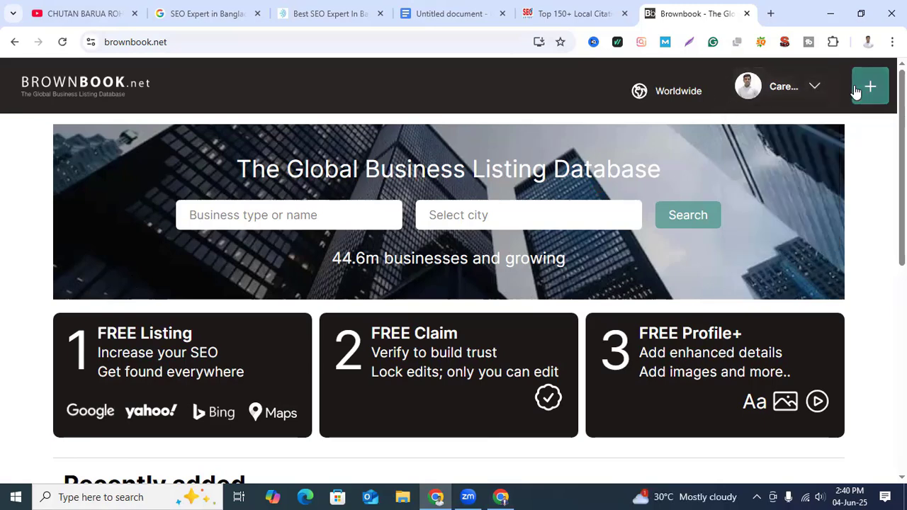
pyautogui.click(814, 90)
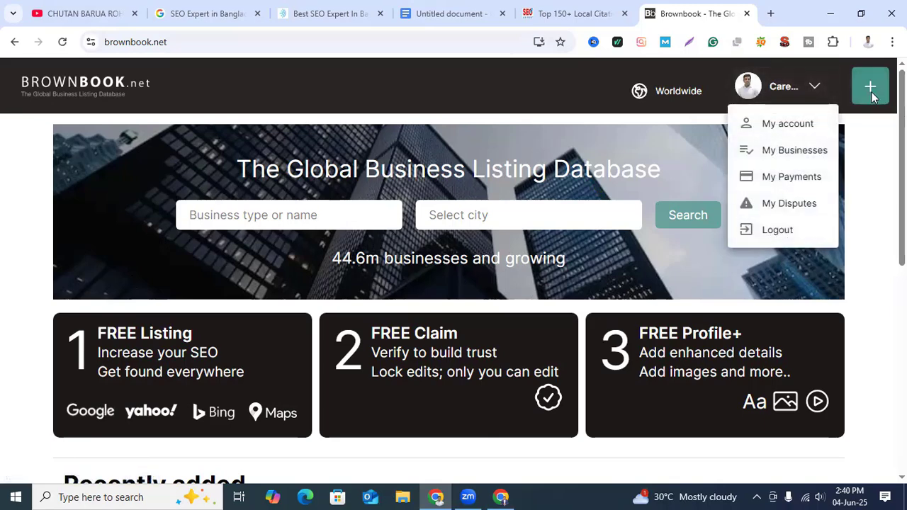
pyautogui.click(784, 233)
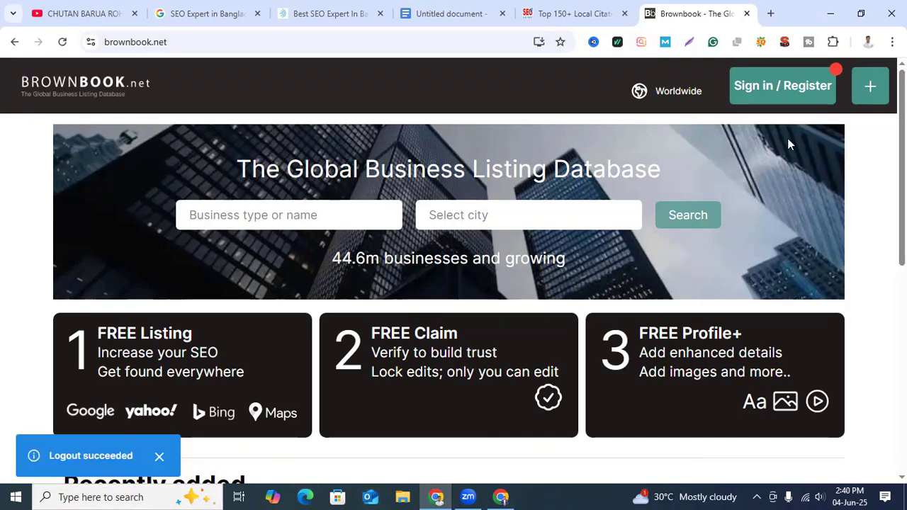
# Step: Sign in to Brownbook with the saved account e-mail and password
pyautogui.click(792, 94)
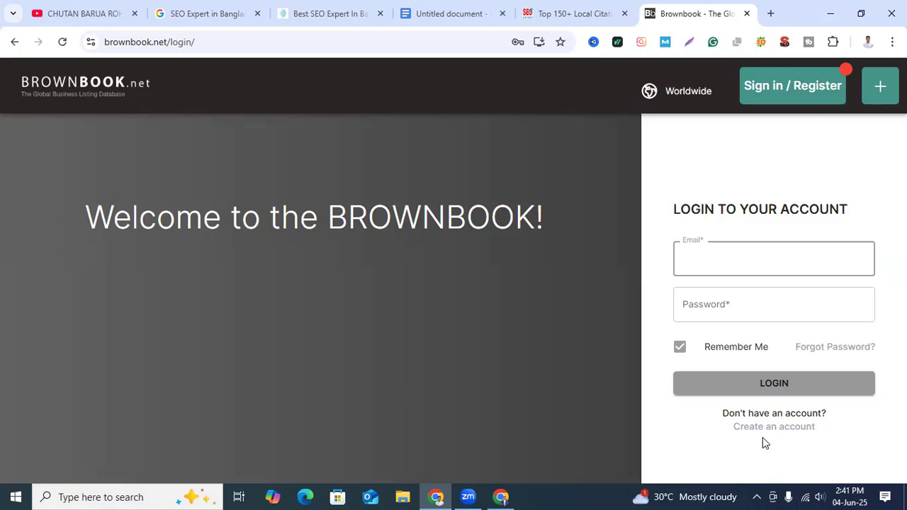
pyautogui.click(760, 260)
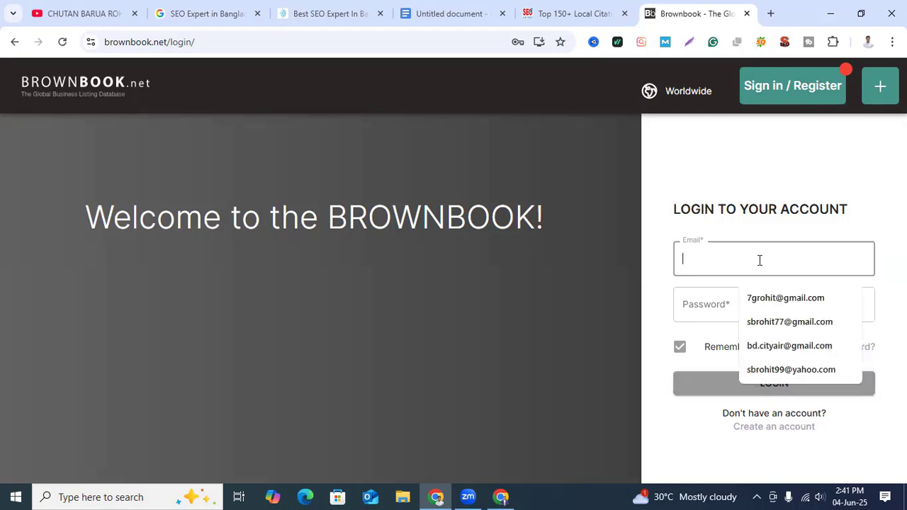
pyautogui.click(775, 303)
pyautogui.click(719, 312)
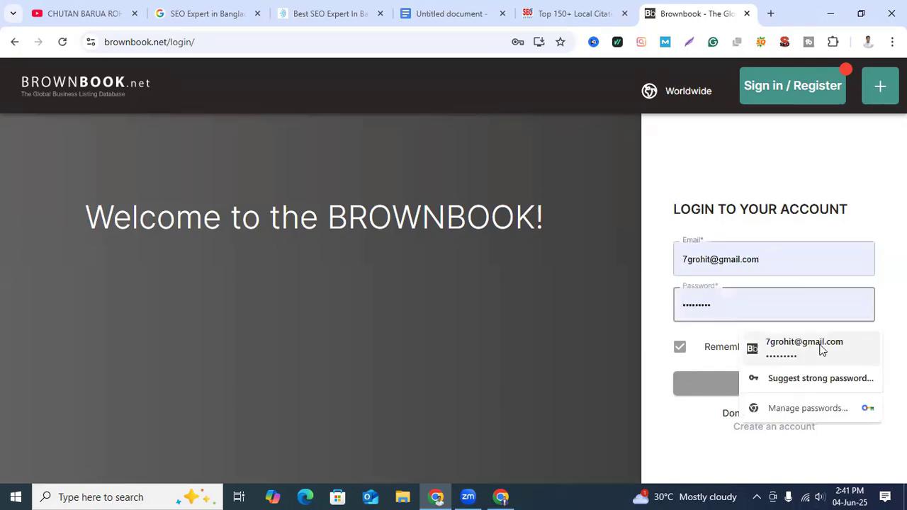
pyautogui.click(775, 347)
pyautogui.click(779, 383)
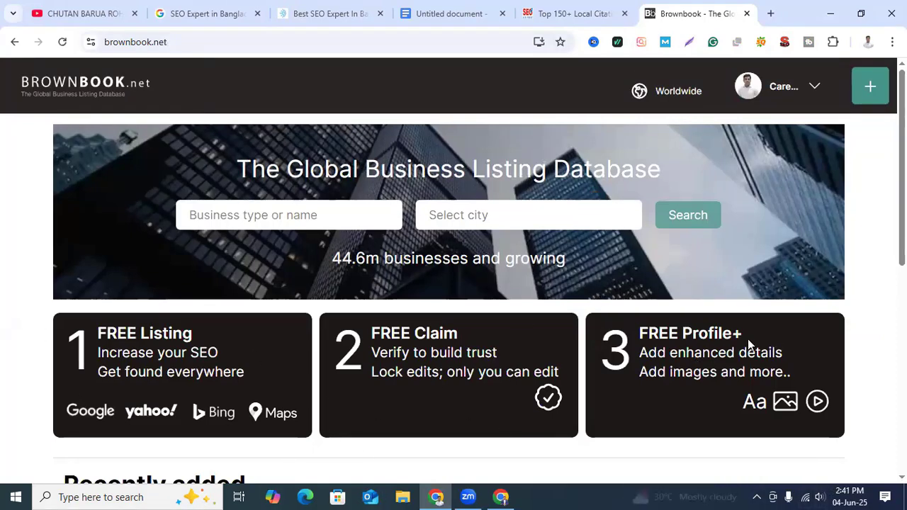
# Step: Start a new Brownbook business listing and fill in its business name with the one copied from the notes document
pyautogui.click(866, 98)
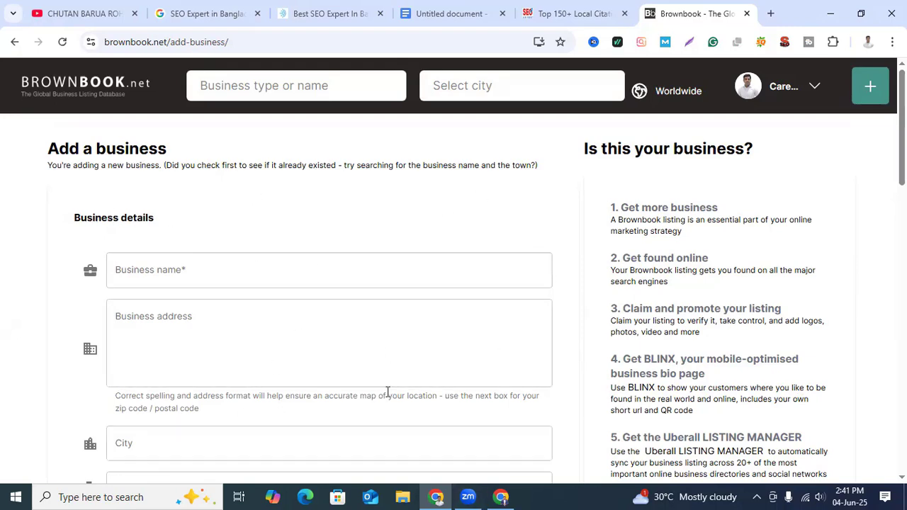
pyautogui.click(443, 13)
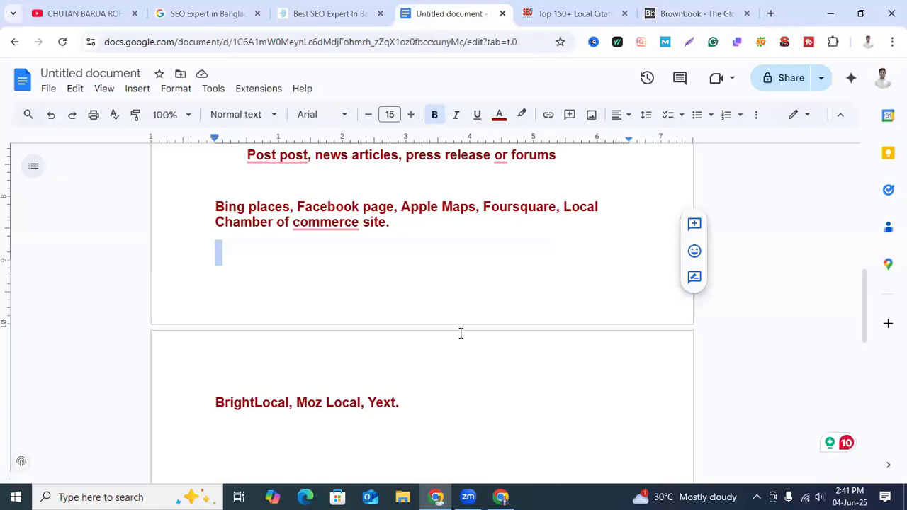
pyautogui.scroll(10, 462, 332)
pyautogui.scroll(-1, 474, 343)
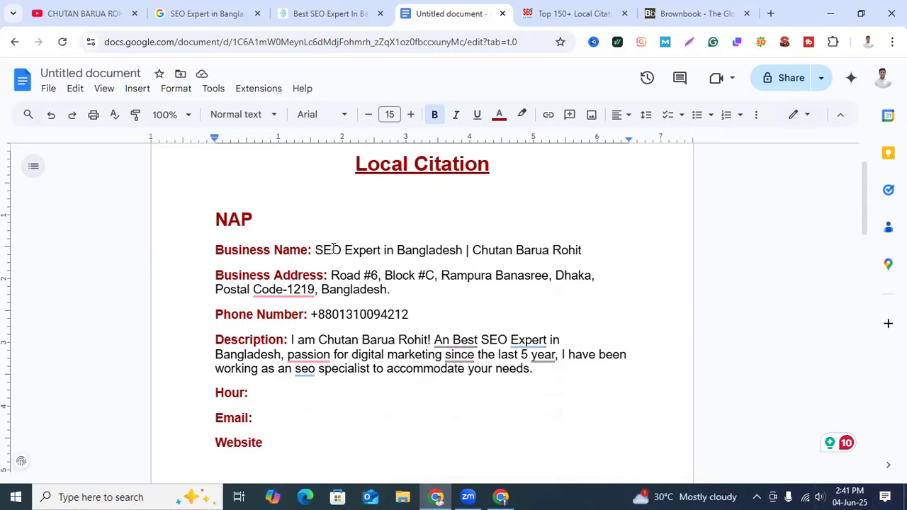
pyautogui.moveTo(316, 250); pyautogui.dragTo(586, 251)
pyautogui.hotkey('ctrl', 'c')
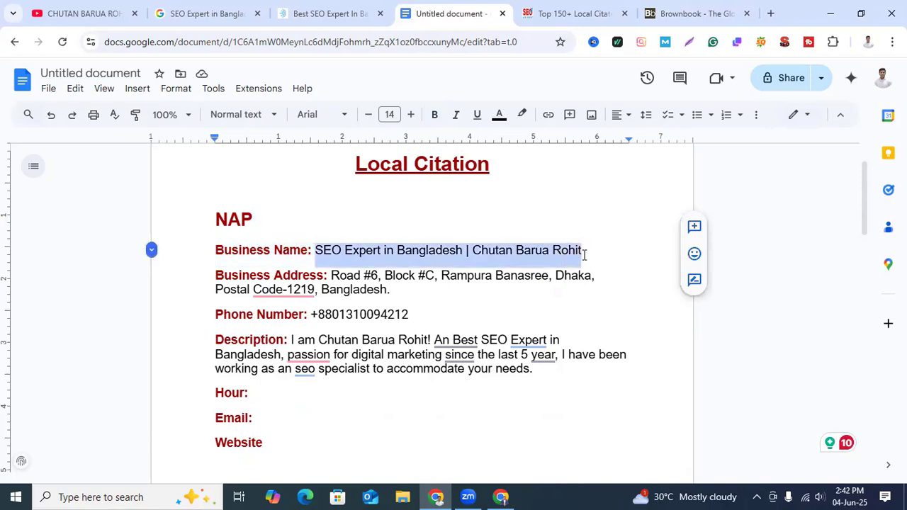
pyautogui.click(692, 14)
pyautogui.click(227, 264)
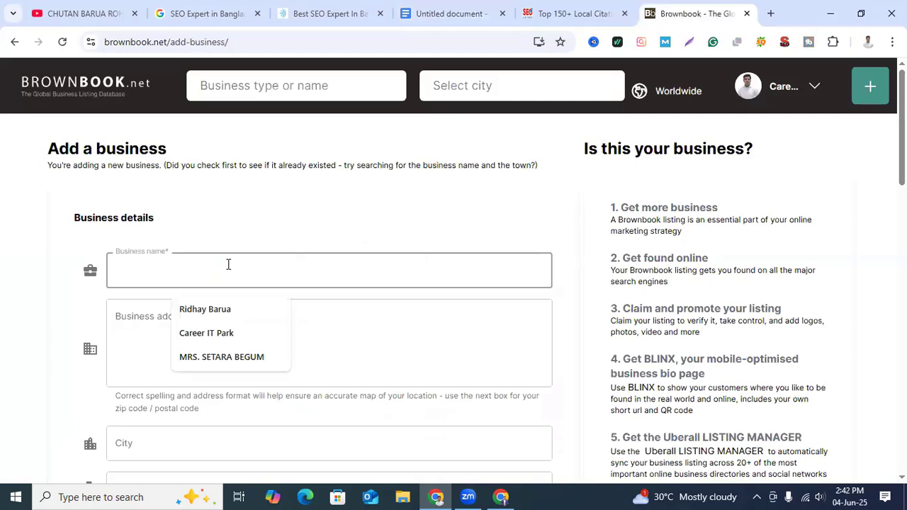
pyautogui.hotkey('ctrl', 'v')
# Step: Copy only the street part of the business address from the notes document into the listing's business address
pyautogui.click(222, 324)
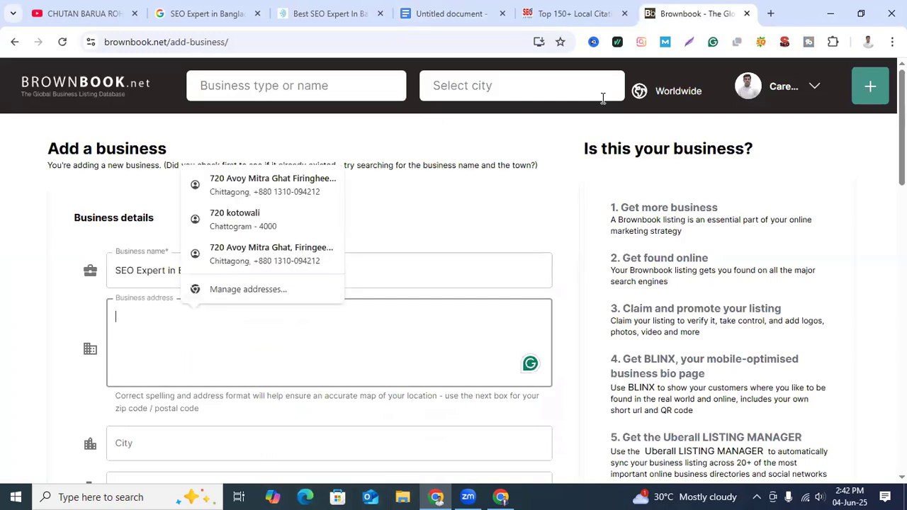
pyautogui.click(465, 19)
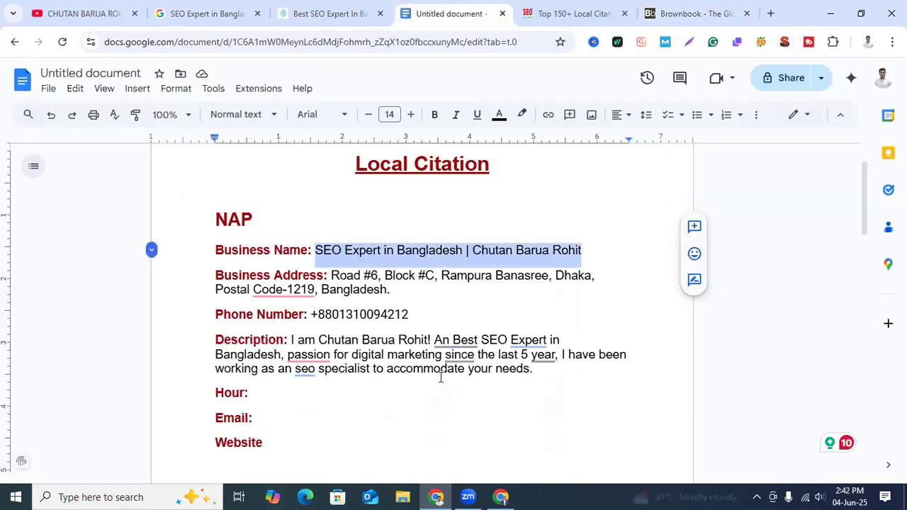
pyautogui.click(391, 289)
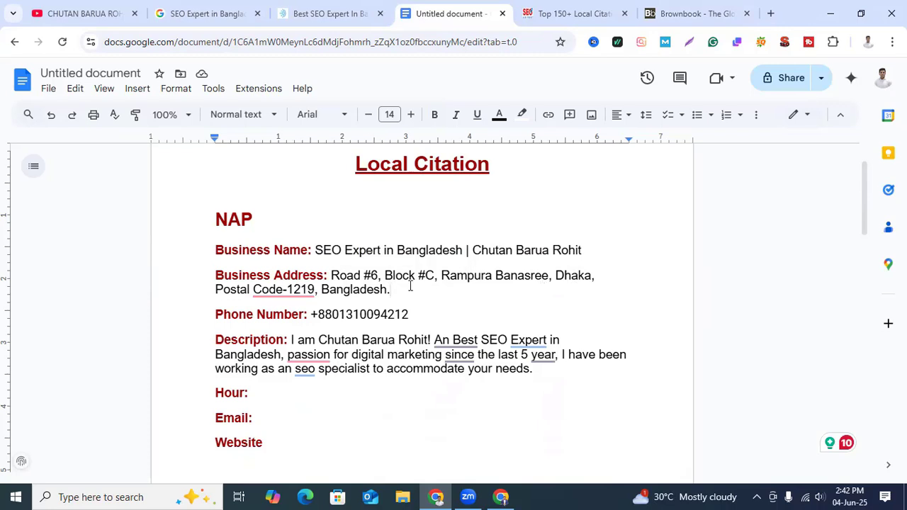
pyautogui.moveTo(332, 276); pyautogui.dragTo(551, 276)
pyautogui.hotkey('ctrl', 'c')
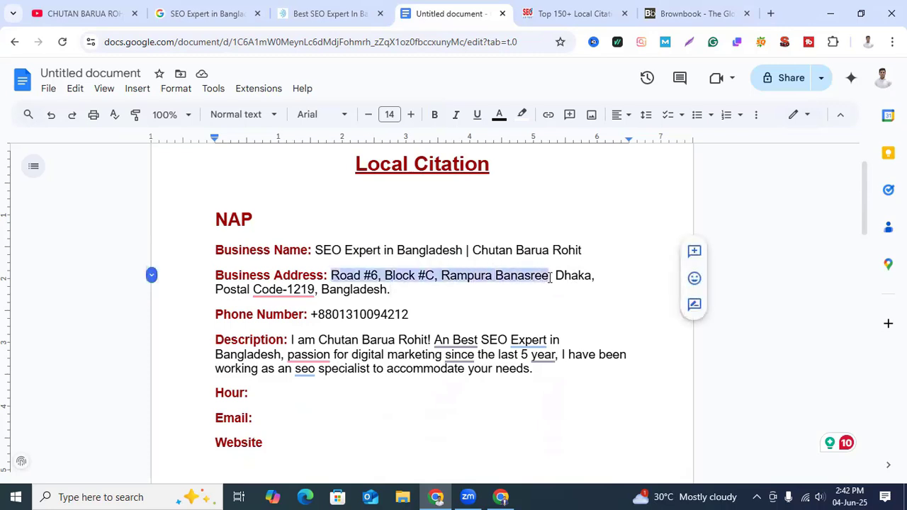
pyautogui.click(680, 14)
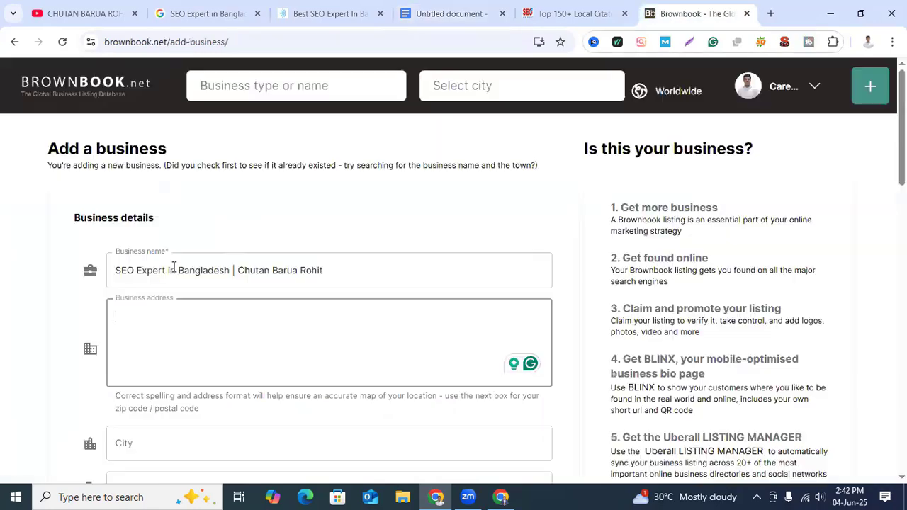
pyautogui.click(210, 335)
pyautogui.hotkey('ctrl', 'v')
pyautogui.scroll(-2, 262, 425)
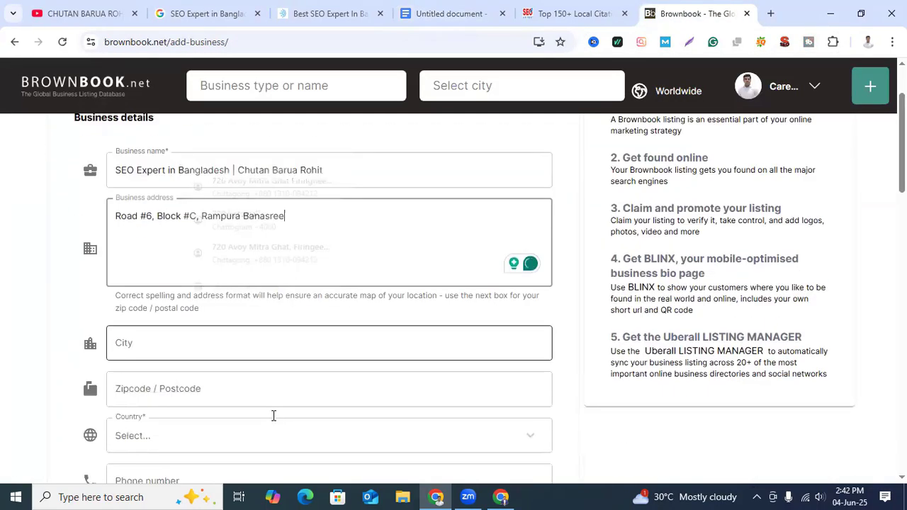
# Step: Enter the business's city in the listing, with its first letter capitalised
pyautogui.click(222, 313)
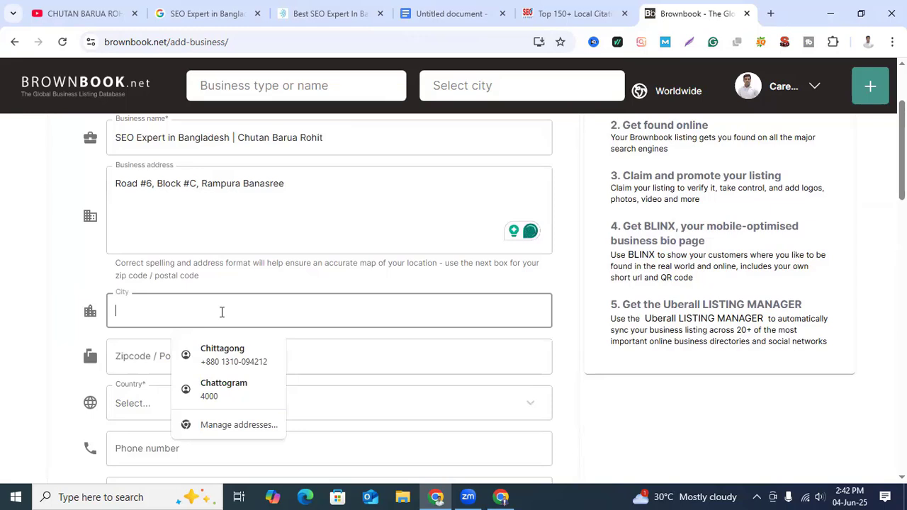
pyautogui.write('dhaka')
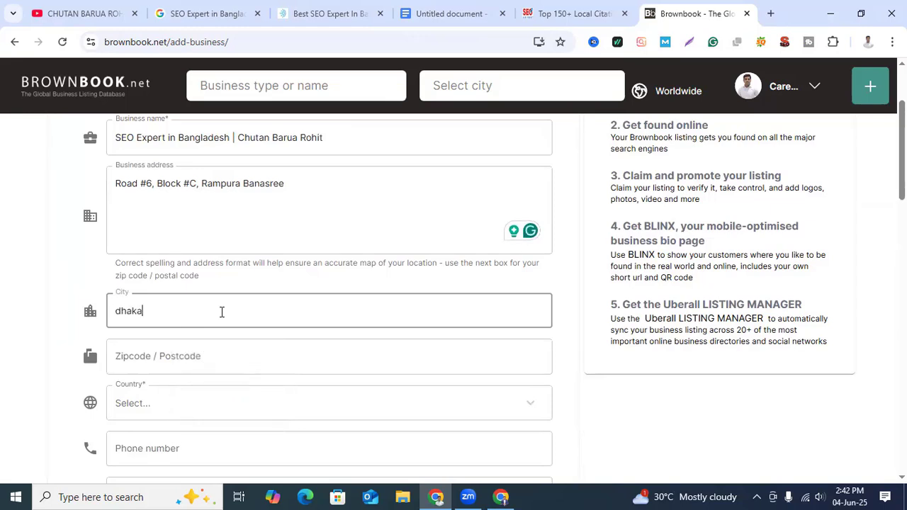
pyautogui.click(122, 310)
pyautogui.press('BackSpace')
pyautogui.write('D')
# Step: Copy the postal code from the notes document's business address into the listing's postcode
pyautogui.click(187, 352)
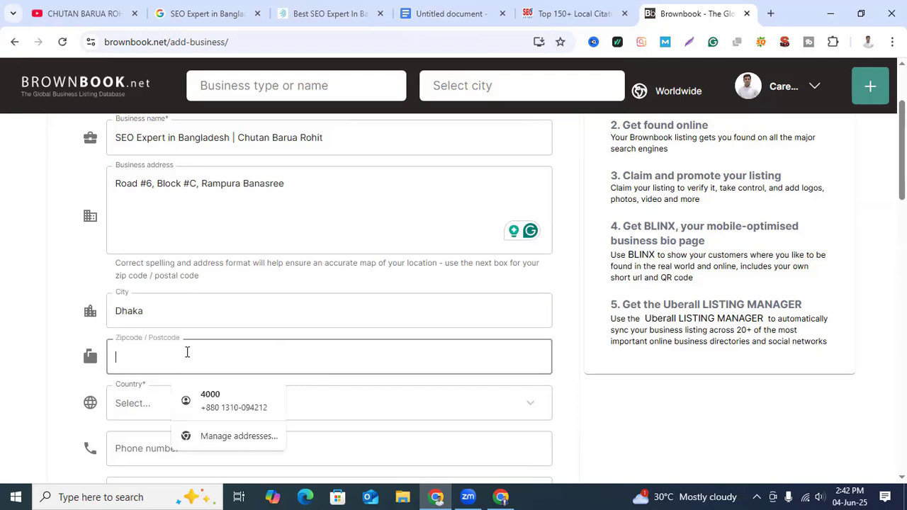
pyautogui.click(454, 13)
pyautogui.click(298, 291)
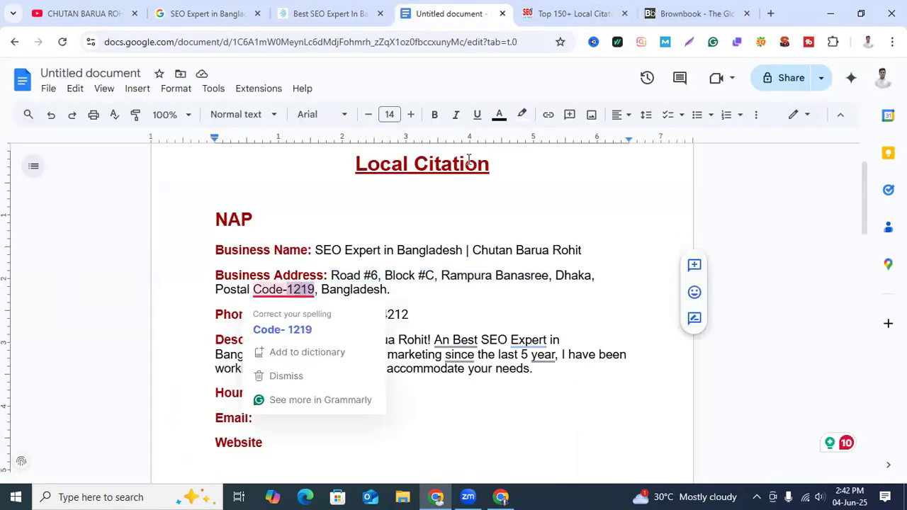
pyautogui.click(691, 14)
pyautogui.click(149, 362)
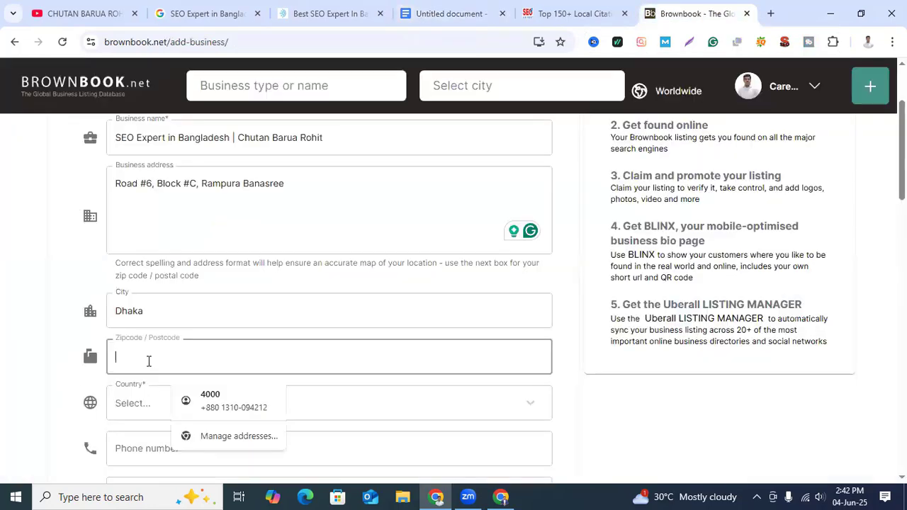
pyautogui.write('1219')
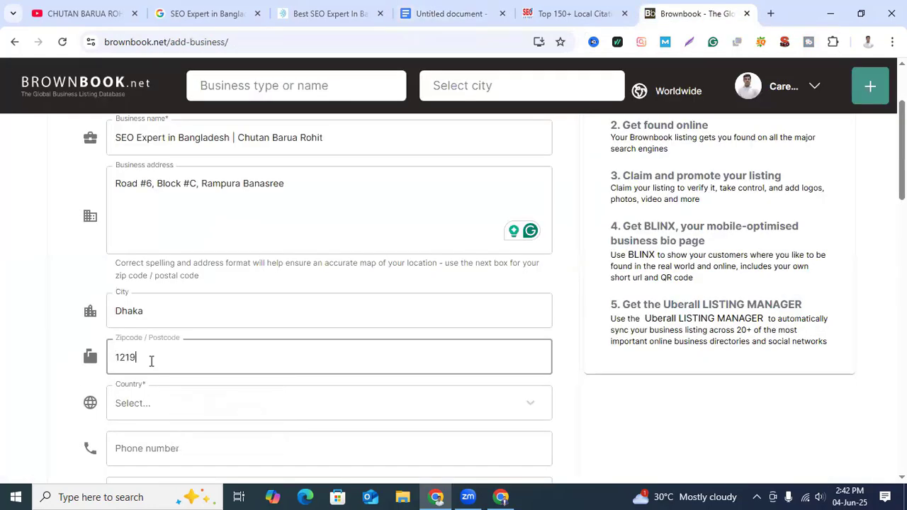
# Step: Set the listing's country to Bangladesh and fill in the business phone number using the saved autofill entry
pyautogui.click(181, 408)
pyautogui.write('bang')
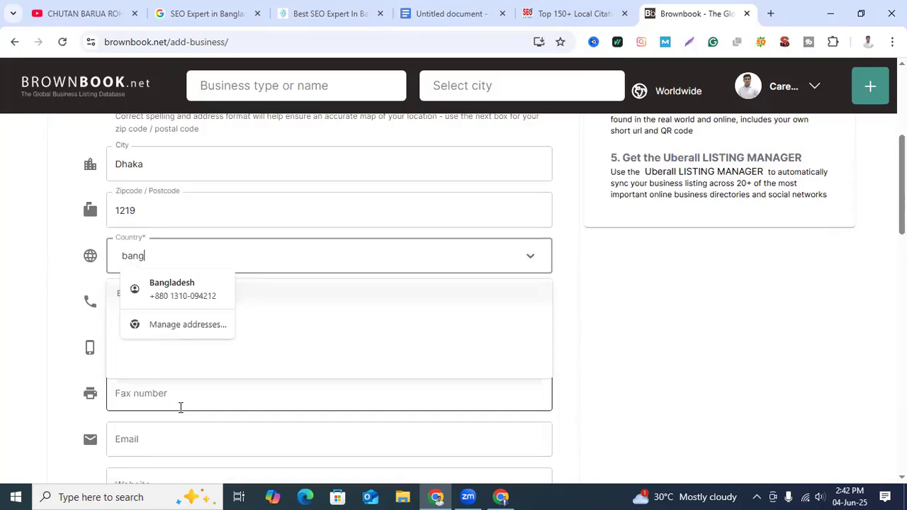
pyautogui.click(188, 297)
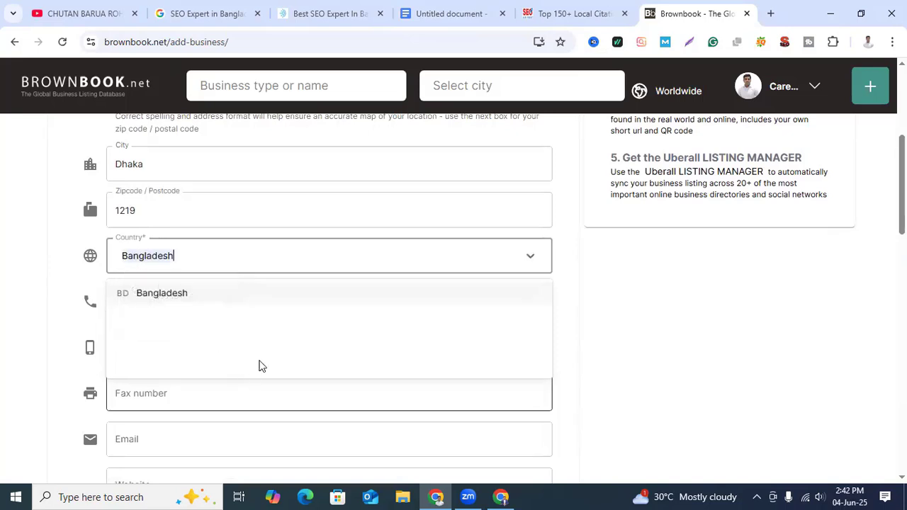
pyautogui.click(182, 296)
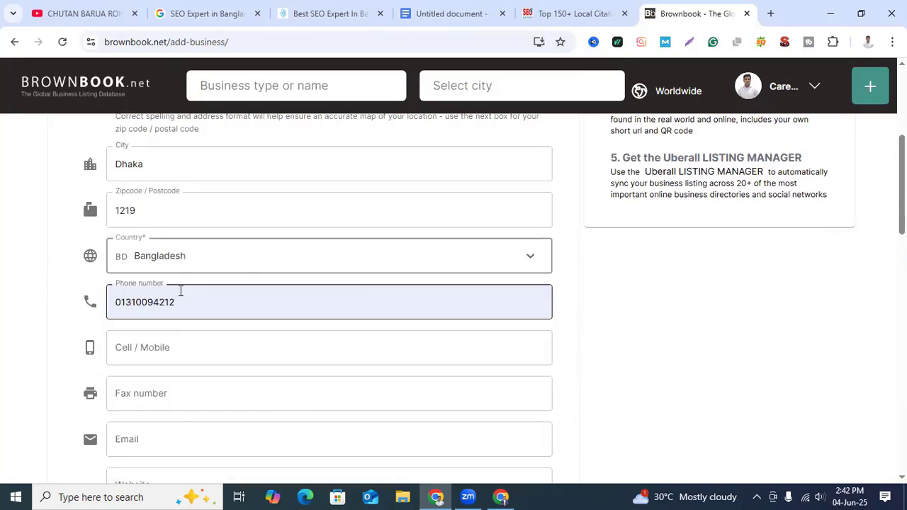
pyautogui.click(653, 319)
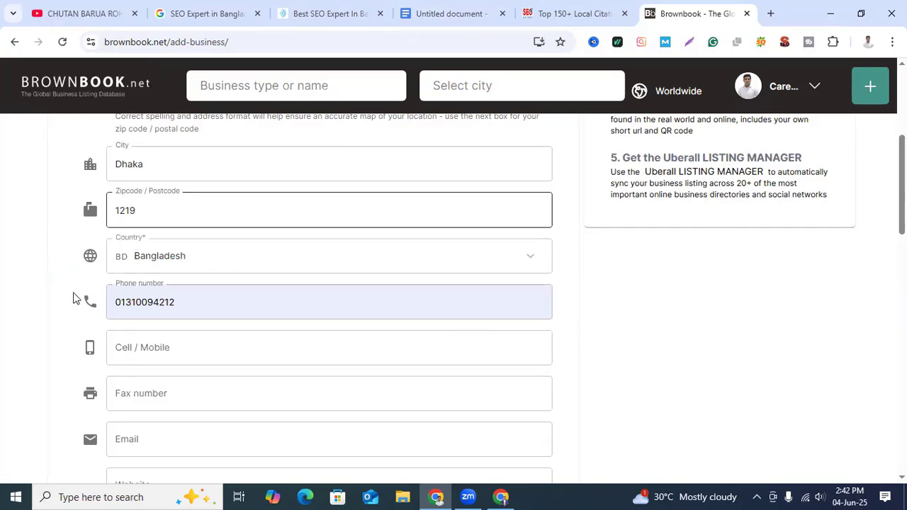
# Step: Fill in the cell/mobile number from the saved autofill entry and reselect Bangladesh as the country
pyautogui.scroll(-1, 178, 319)
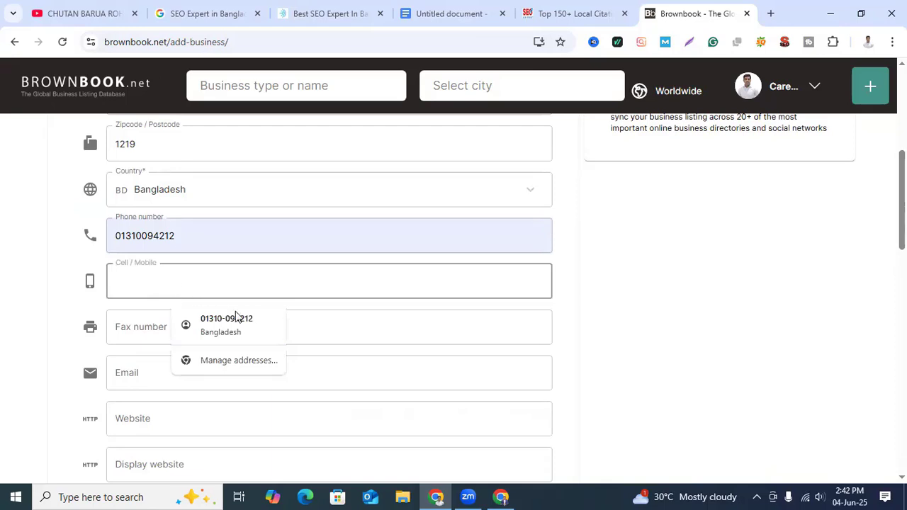
pyautogui.click(234, 326)
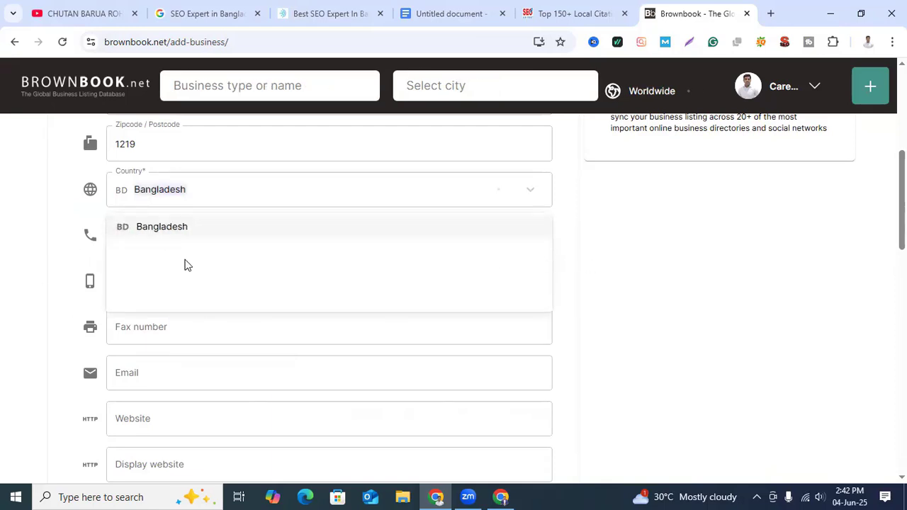
pyautogui.click(139, 237)
pyautogui.click(356, 380)
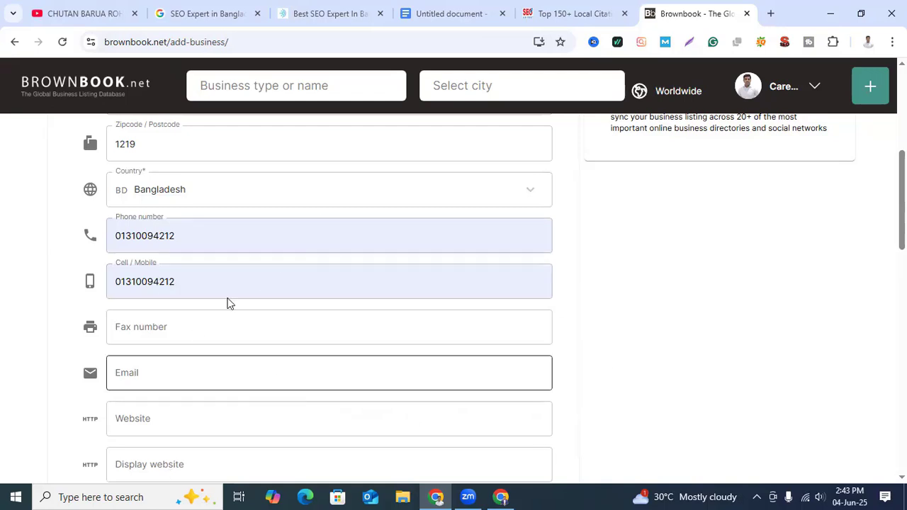
# Step: Fill in the contact e-mail from the saved autofill entry and clear the fax number
pyautogui.scroll(-1, 303, 353)
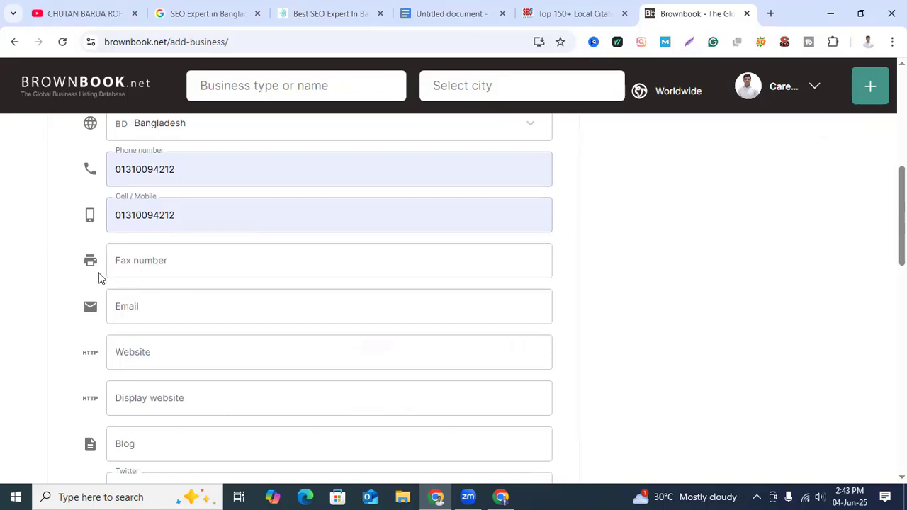
pyautogui.click(210, 313)
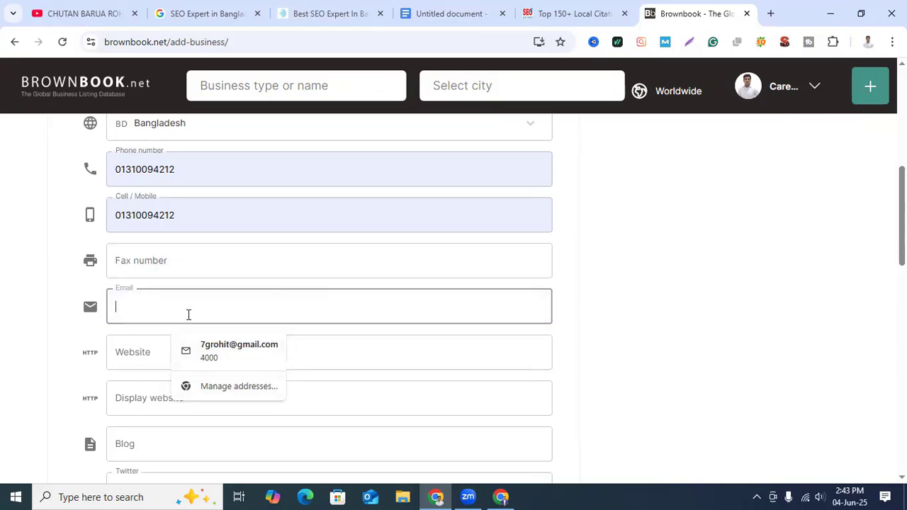
pyautogui.click(272, 352)
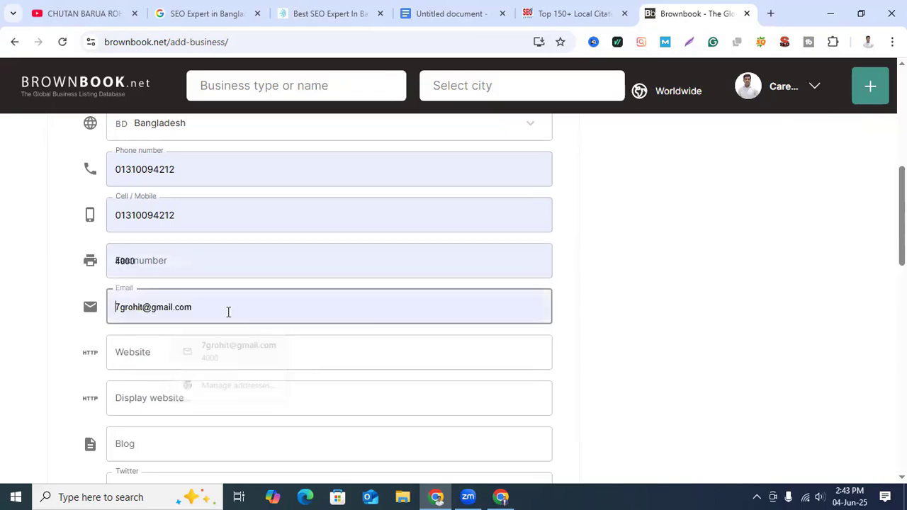
pyautogui.click(178, 259)
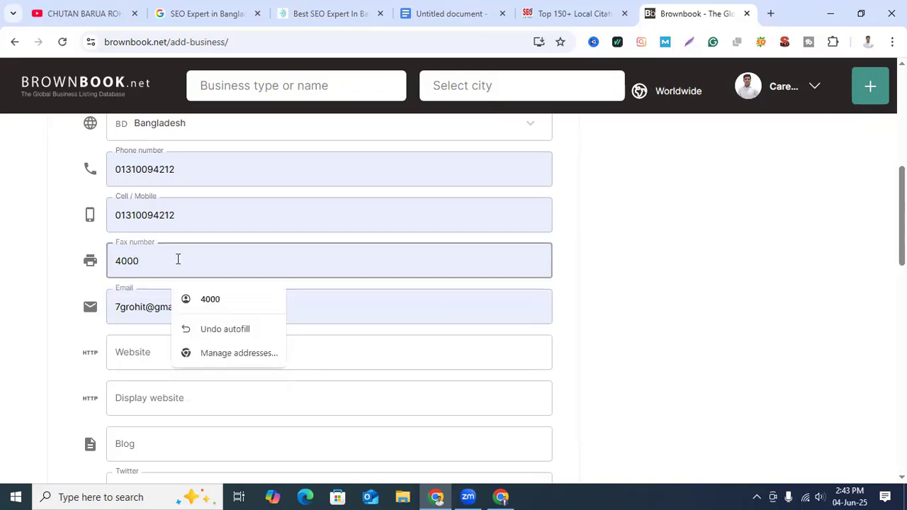
pyautogui.press('BackSpace')
pyautogui.press('BackSpace')
pyautogui.press('BackSpace')
pyautogui.press('BackSpace')
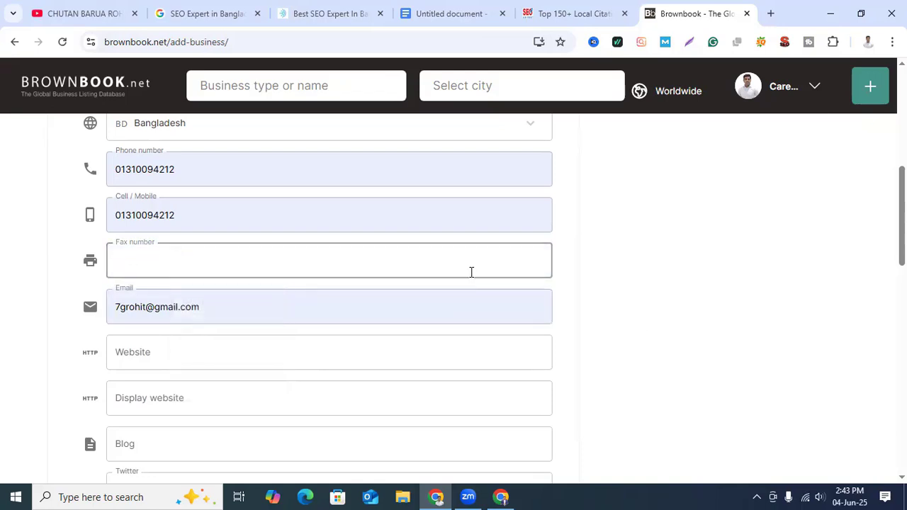
pyautogui.click(667, 271)
pyautogui.scroll(-1, 659, 305)
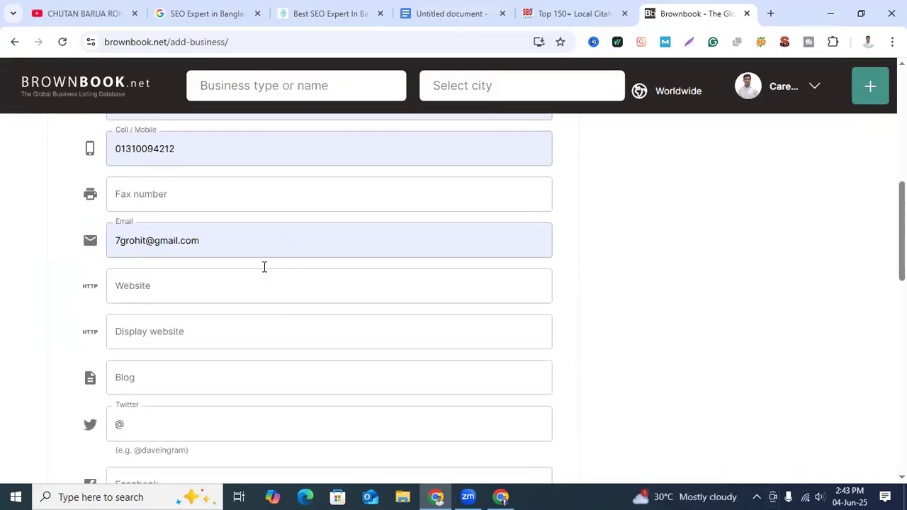
pyautogui.click(253, 284)
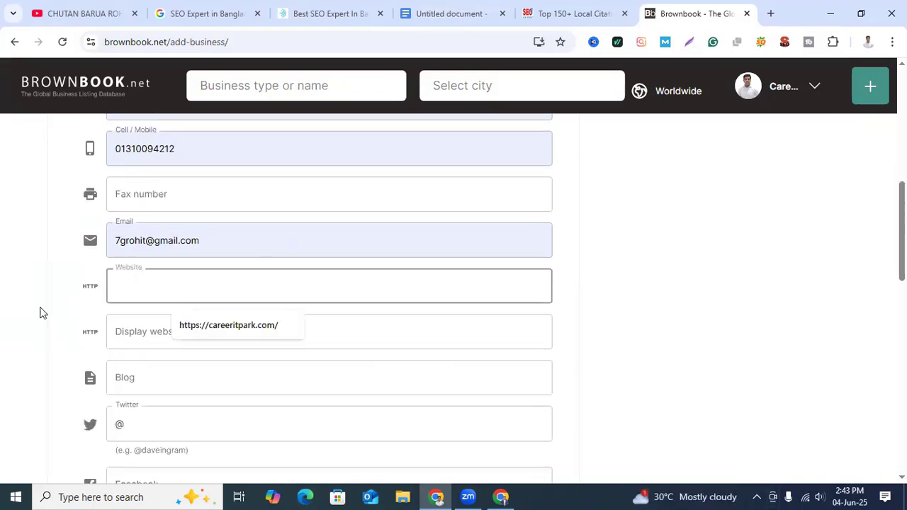
pyautogui.click(254, 330)
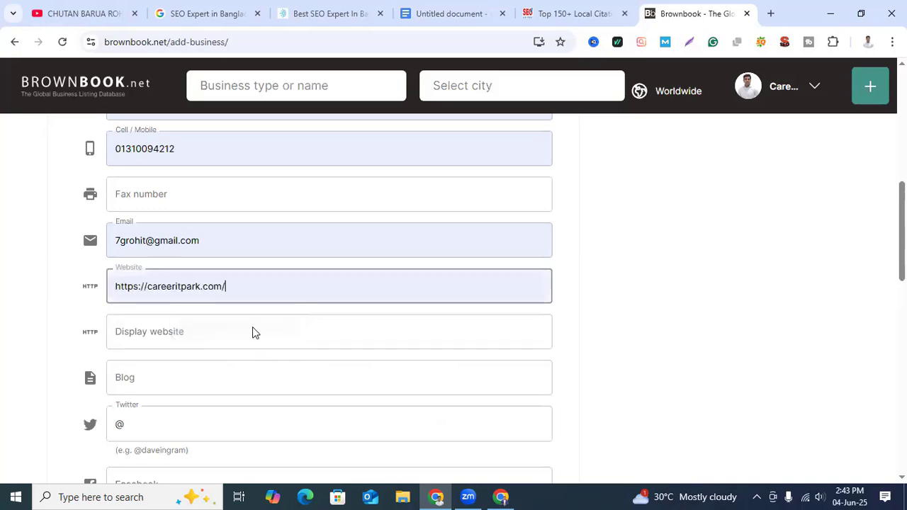
pyautogui.click(332, 13)
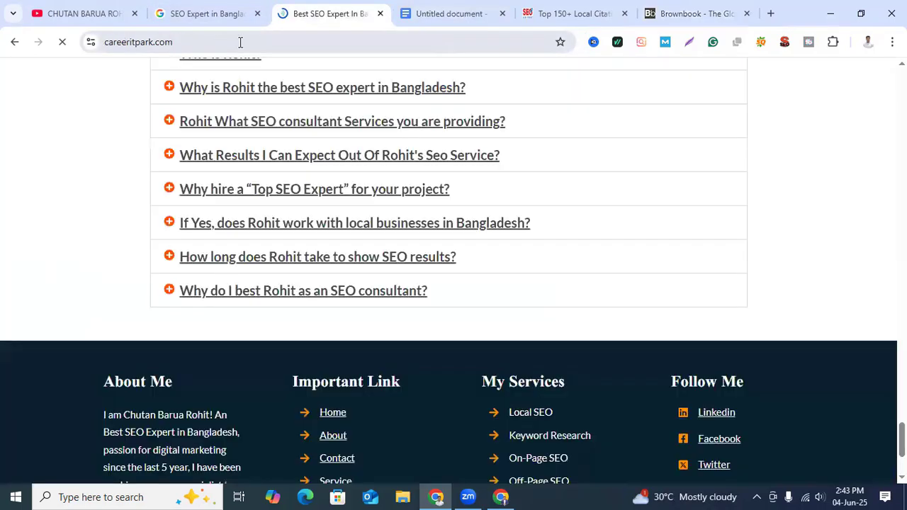
pyautogui.click(674, 12)
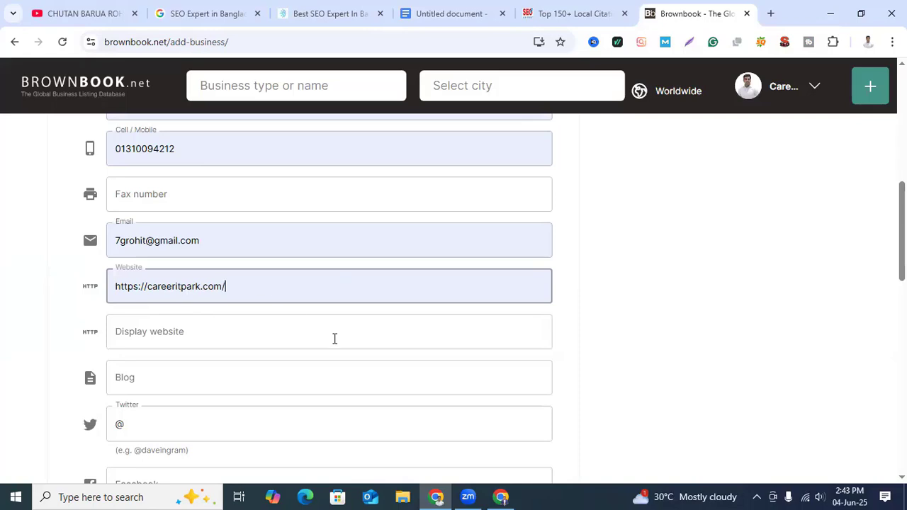
pyautogui.scroll(-3, 427, 369)
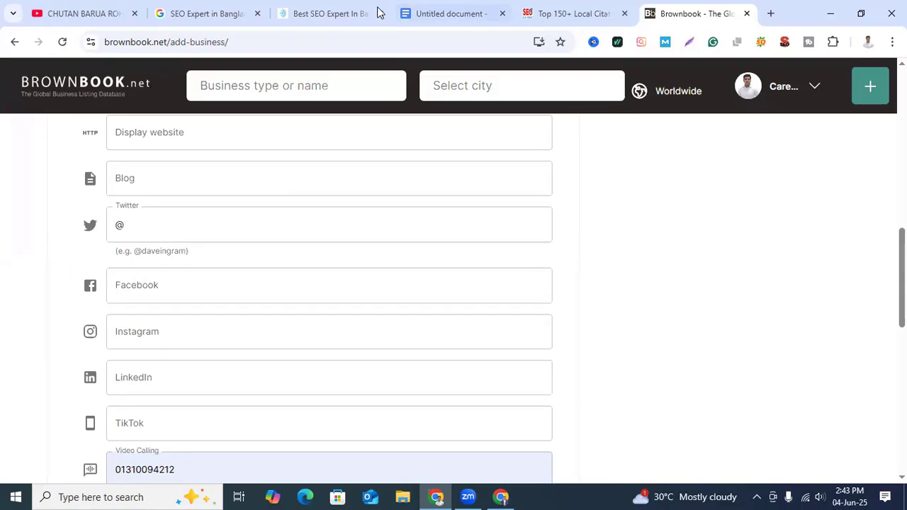
# Step: Copy the Facebook link address from the careeritpark.com footer and paste it as the Brownbook listing's Facebook address
pyautogui.click(337, 11)
pyautogui.scroll(-3, 717, 344)
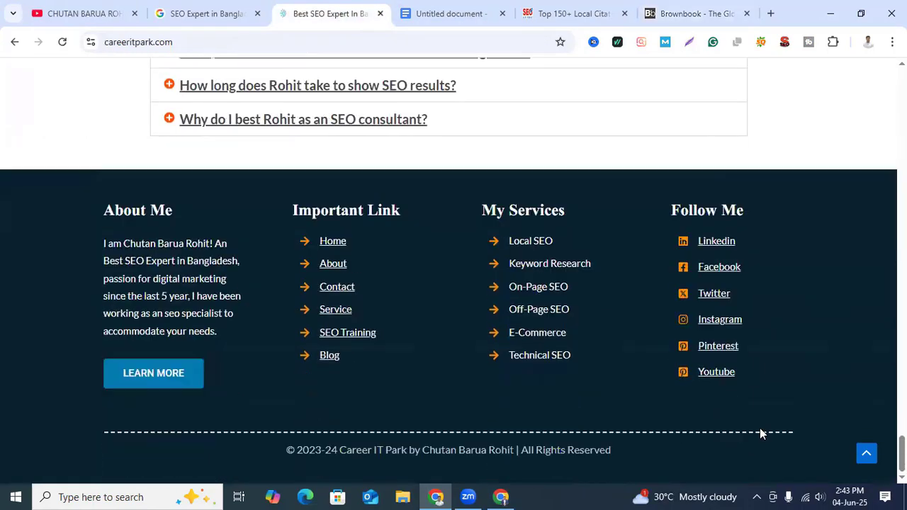
pyautogui.rightClick(720, 268)
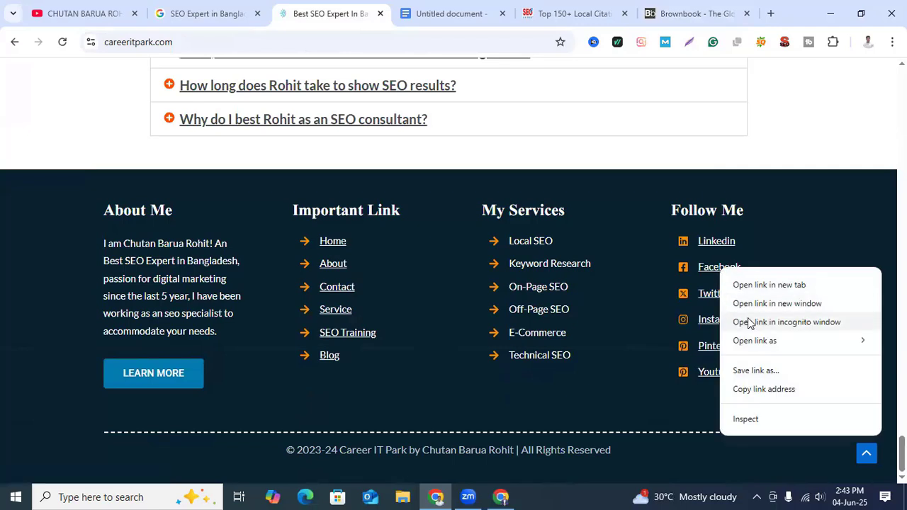
pyautogui.click(763, 389)
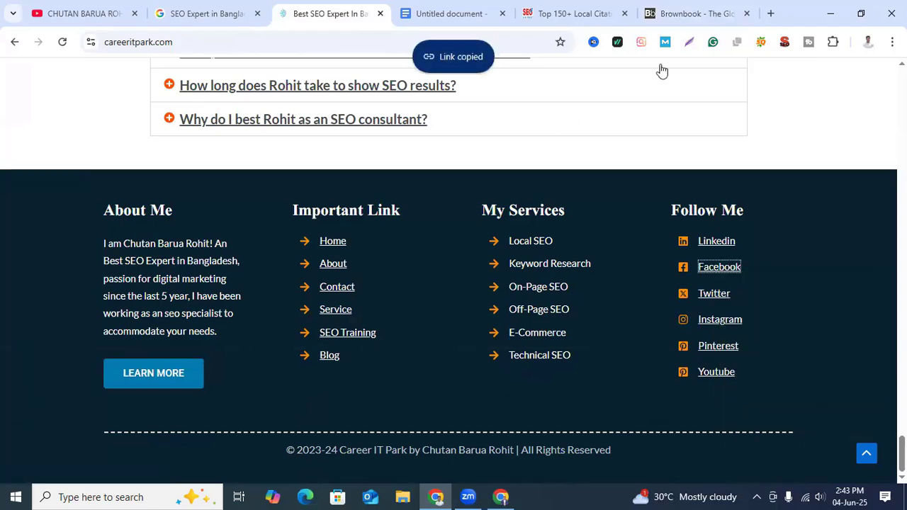
pyautogui.click(688, 15)
pyautogui.click(194, 293)
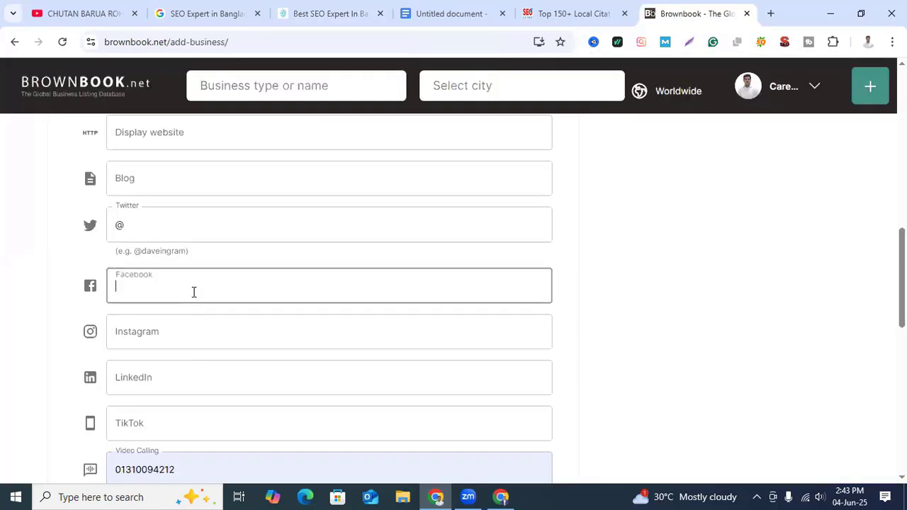
pyautogui.hotkey('ctrl', 'v')
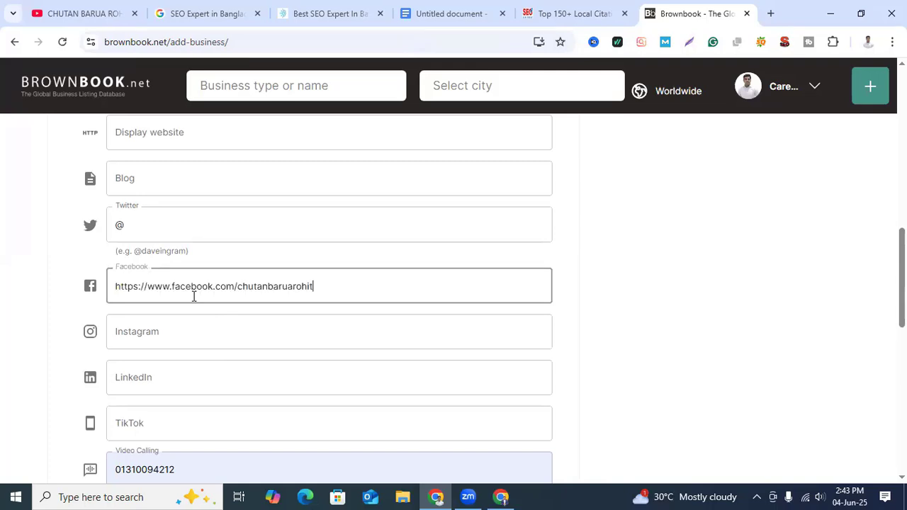
# Step: Copy the LinkedIn link address from the business site's footer and paste it as the listing's LinkedIn address
pyautogui.click(196, 377)
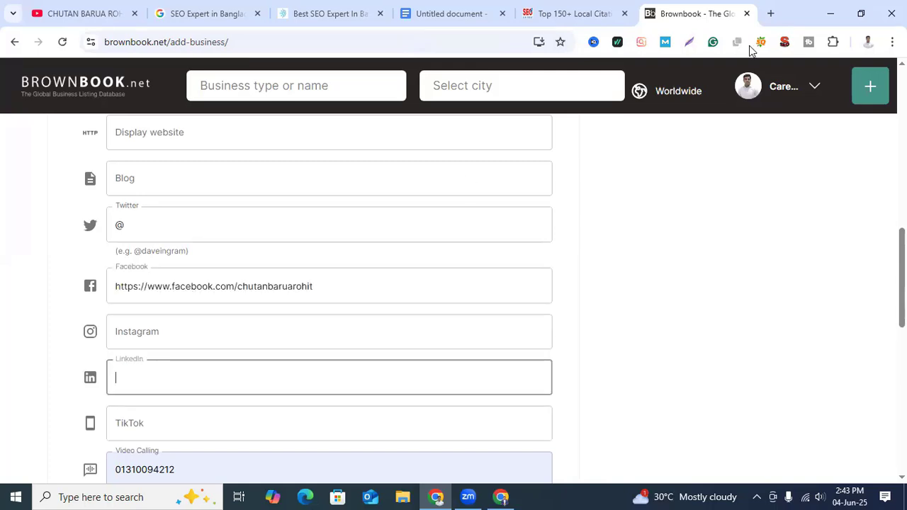
pyautogui.click(333, 15)
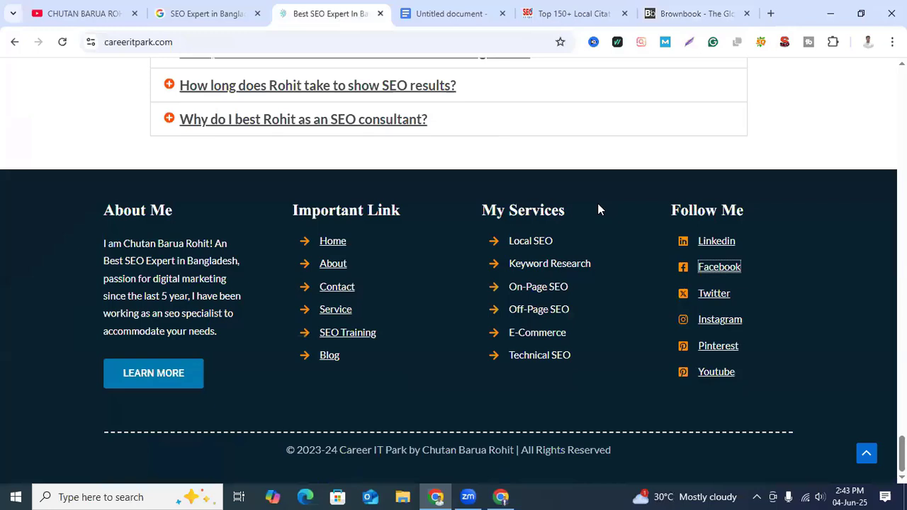
pyautogui.rightClick(726, 246)
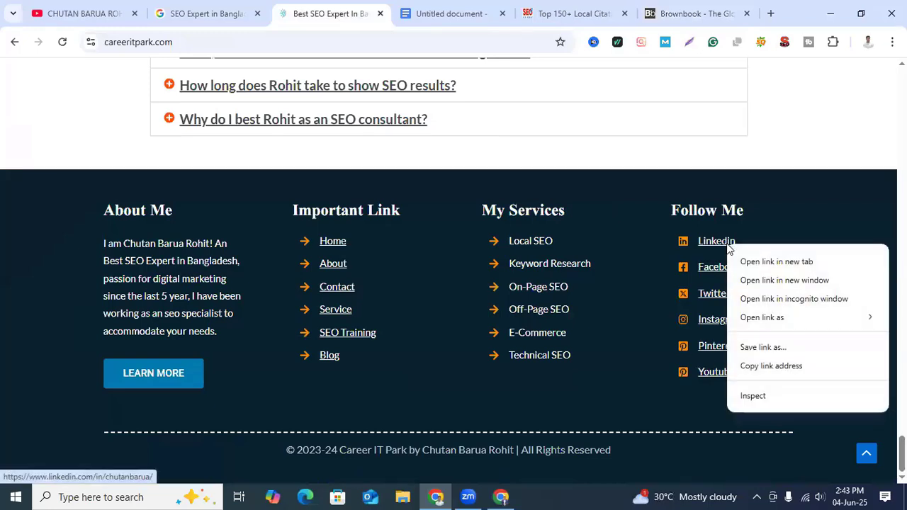
pyautogui.click(771, 365)
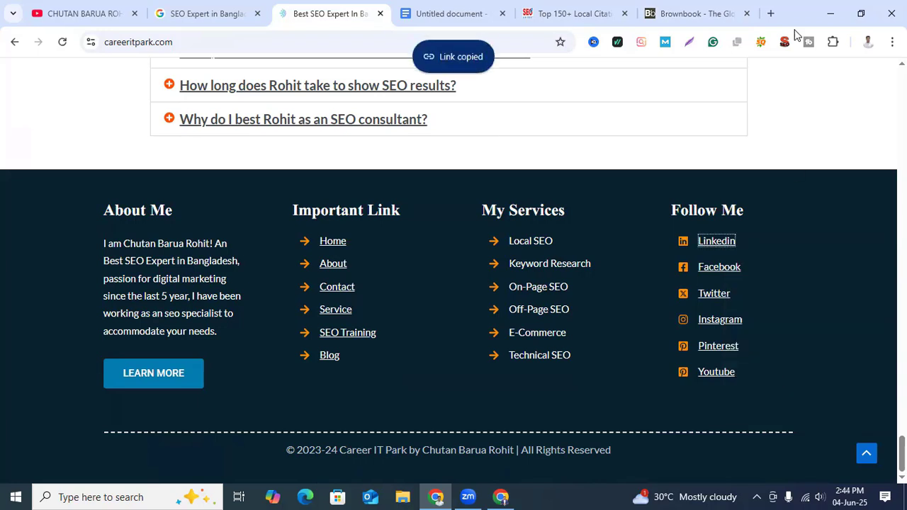
pyautogui.click(685, 14)
pyautogui.hotkey('ctrl', 'v')
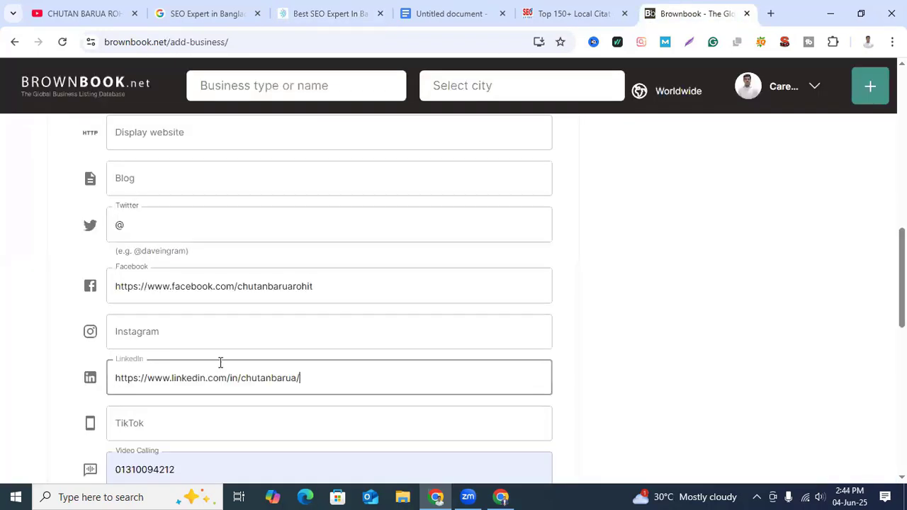
# Step: Clear the autofilled phone number from the listing's Video Calling entry
pyautogui.scroll(-2, 345, 409)
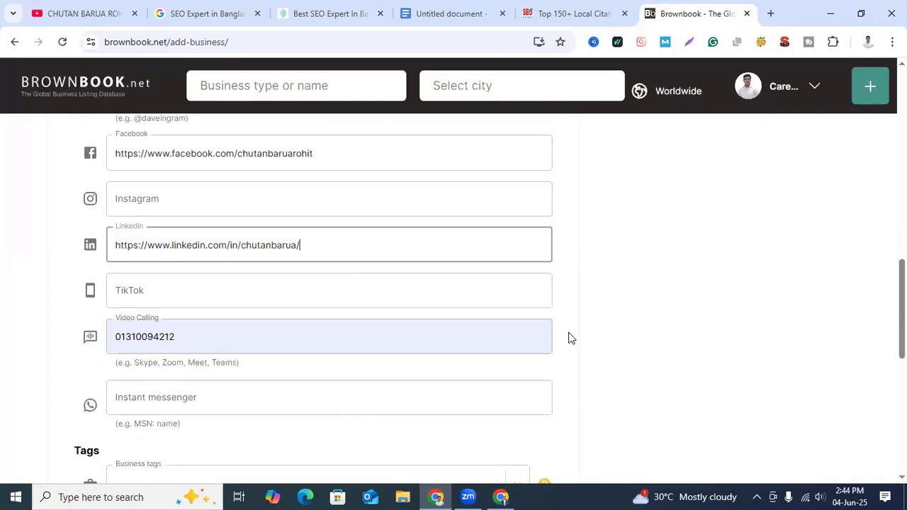
pyautogui.click(208, 335)
pyautogui.press('BackSpace')
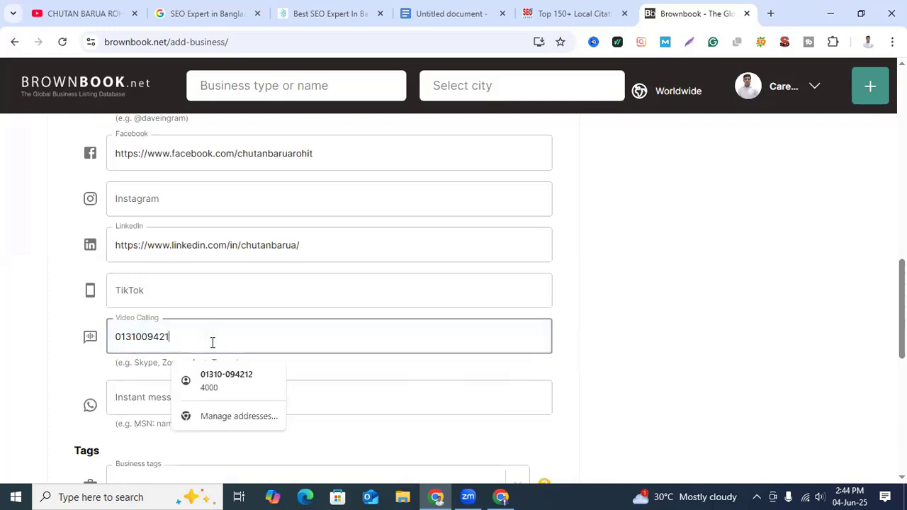
pyautogui.press('BackSpace')
pyautogui.press('BackSpace')
pyautogui.press('BackSpace')
pyautogui.press('BackSpace')
pyautogui.press('BackSpace')
pyautogui.press('BackSpace')
pyautogui.press('BackSpace')
pyautogui.press('BackSpace')
pyautogui.press('BackSpace')
pyautogui.press('BackSpace')
pyautogui.click(615, 364)
# Step: Add the business tags seo expert, local seo and keyword research to the listing
pyautogui.scroll(-2, 282, 428)
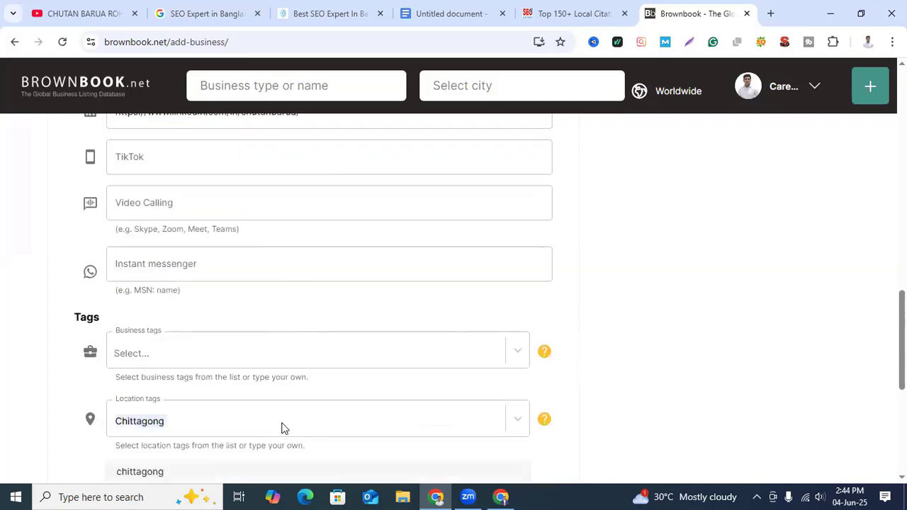
pyautogui.scroll(-1, 281, 428)
pyautogui.scroll(-1, 241, 288)
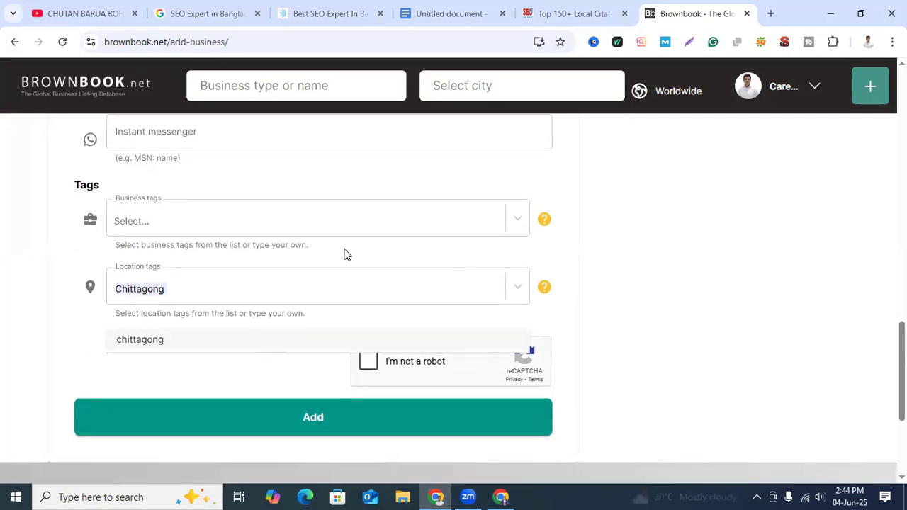
pyautogui.click(157, 217)
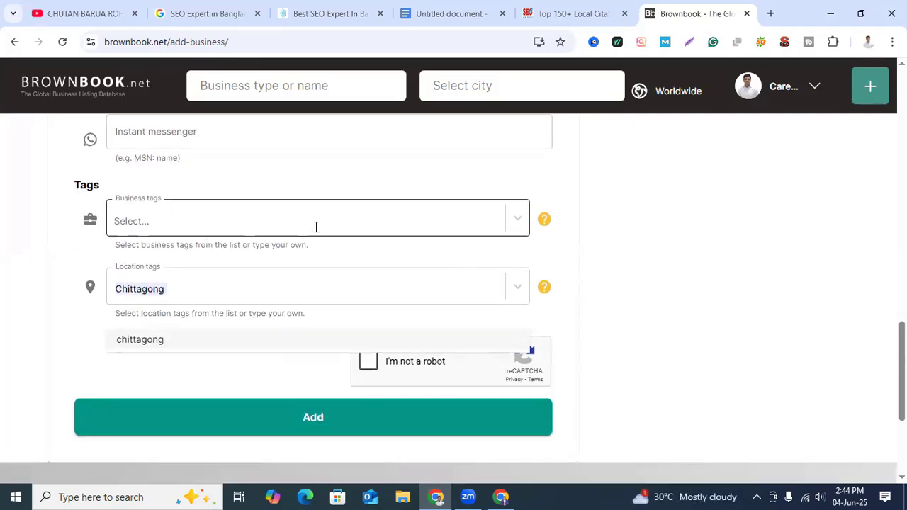
pyautogui.click(413, 219)
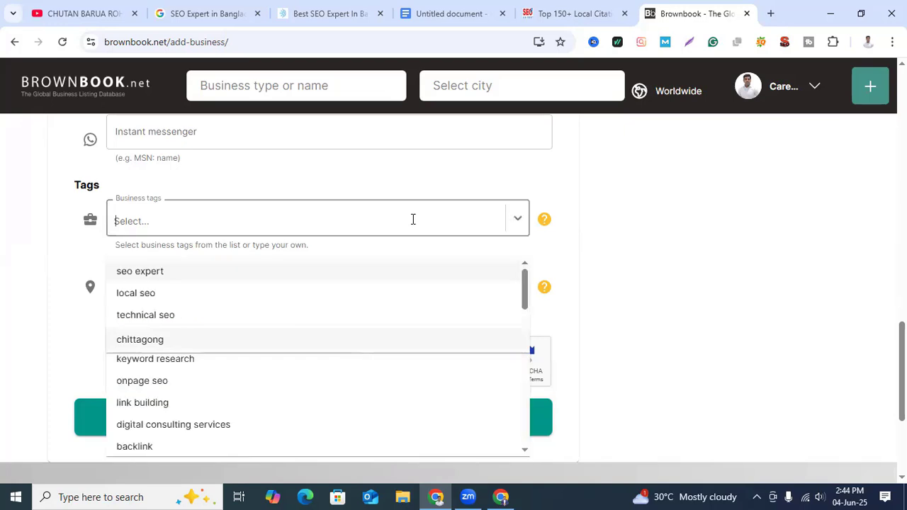
pyautogui.click(156, 275)
pyautogui.click(229, 226)
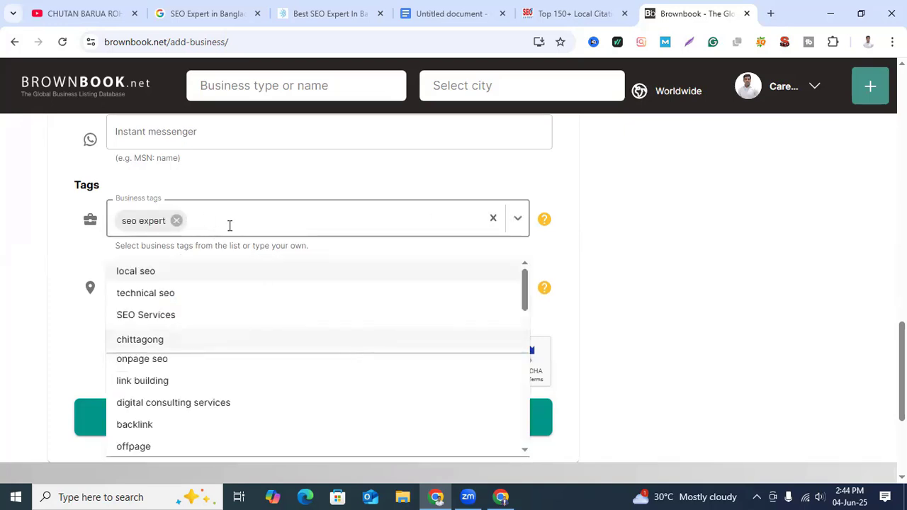
pyautogui.click(164, 273)
pyautogui.click(273, 224)
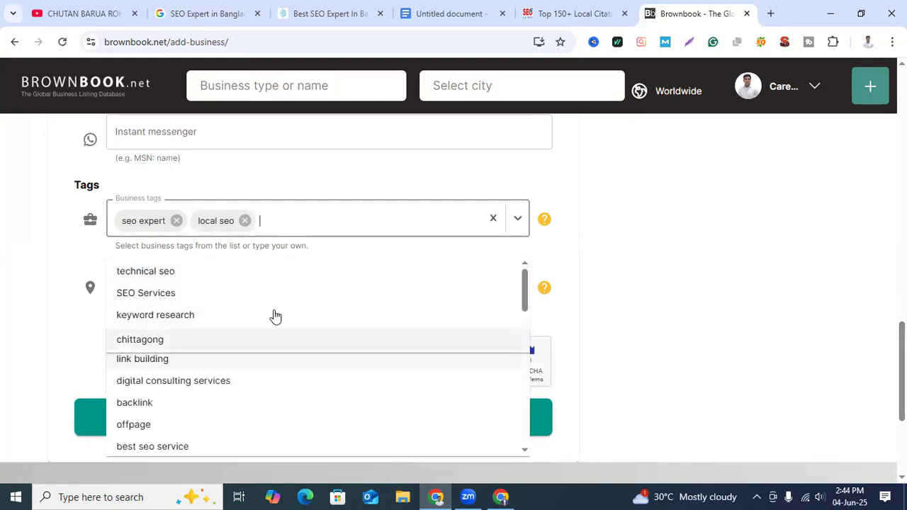
pyautogui.click(205, 316)
# Step: Add the further business tags SEO Services, onpage seo and technical seo
pyautogui.click(392, 218)
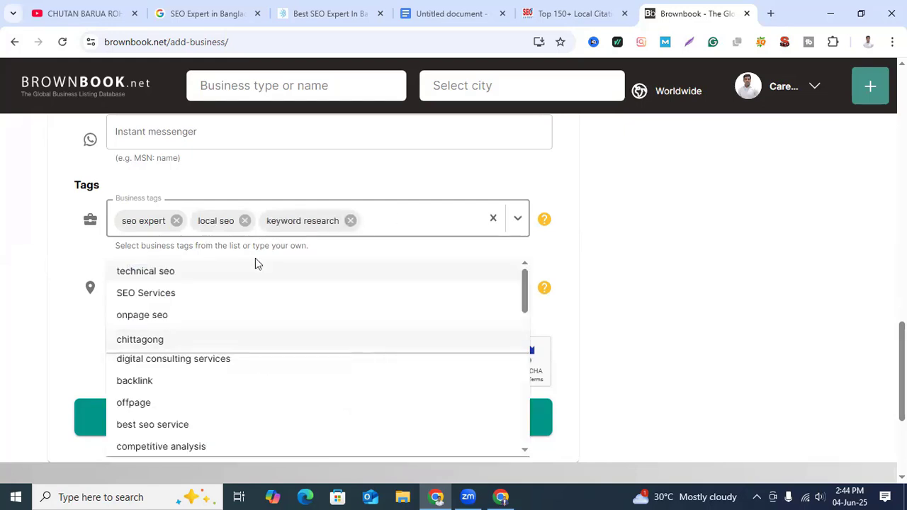
pyautogui.click(213, 293)
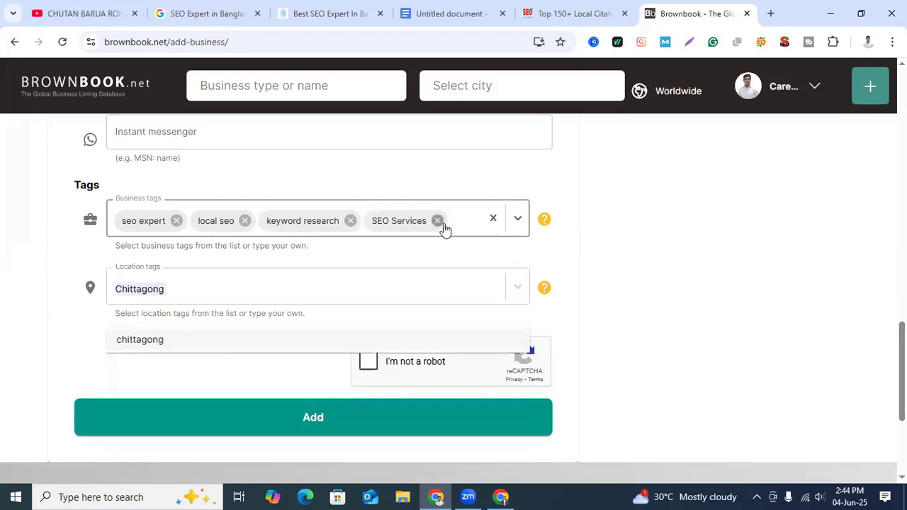
pyautogui.click(461, 221)
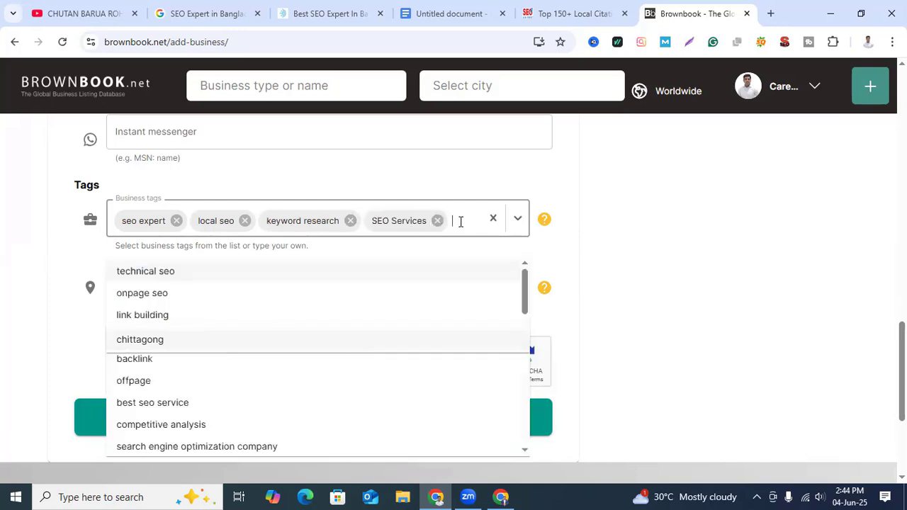
pyautogui.click(131, 294)
pyautogui.click(213, 258)
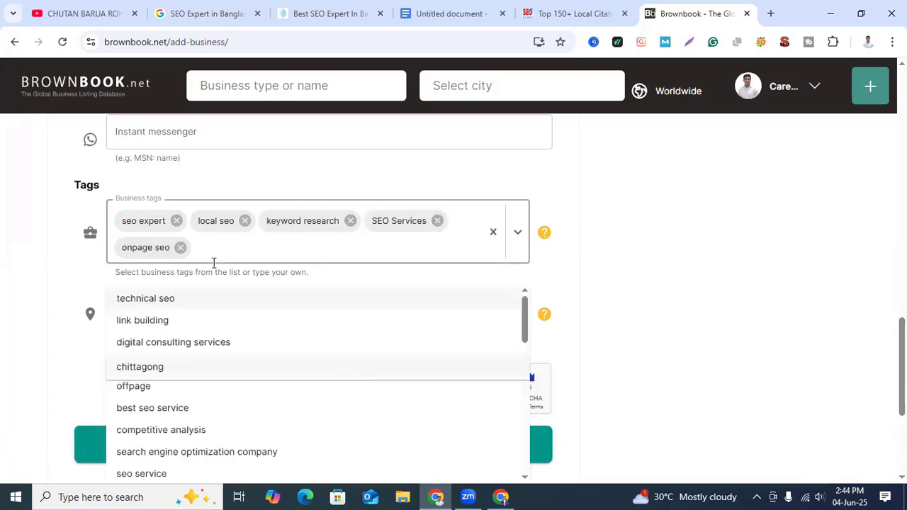
pyautogui.click(170, 298)
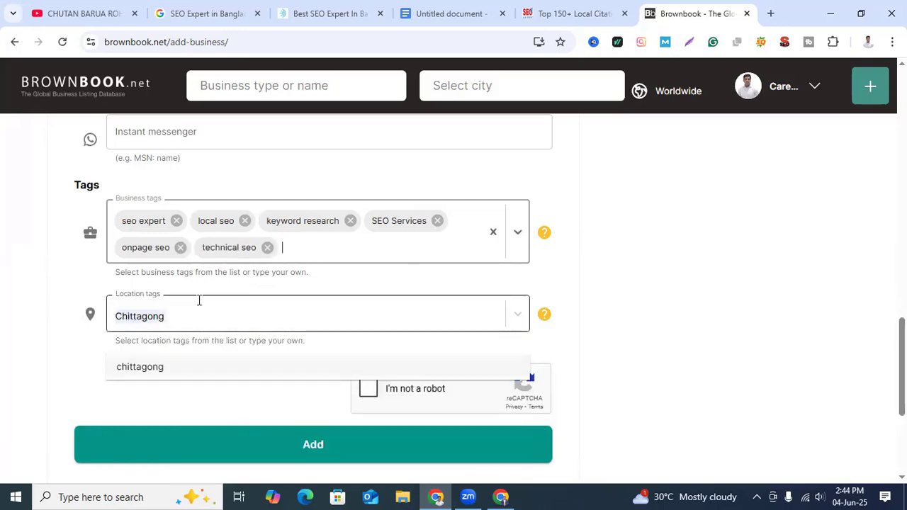
# Step: Add the location tags chittagong, dhaka and bangladesh to the listing
pyautogui.click(240, 312)
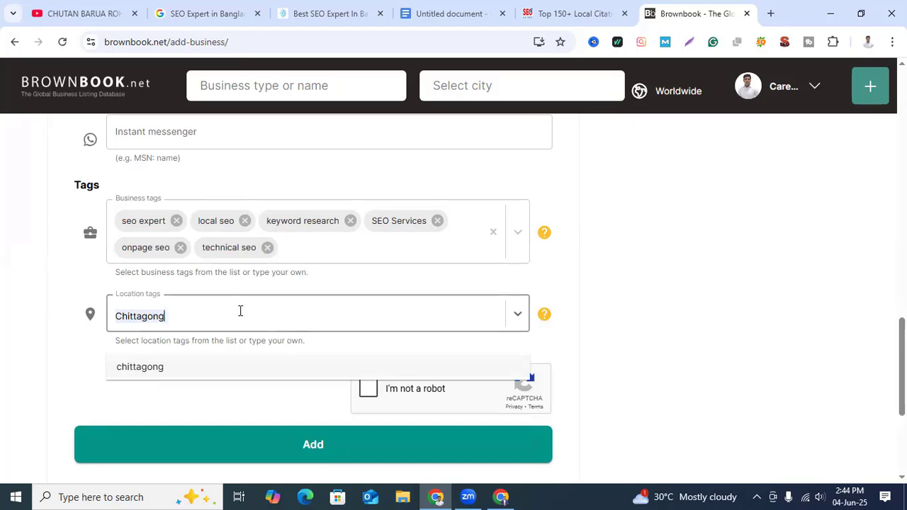
pyautogui.click(196, 370)
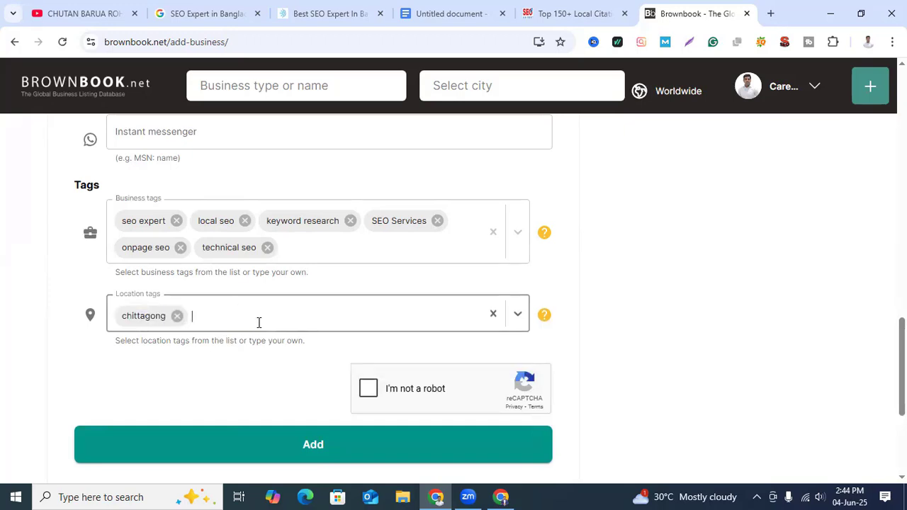
pyautogui.write('dhaka')
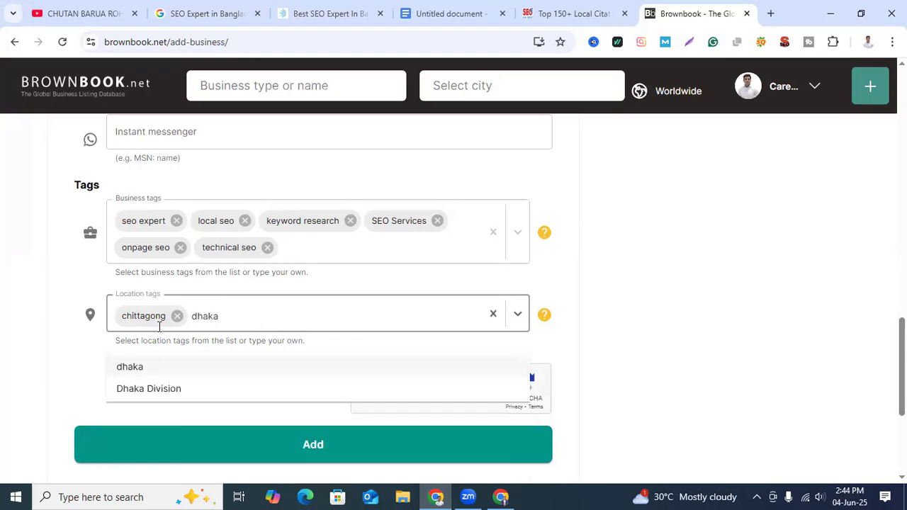
pyautogui.click(145, 368)
pyautogui.click(341, 319)
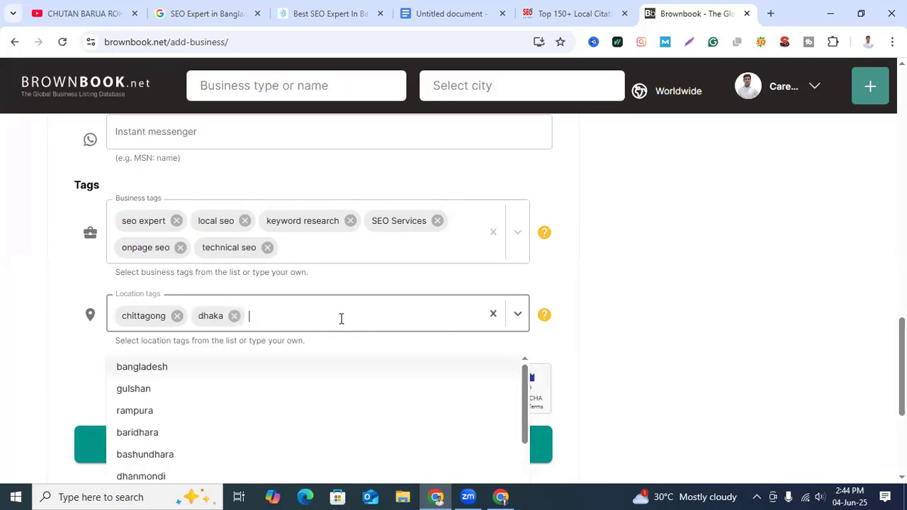
pyautogui.click(183, 365)
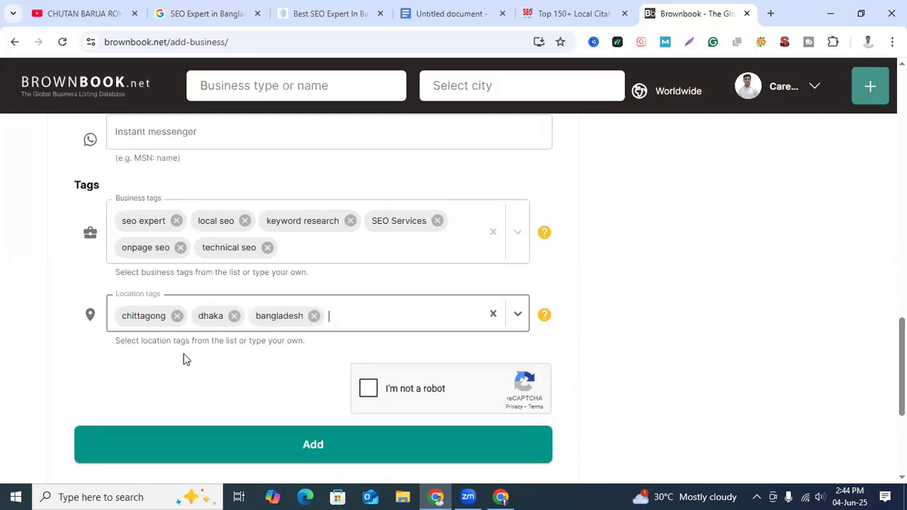
# Step: Extend the location tags with rampura, gulshan, baridhara, bashundhara and dhanmondi
pyautogui.click(361, 316)
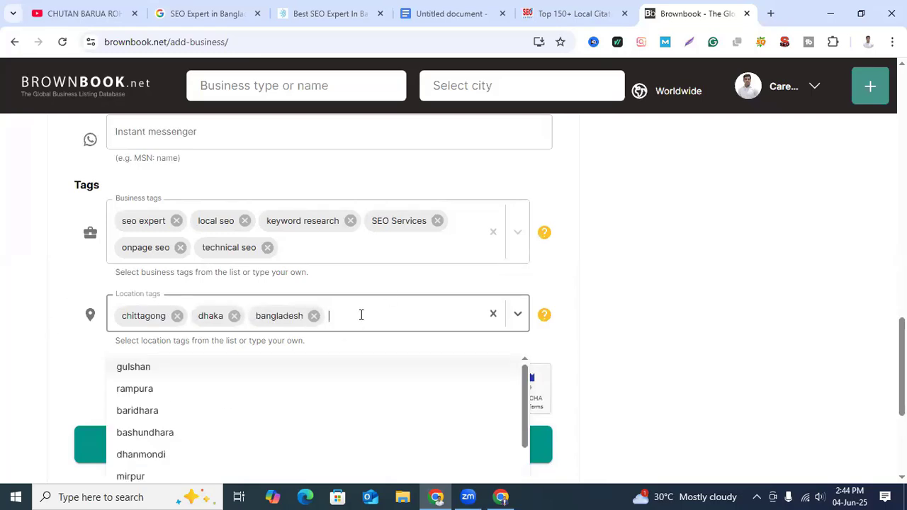
pyautogui.click(182, 391)
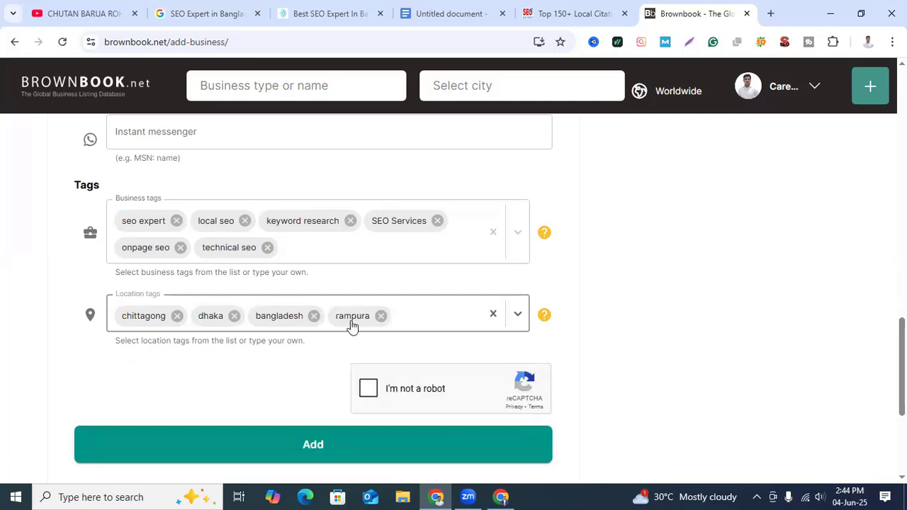
pyautogui.click(419, 316)
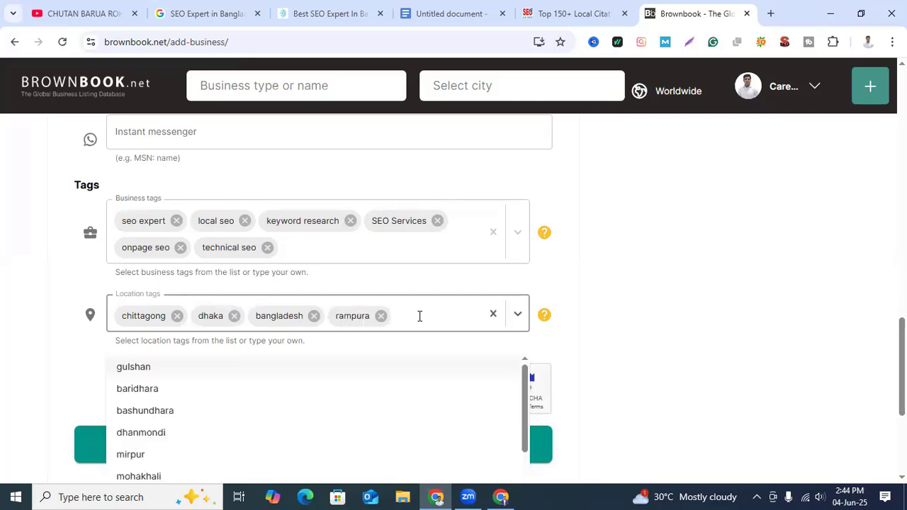
pyautogui.click(161, 368)
pyautogui.click(430, 326)
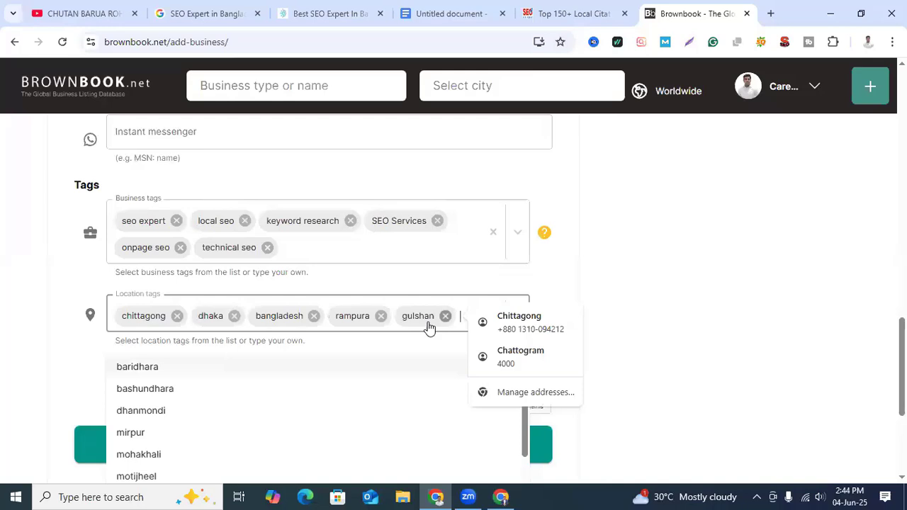
pyautogui.click(196, 369)
pyautogui.click(308, 356)
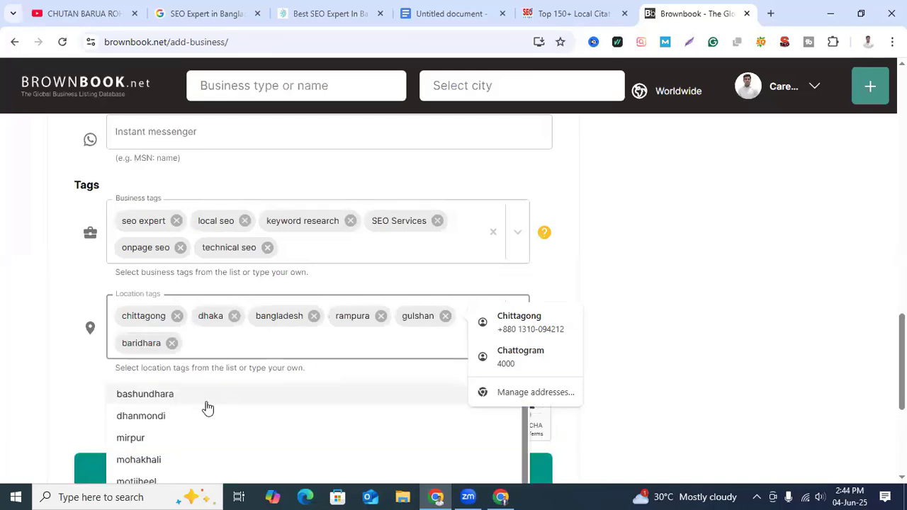
pyautogui.click(166, 399)
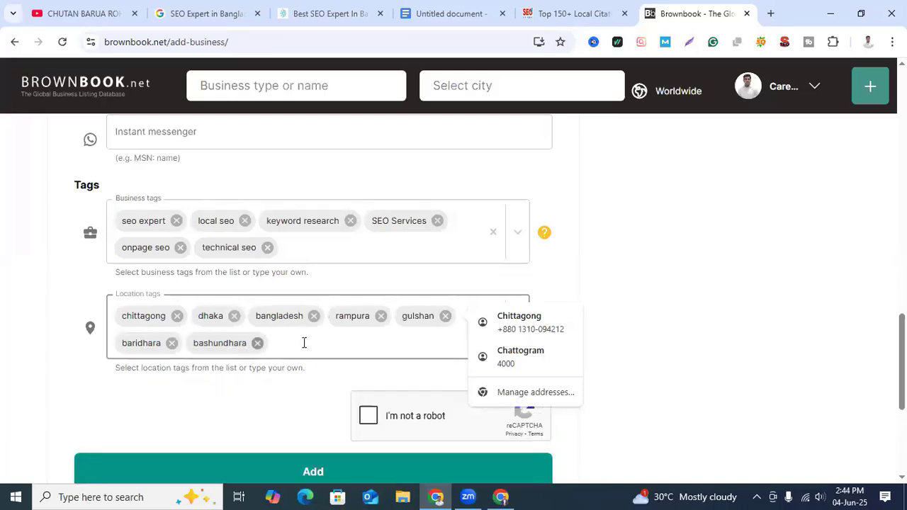
pyautogui.click(304, 343)
pyautogui.click(134, 392)
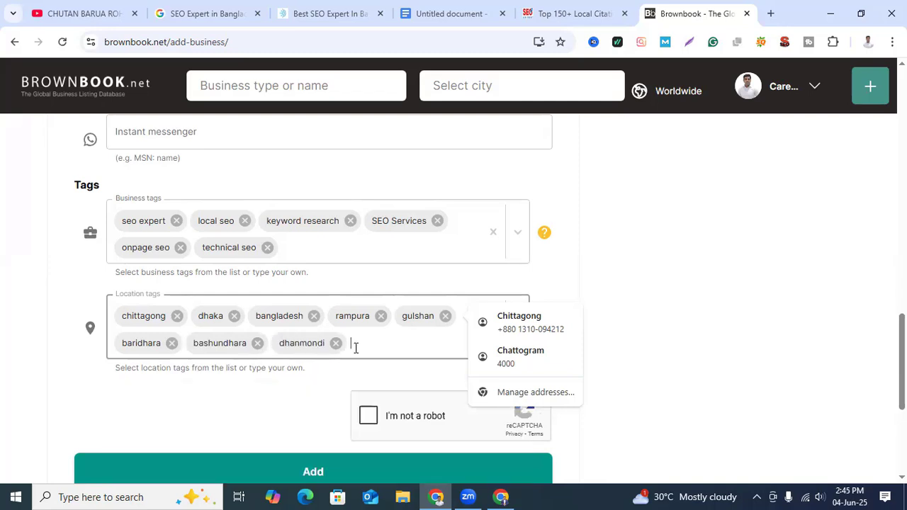
# Step: Add mirpur as a further location tag and complete the reCAPTCHA check for the listing
pyautogui.click(376, 347)
pyautogui.click(142, 397)
pyautogui.click(628, 369)
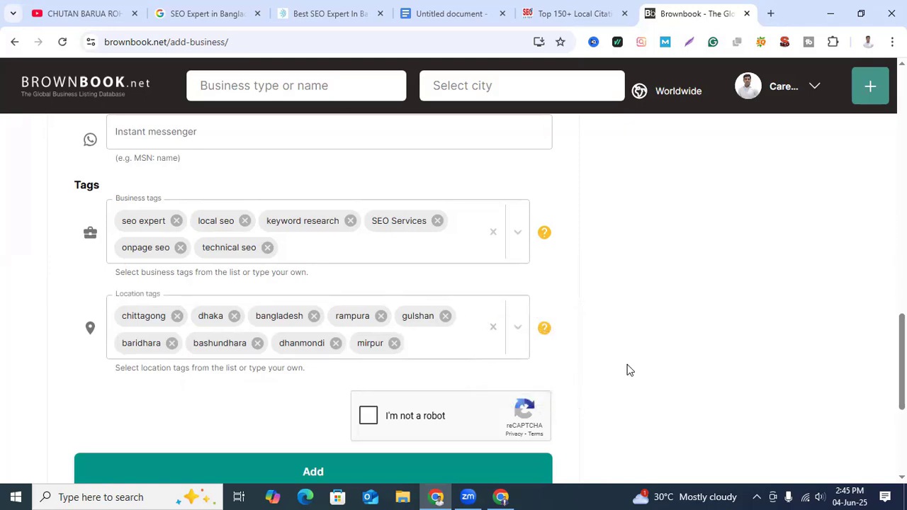
pyautogui.click(367, 421)
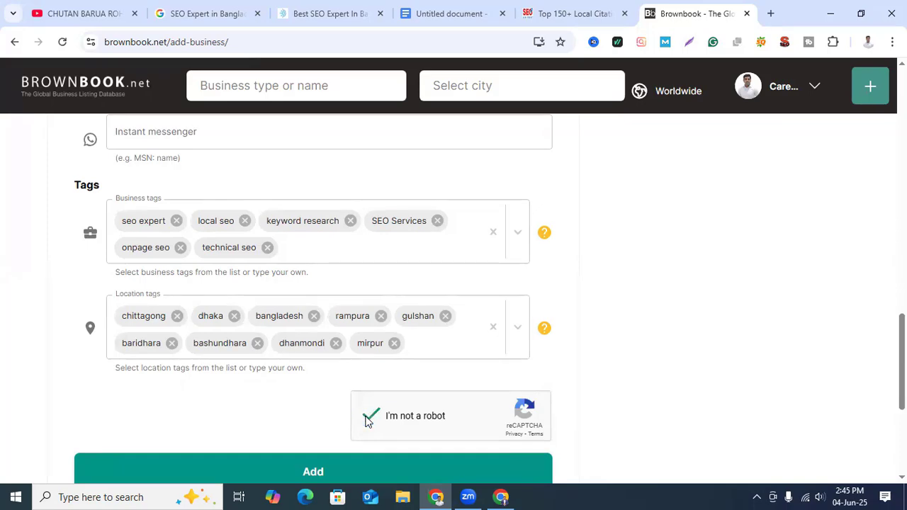
# Step: Compare the business details in the listing form with the business website and the Google Business Profile
pyautogui.scroll(-2, 662, 421)
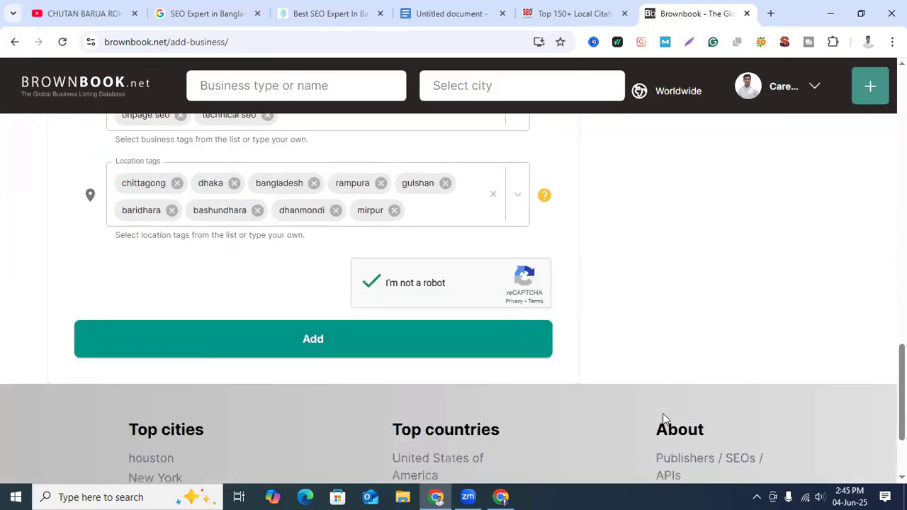
pyautogui.scroll(7, 638, 418)
pyautogui.scroll(10, 601, 410)
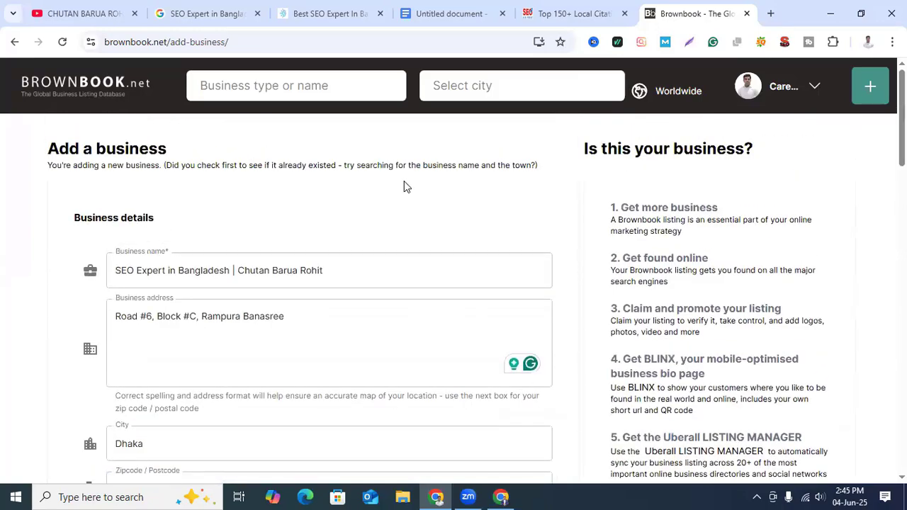
pyautogui.click(327, 14)
pyautogui.scroll(20, 737, 322)
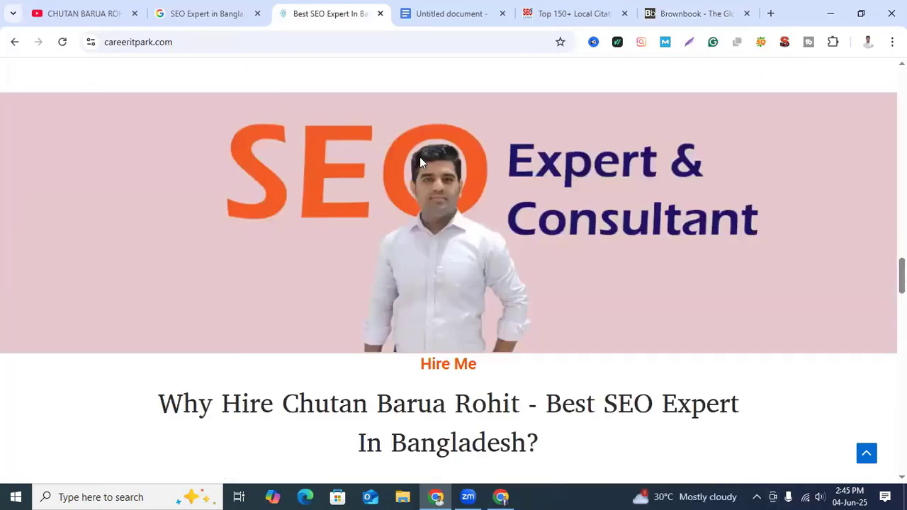
pyautogui.click(707, 17)
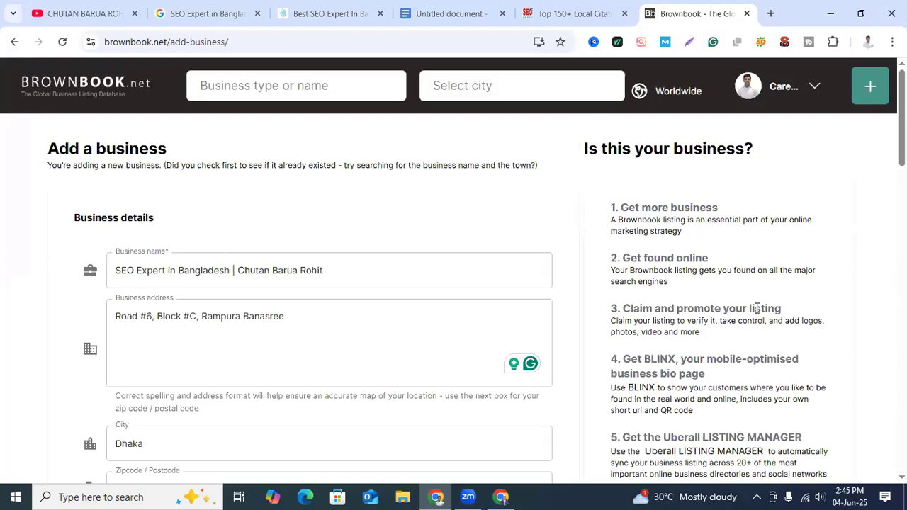
pyautogui.click(219, 14)
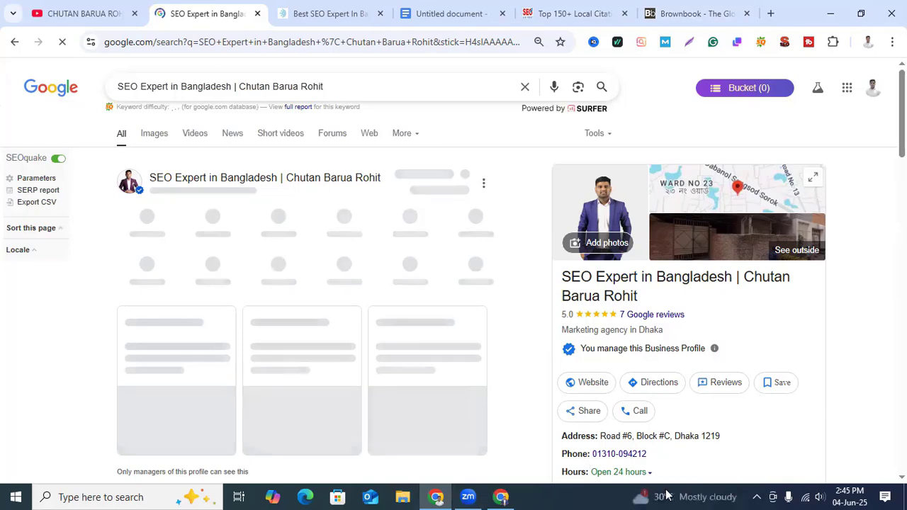
pyautogui.click(351, 11)
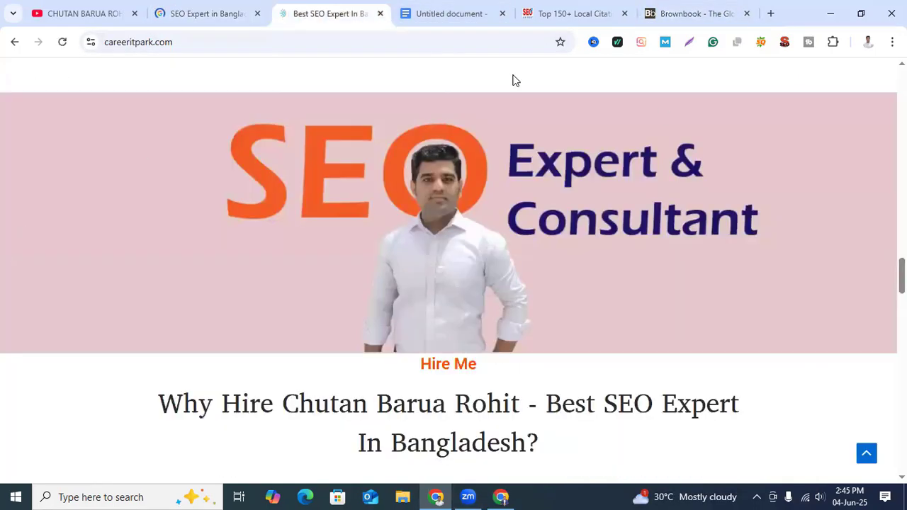
pyautogui.click(720, 14)
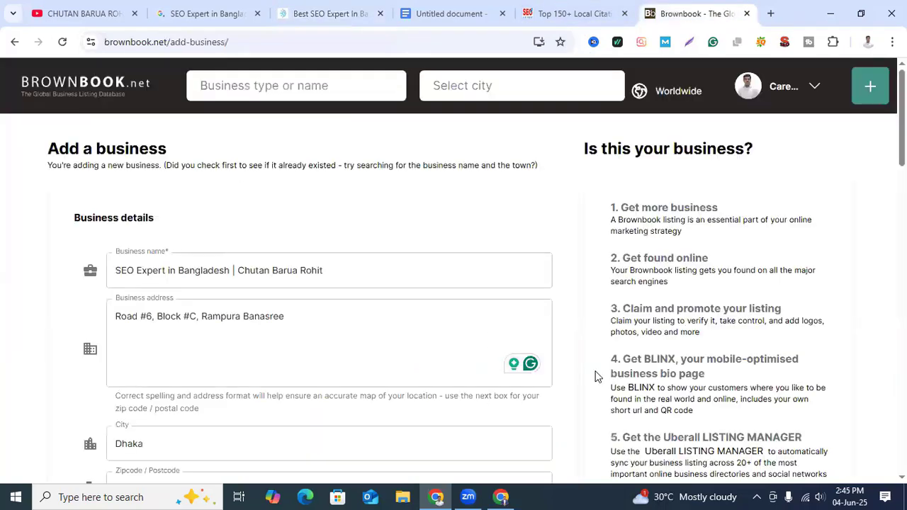
# Step: Submit the completed business listing and save its address in the browser
pyautogui.scroll(-6, 603, 426)
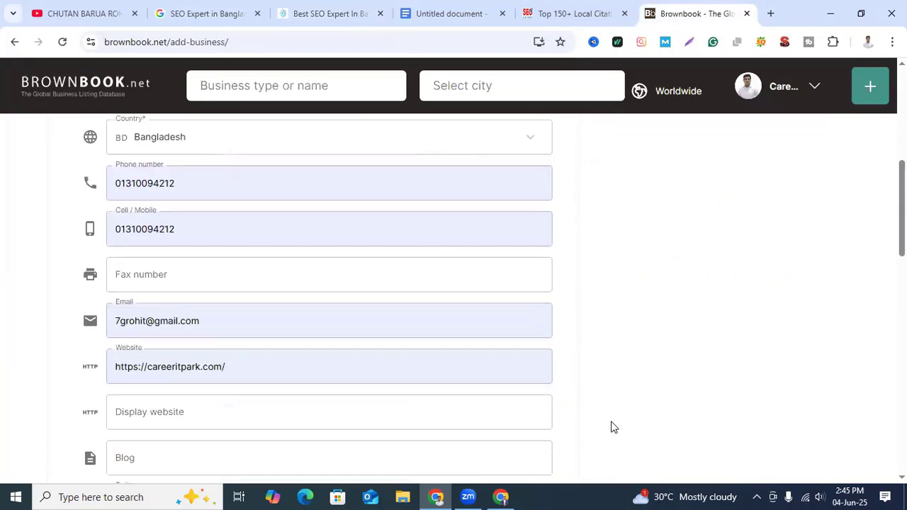
pyautogui.scroll(-4, 614, 428)
pyautogui.scroll(-2, 614, 427)
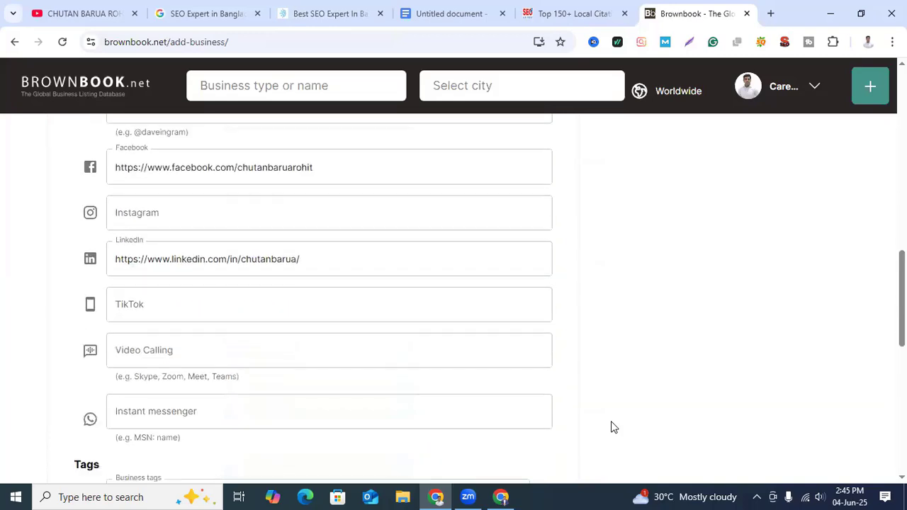
pyautogui.scroll(-6, 612, 422)
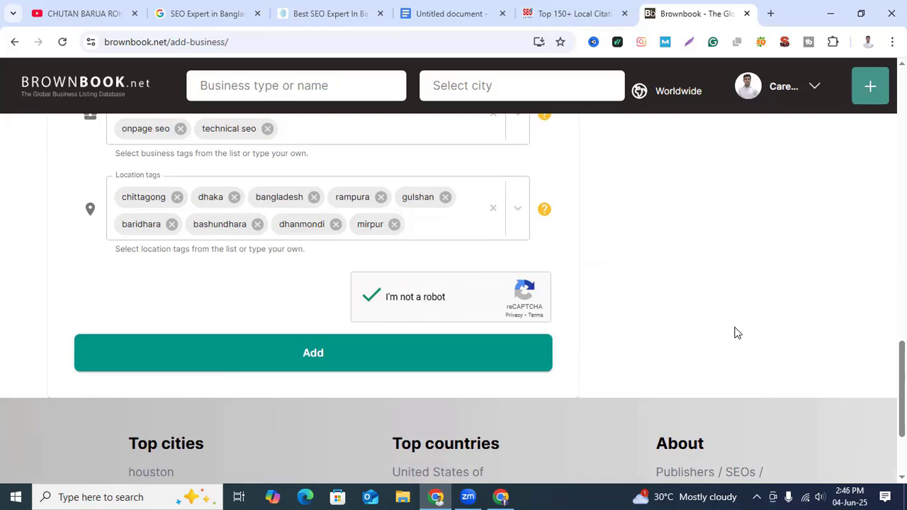
pyautogui.click(292, 362)
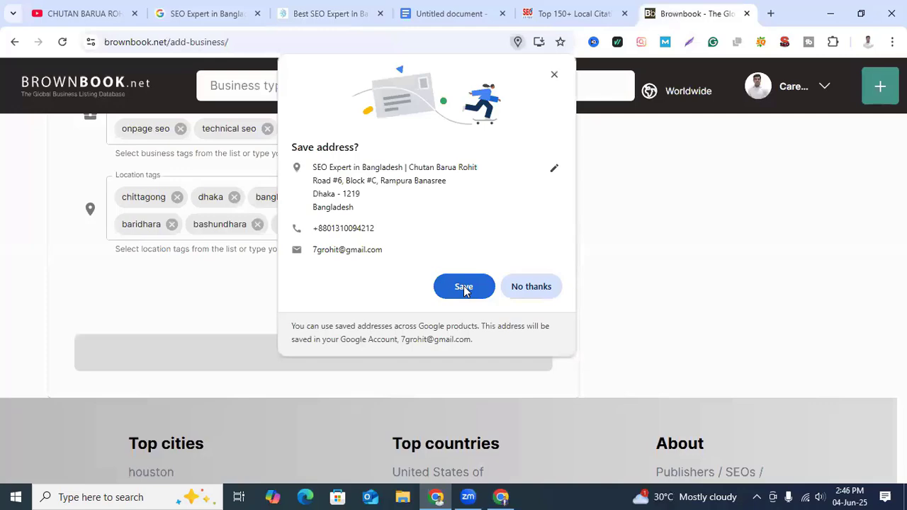
pyautogui.click(463, 286)
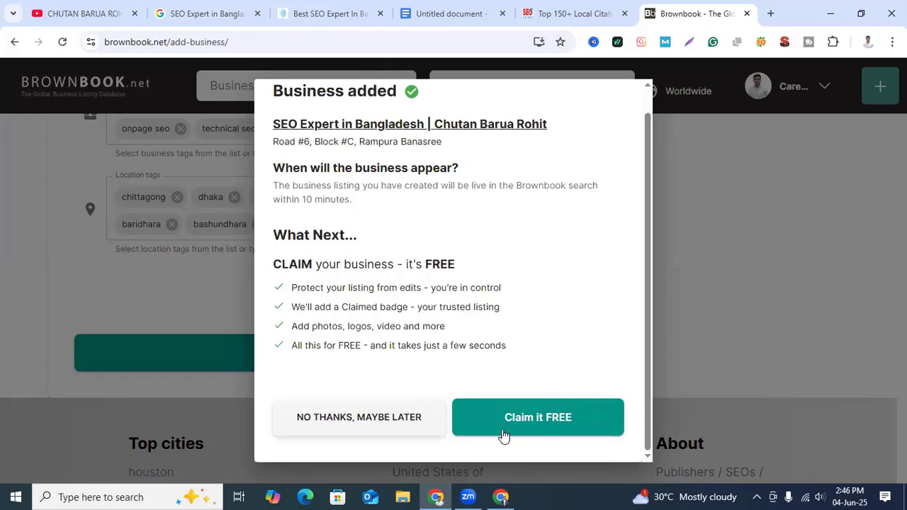
# Step: Claim the new business listing for free and confirm the claim as its owner
pyautogui.click(543, 419)
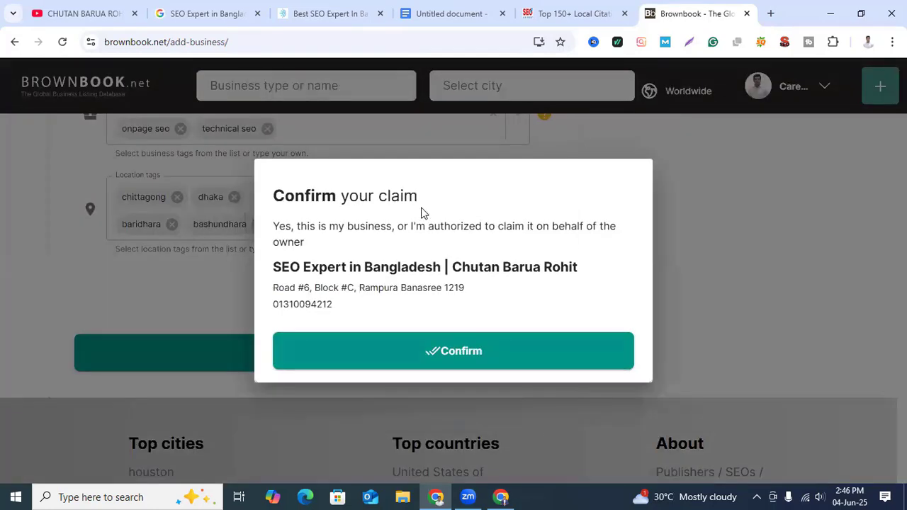
pyautogui.click(444, 355)
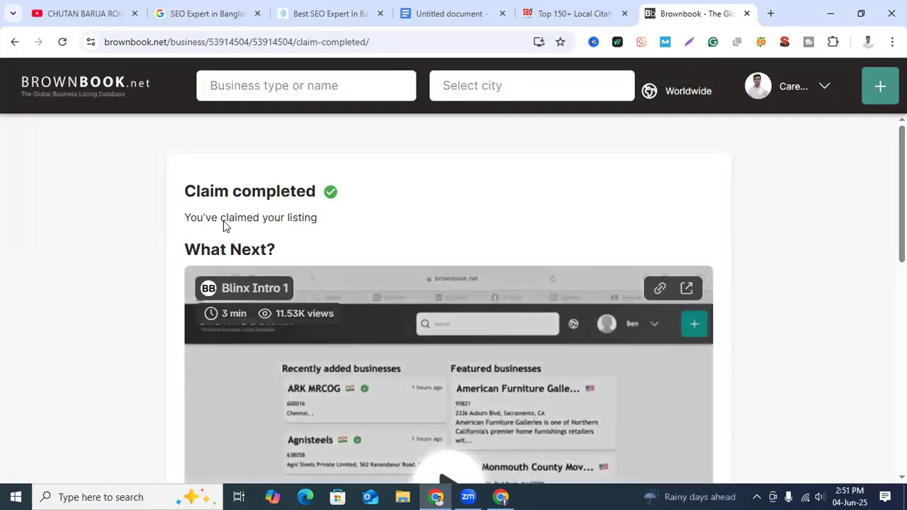
pyautogui.scroll(-4, 767, 395)
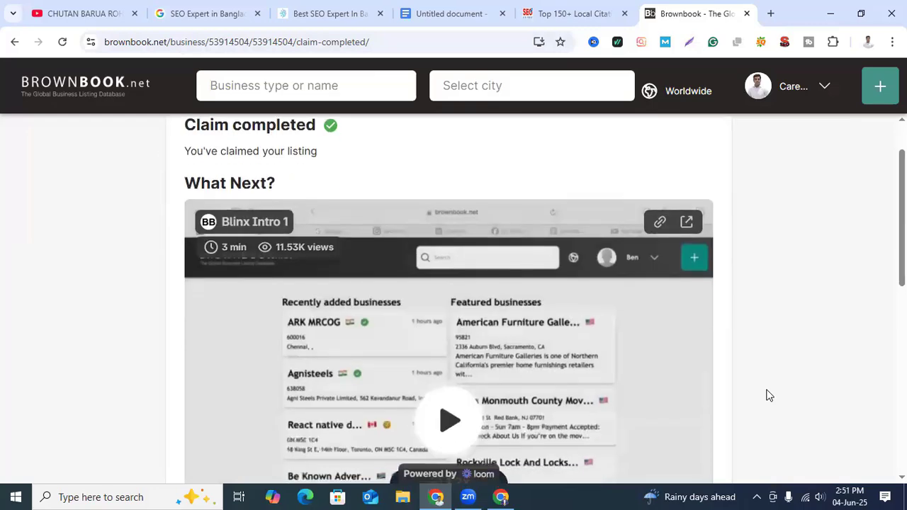
pyautogui.scroll(-4, 767, 395)
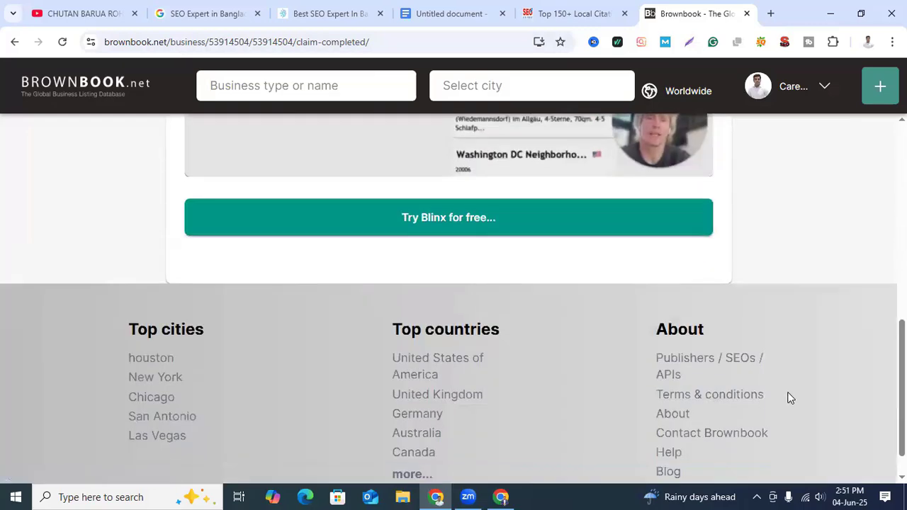
pyautogui.scroll(5, 788, 395)
pyautogui.scroll(2, 449, 297)
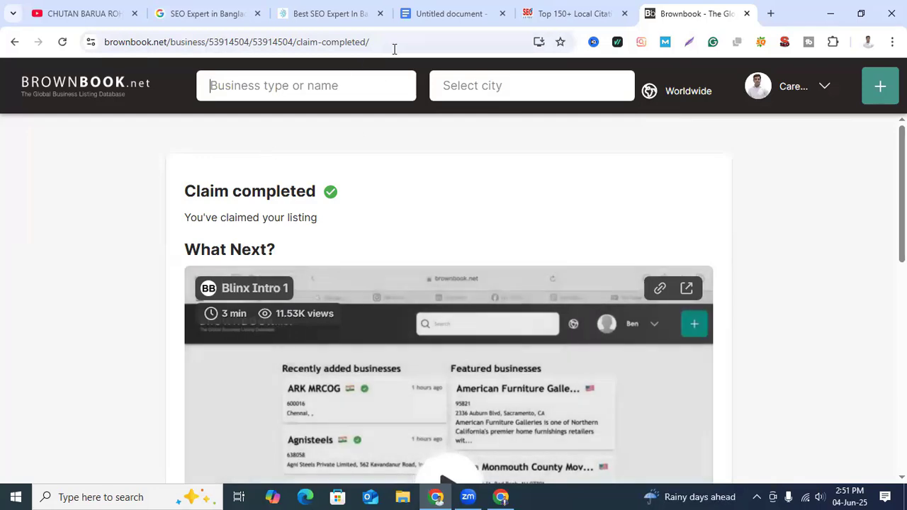
# Step: Copy the business name from the Local Citation document into Brownbook's business search
pyautogui.click(397, 13)
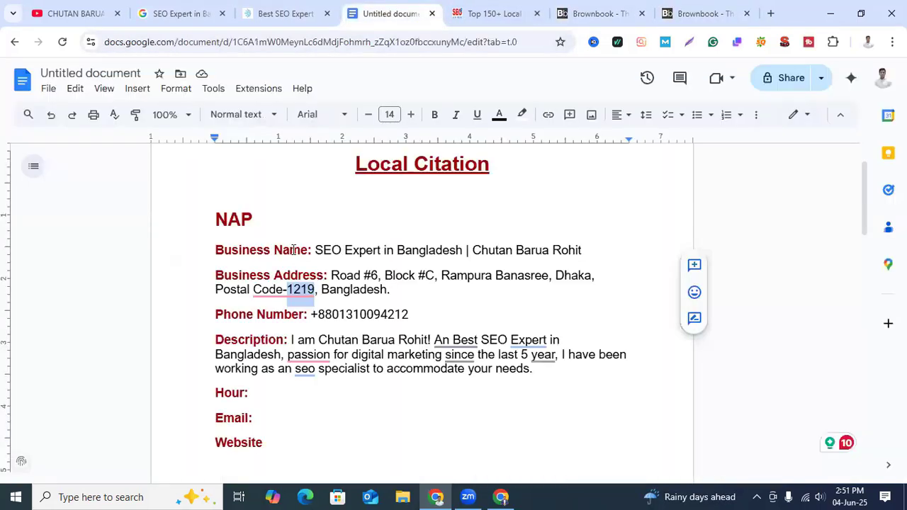
pyautogui.moveTo(317, 251); pyautogui.dragTo(584, 250)
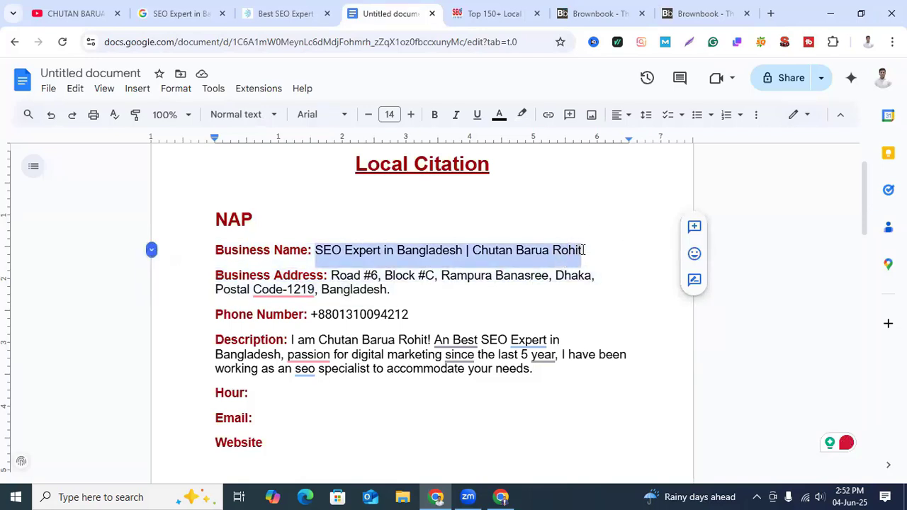
pyautogui.click(622, 13)
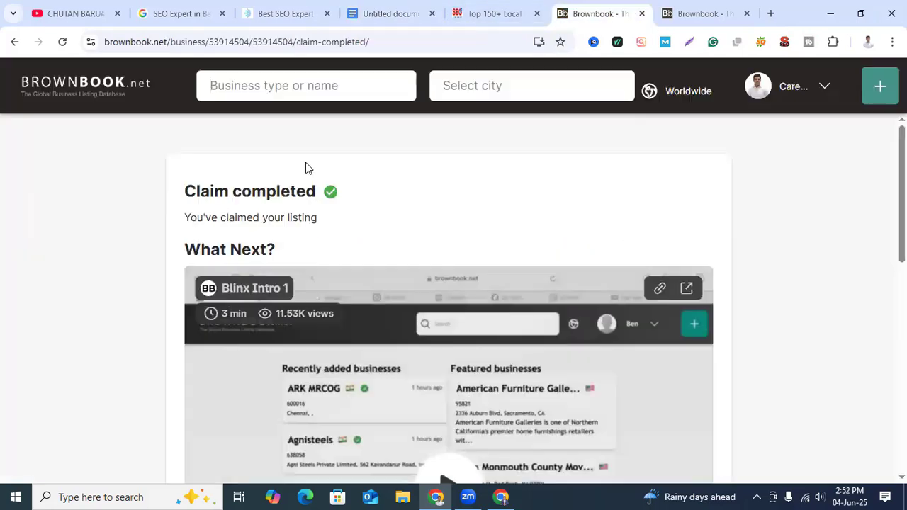
pyautogui.click(285, 93)
pyautogui.hotkey('ctrl', 'v')
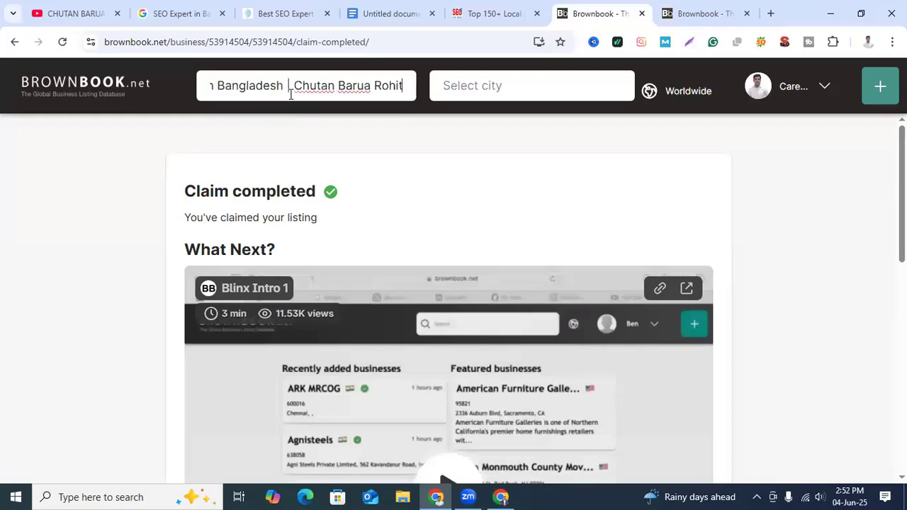
# Step: Choose Dhaka as the search location and run the business search
pyautogui.click(514, 85)
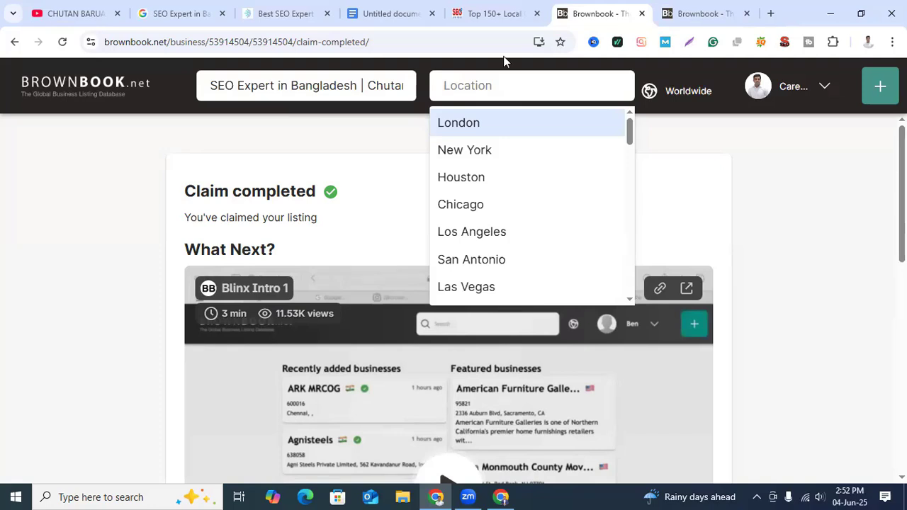
pyautogui.write('d')
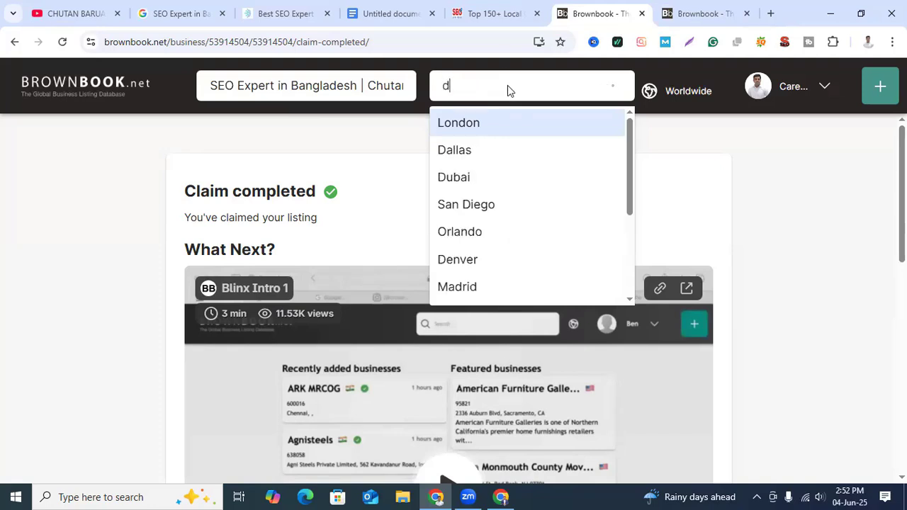
pyautogui.write('h')
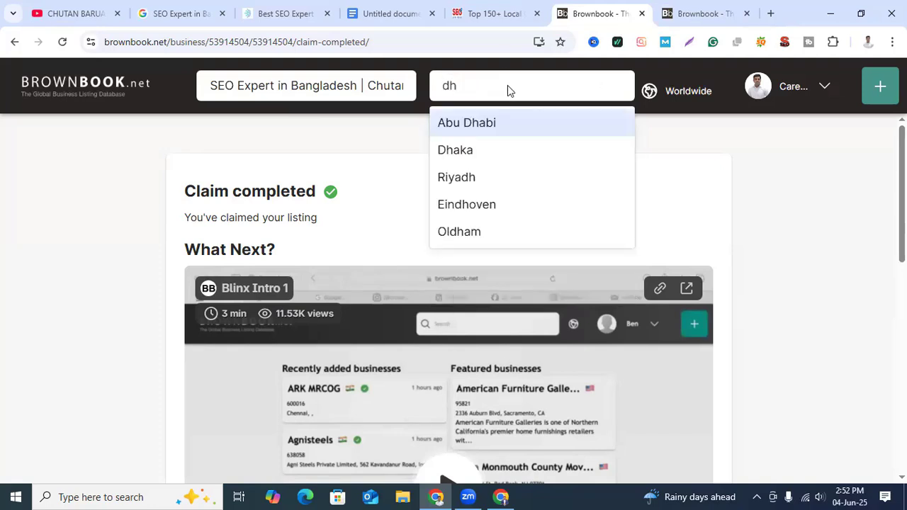
pyautogui.write('a')
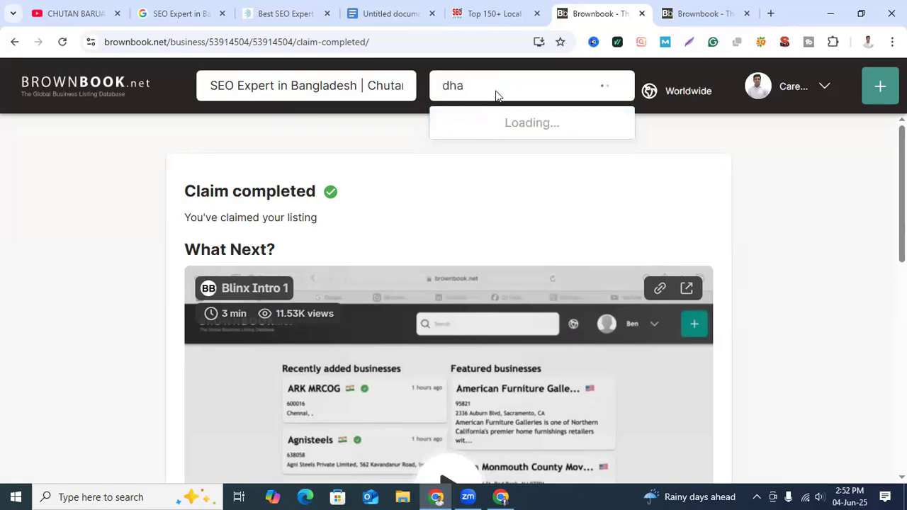
pyautogui.click(470, 151)
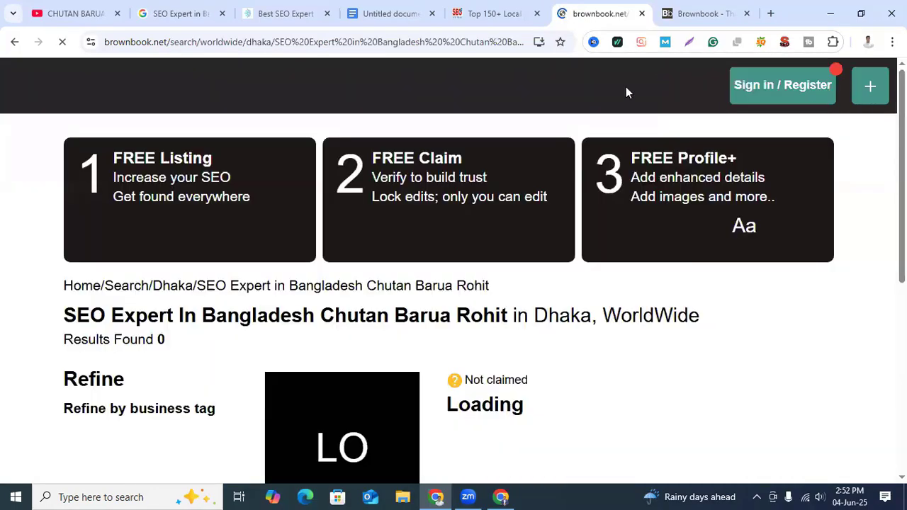
# Step: Look through the Dhaka search results for the newly added business listing
pyautogui.scroll(-2, 778, 377)
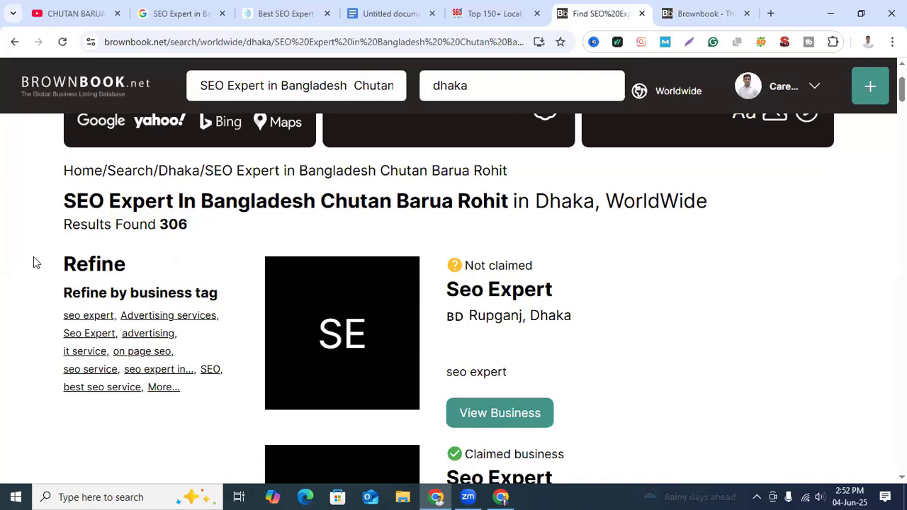
pyautogui.scroll(1, 241, 312)
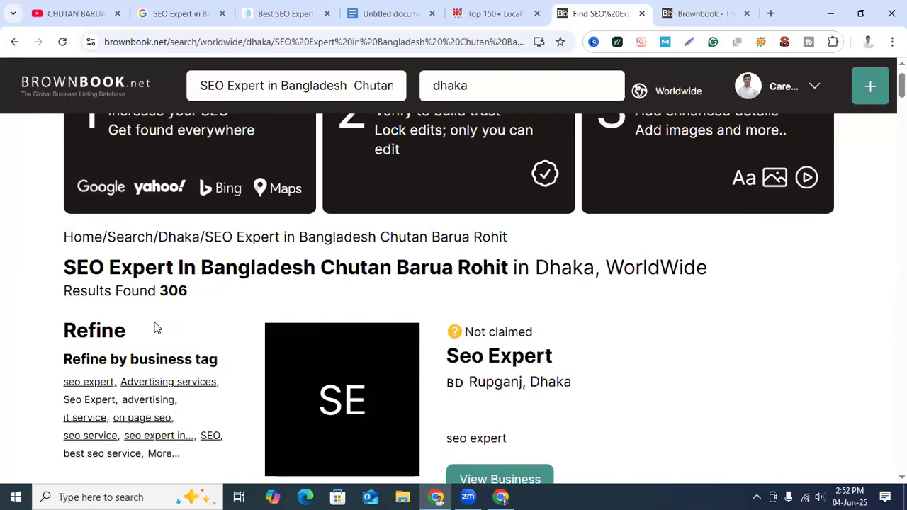
pyautogui.scroll(-3, 676, 334)
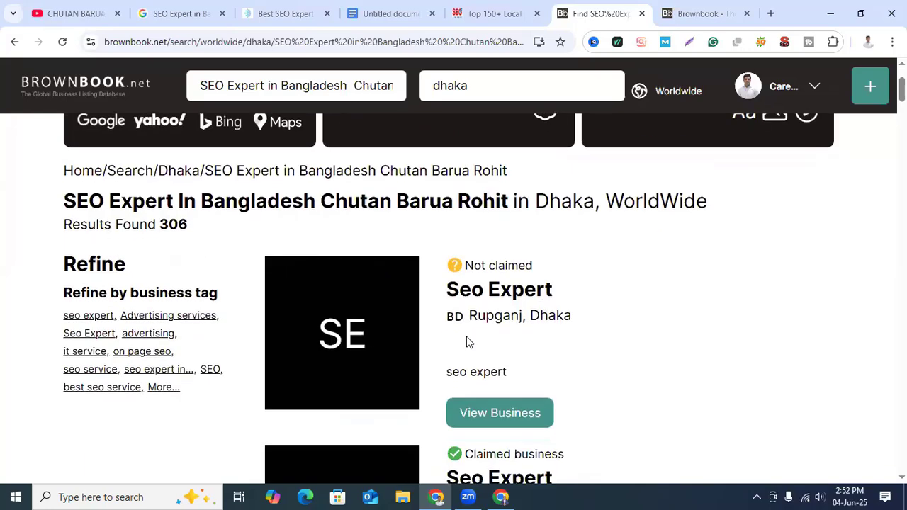
pyautogui.scroll(-1, 702, 382)
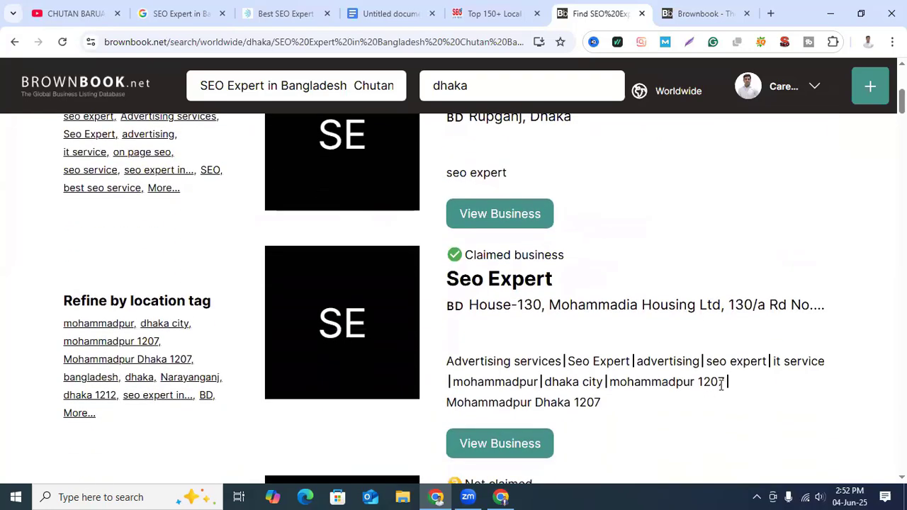
pyautogui.scroll(3, 385, 189)
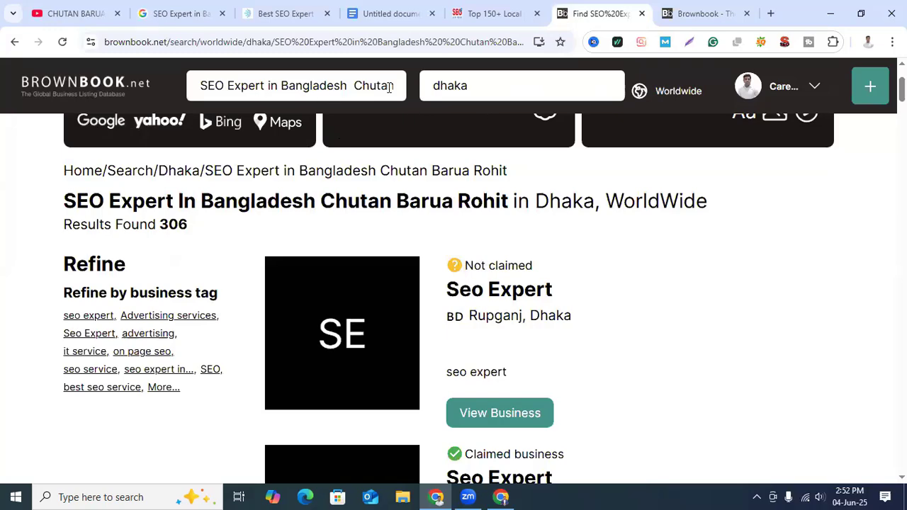
pyautogui.scroll(-5, 580, 333)
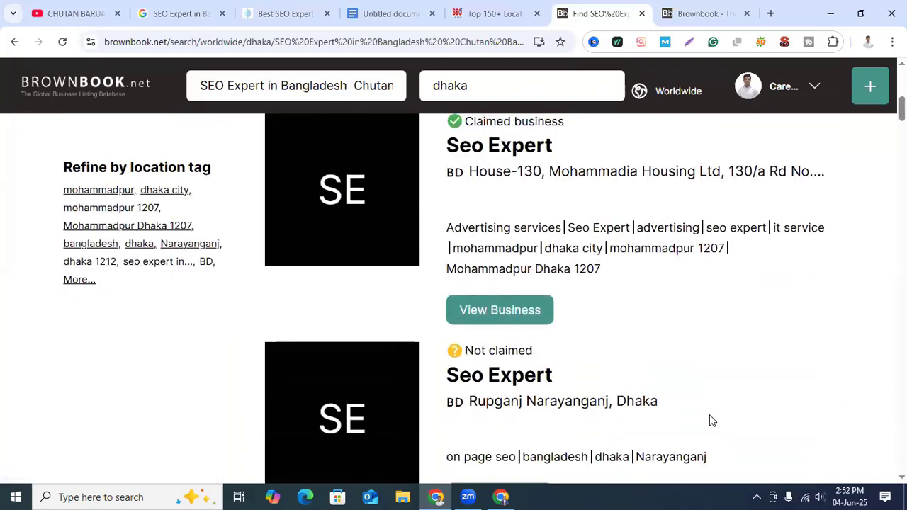
pyautogui.scroll(-8, 709, 417)
pyautogui.scroll(-3, 645, 336)
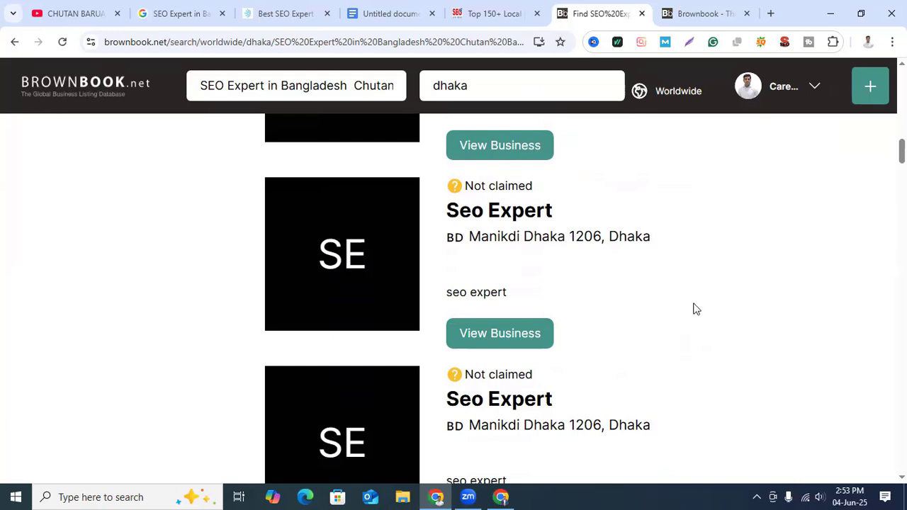
# Step: Compare the claimed and unclaimed SEO expert listings in the Dhaka results, and return to the claim completion page
pyautogui.scroll(-2, 685, 359)
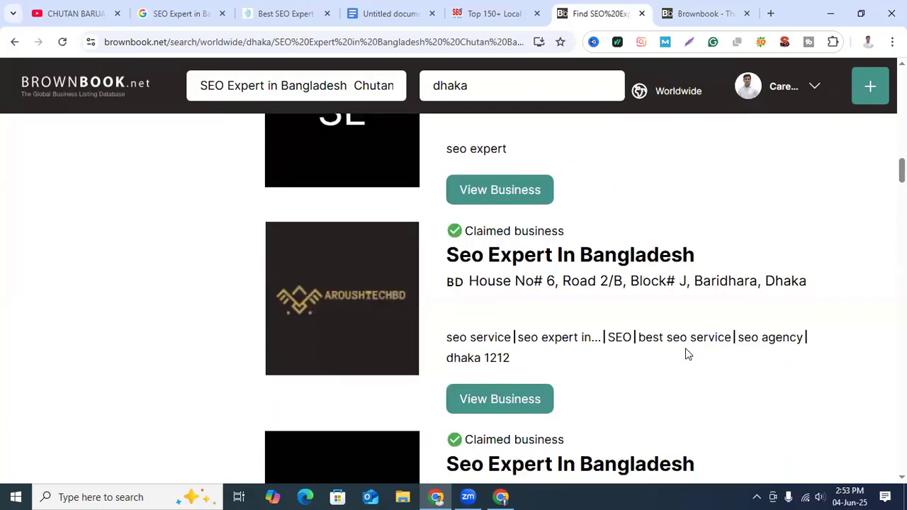
pyautogui.scroll(3, 372, 322)
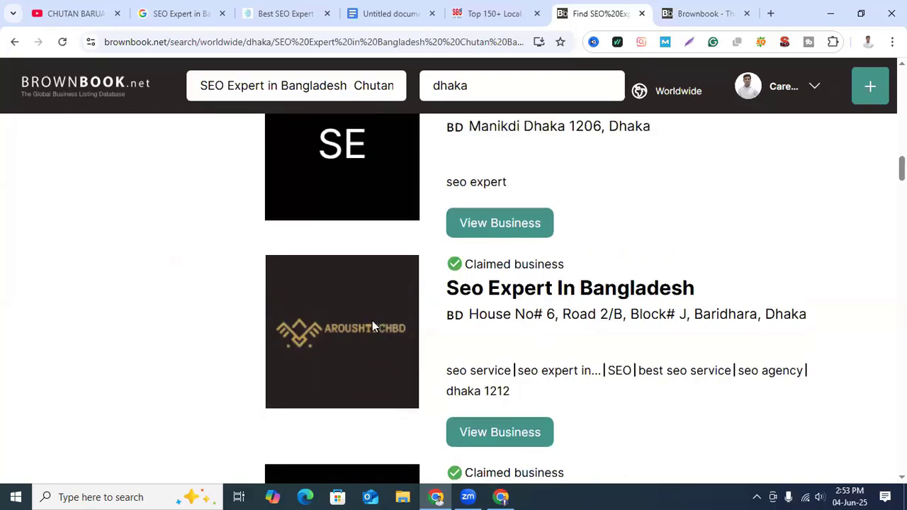
pyautogui.scroll(-5, 729, 413)
pyautogui.scroll(6, 409, 364)
pyautogui.scroll(10, 409, 365)
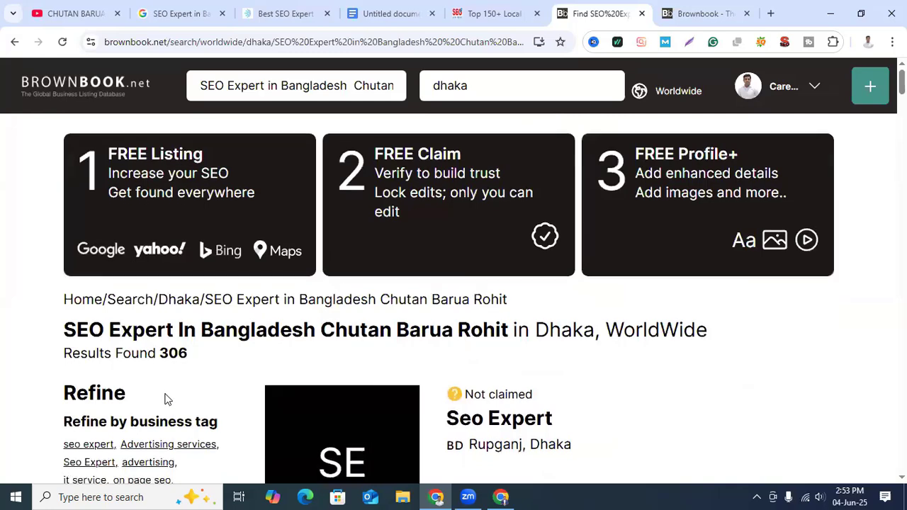
pyautogui.scroll(-3, 169, 396)
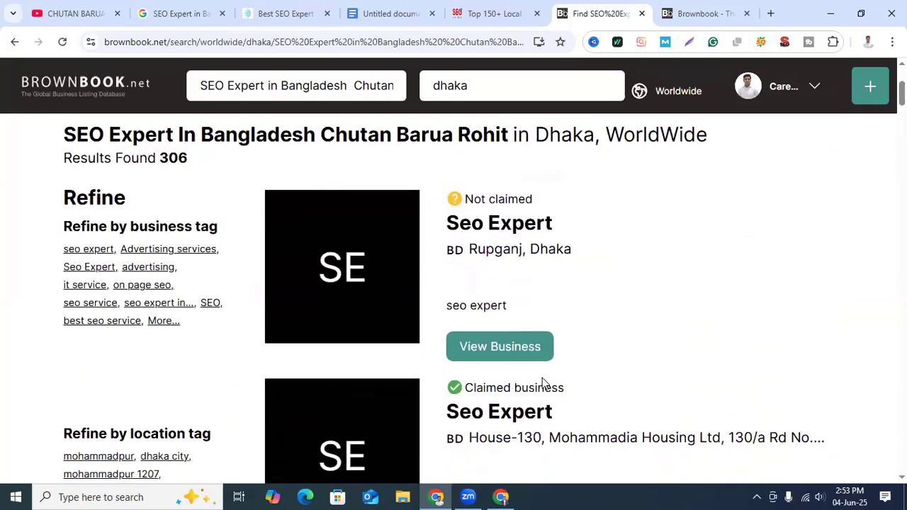
pyautogui.scroll(2, 495, 359)
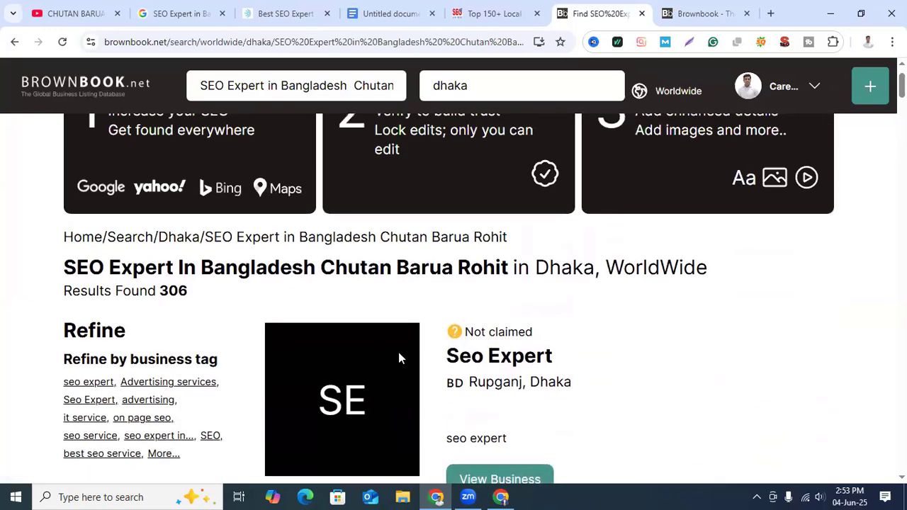
pyautogui.scroll(1, 594, 373)
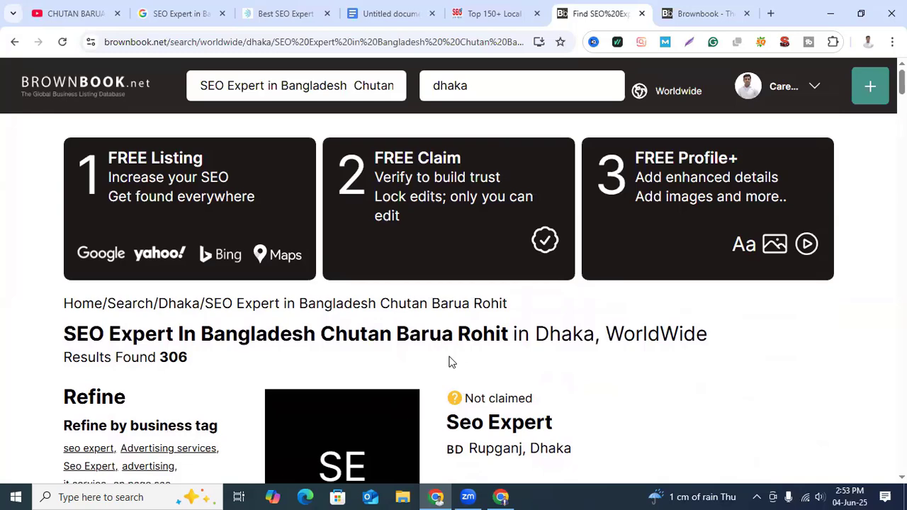
pyautogui.click(679, 14)
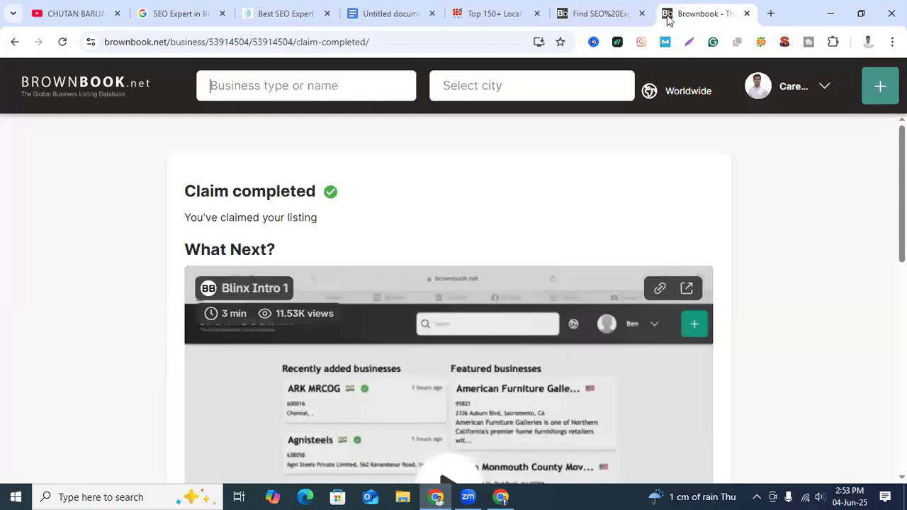
# Step: Search Google for "bpplumbing" in a new browser tab and look over the results
pyautogui.click(770, 14)
pyautogui.click(482, 46)
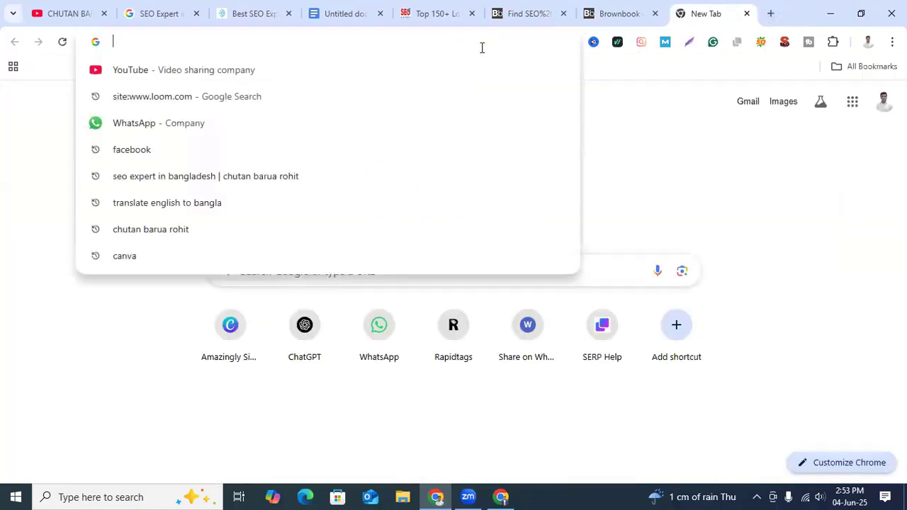
pyautogui.write('bppl')
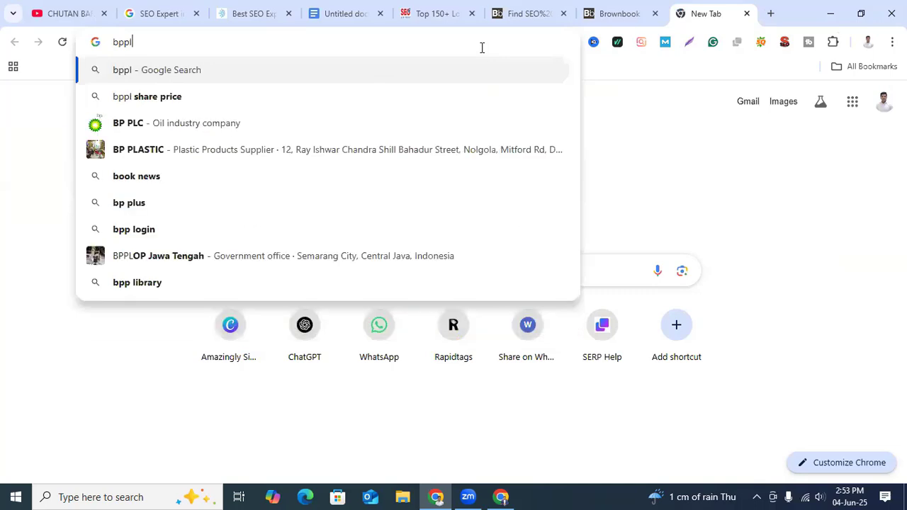
pyautogui.write('umbing')
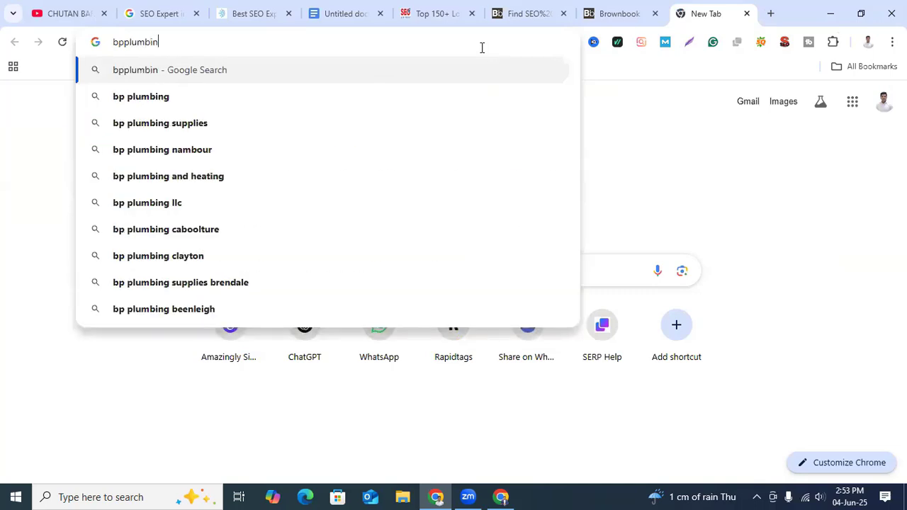
pyautogui.press('Return')
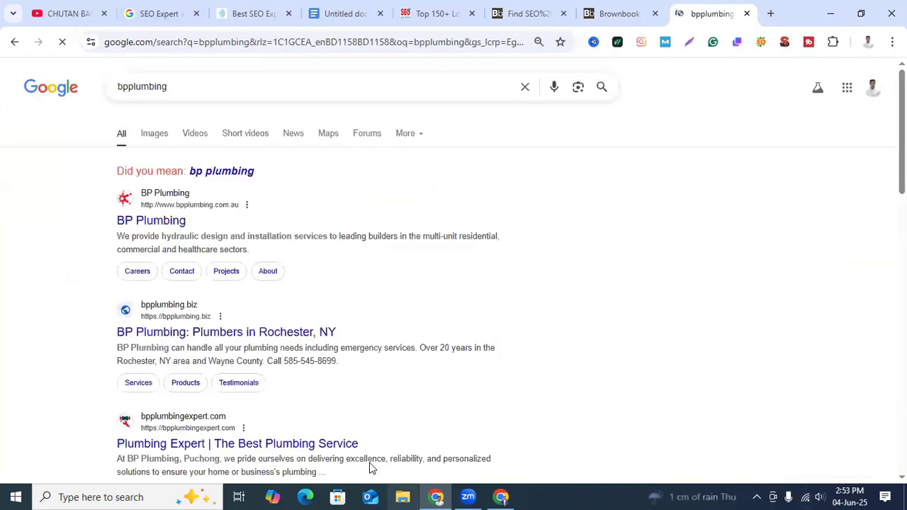
pyautogui.scroll(-3, 650, 359)
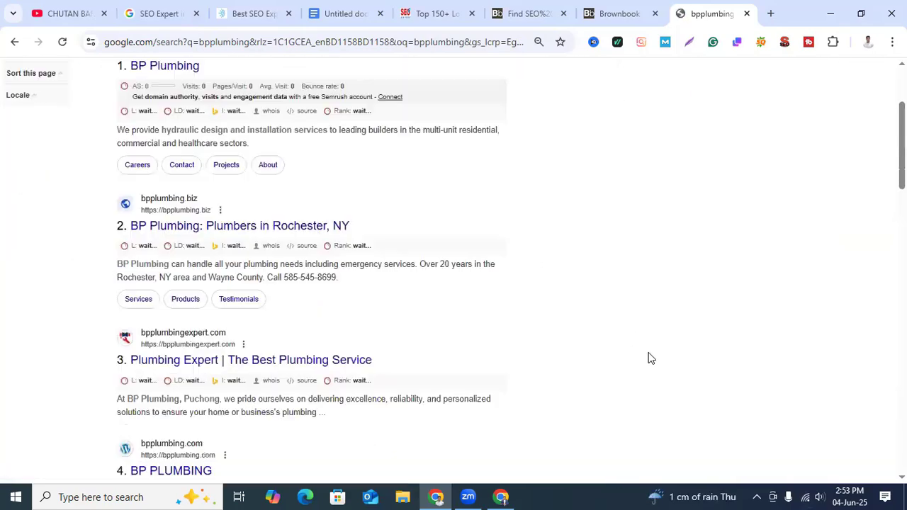
pyautogui.scroll(3, 262, 97)
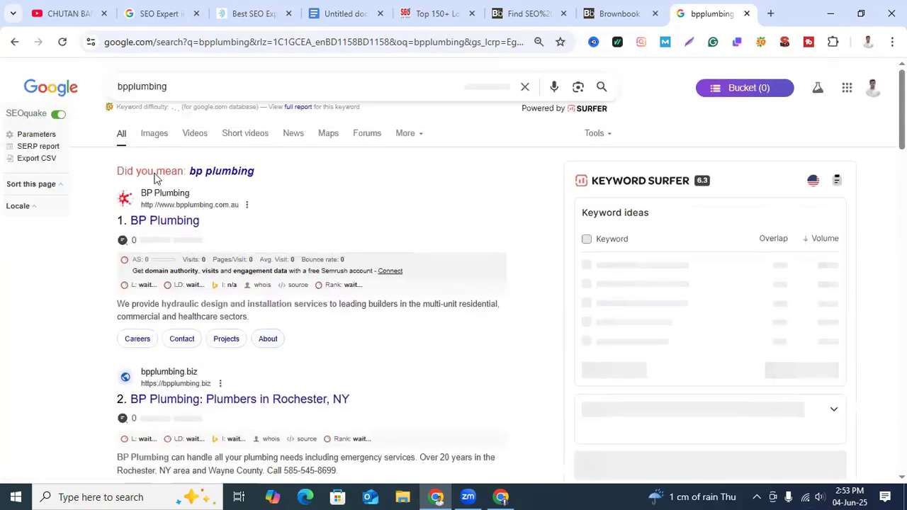
# Step: Change the Google query to the suggested search "plumbing services"
pyautogui.click(128, 88)
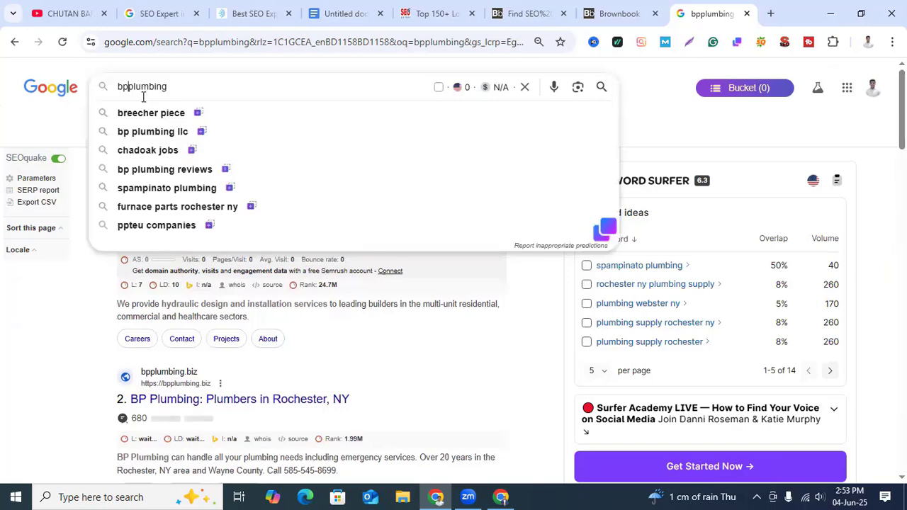
pyautogui.press('BackSpace')
pyautogui.press('BackSpace')
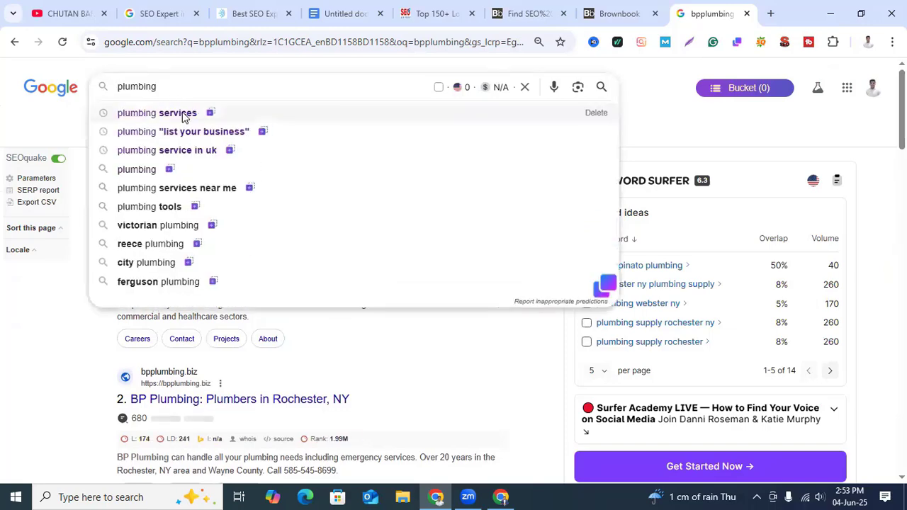
pyautogui.click(182, 115)
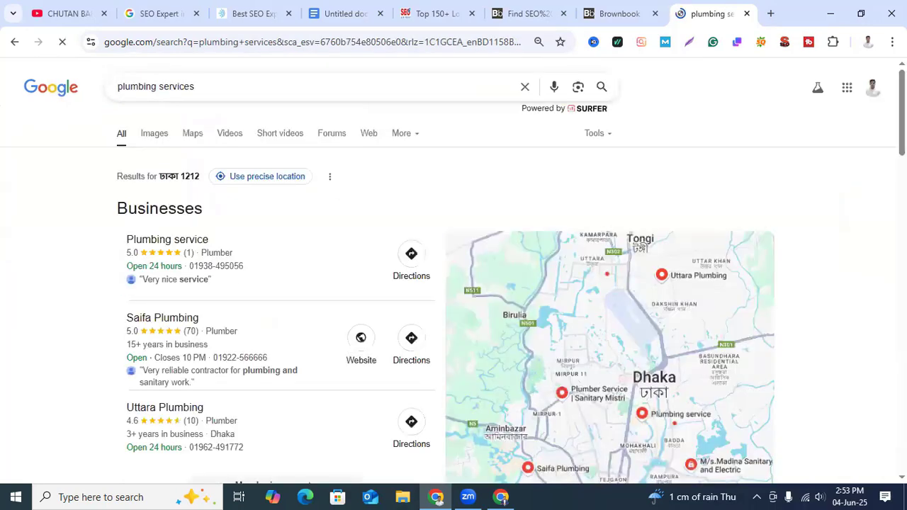
# Step: Select a Lightshot capture area of about 553 by 463 pixels around the Businesses list in the plumbing results
pyautogui.scroll(-2, 59, 139)
pyautogui.scroll(1, 58, 140)
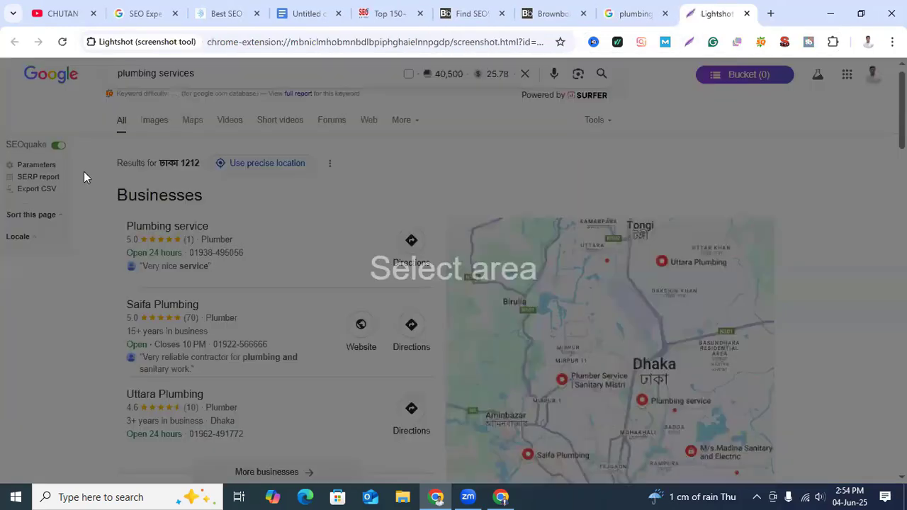
pyautogui.moveTo(84, 172); pyautogui.dragTo(451, 480)
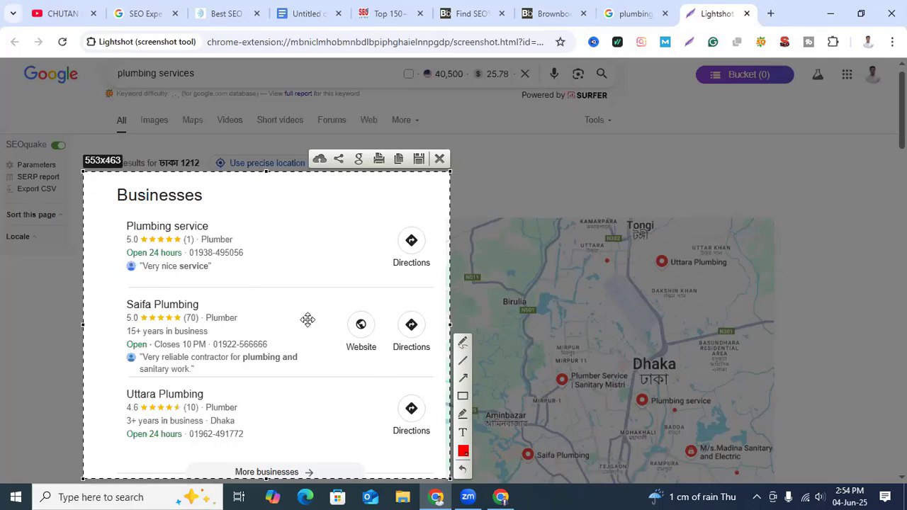
# Step: View the Career IT Park homepage and return to the captured list of local plumbing businesses
pyautogui.click(224, 21)
pyautogui.scroll(15, 553, 387)
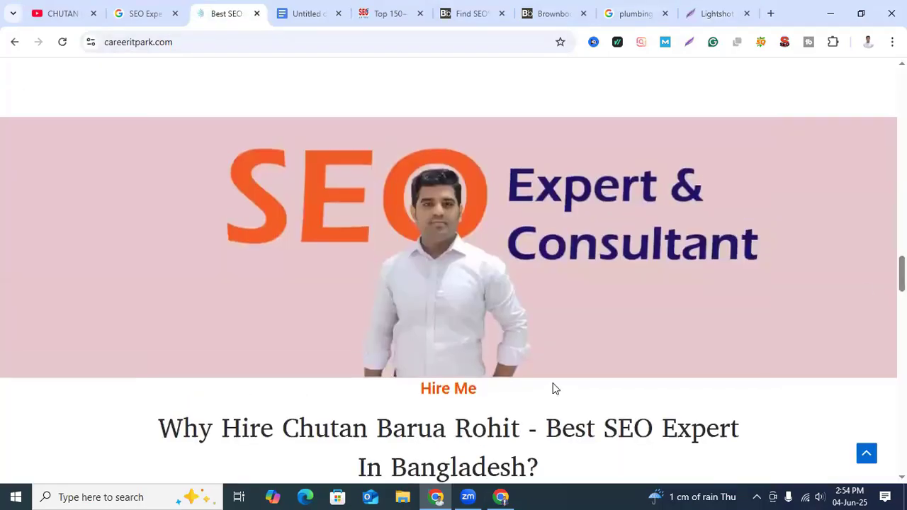
pyautogui.scroll(12, 556, 389)
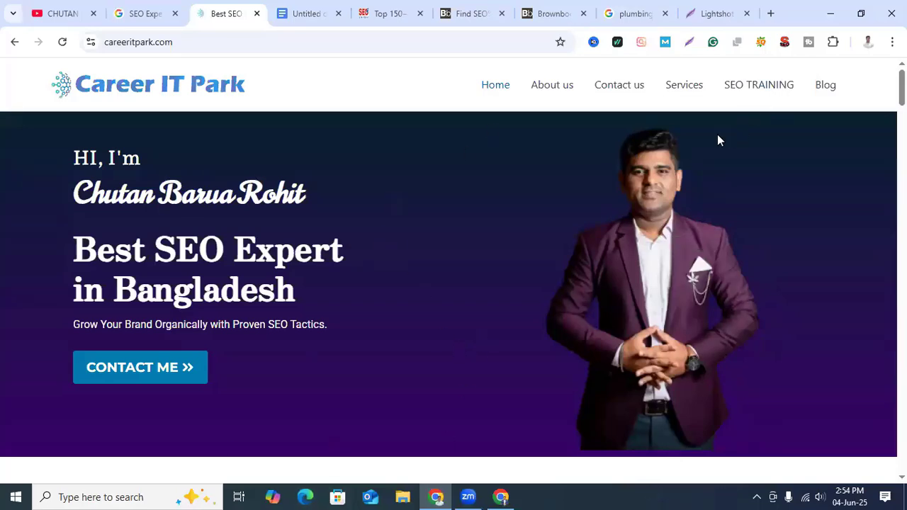
pyautogui.click(657, 15)
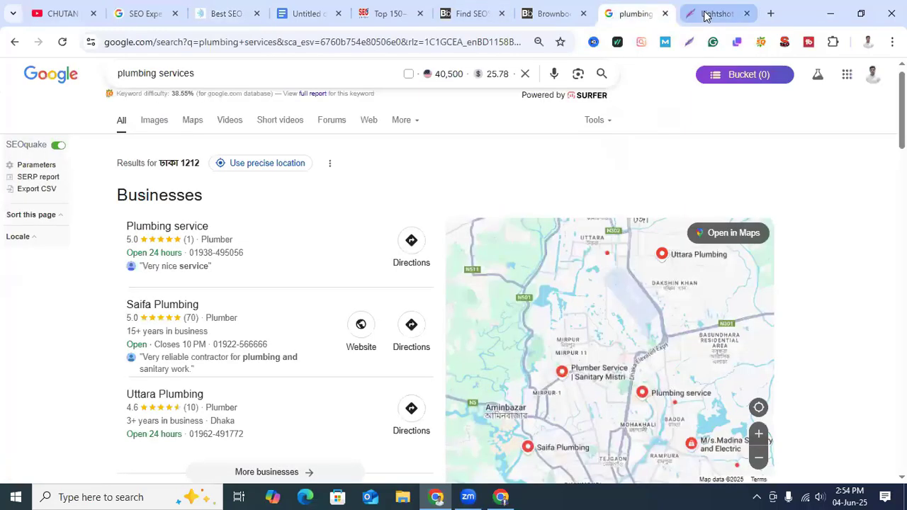
pyautogui.click(707, 15)
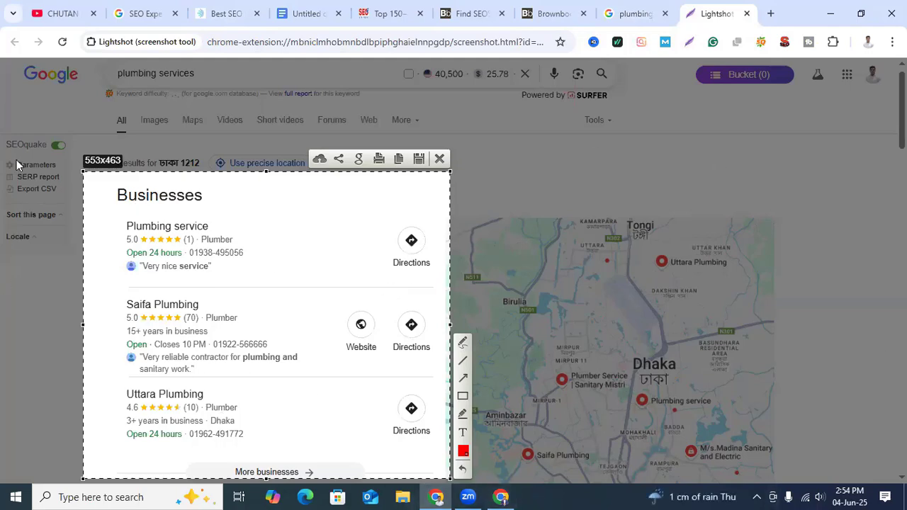
# Step: Review the Local Citation document's NAP details, citation types, listing sites and citation tools
pyautogui.click(305, 14)
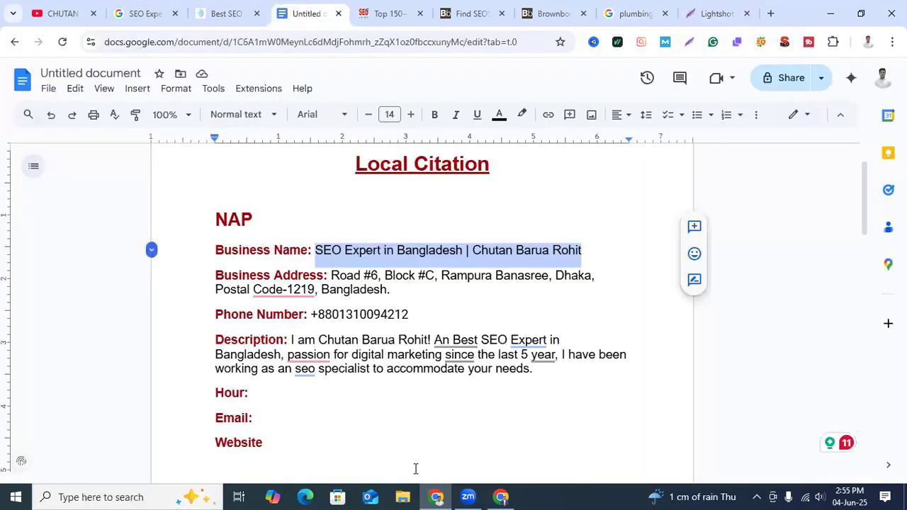
pyautogui.scroll(-3, 466, 412)
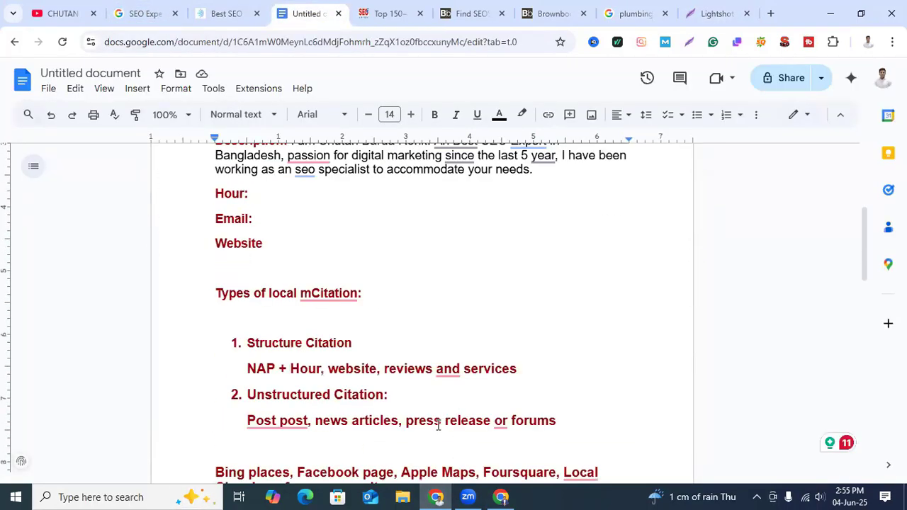
pyautogui.scroll(-7, 436, 406)
pyautogui.scroll(8, 436, 405)
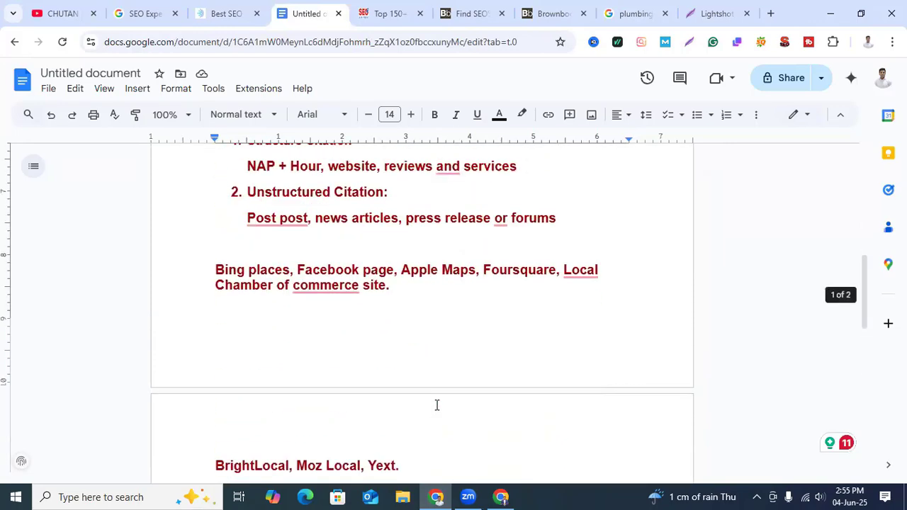
pyautogui.scroll(-3, 376, 365)
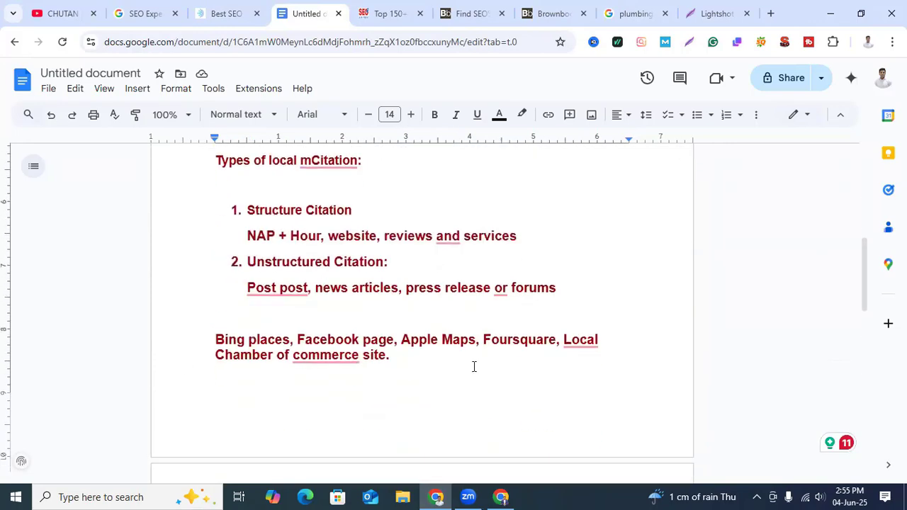
pyautogui.scroll(-4, 445, 366)
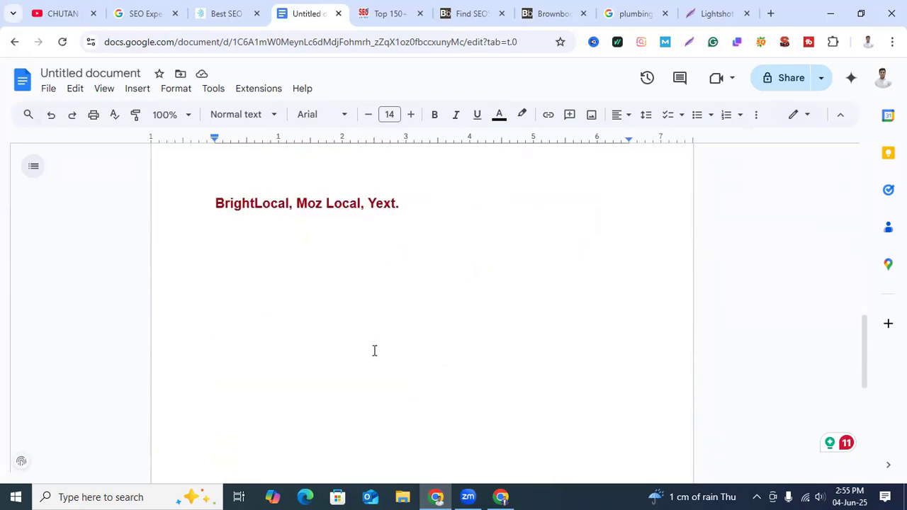
pyautogui.scroll(15, 374, 350)
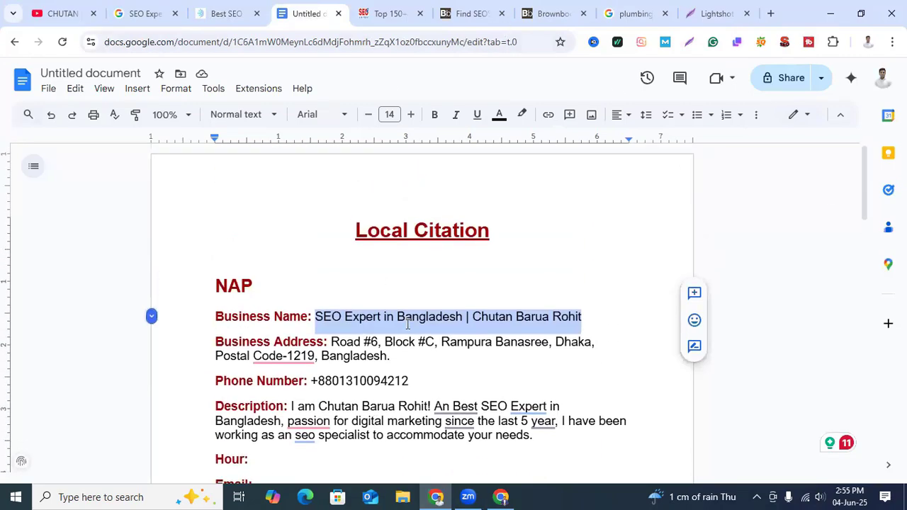